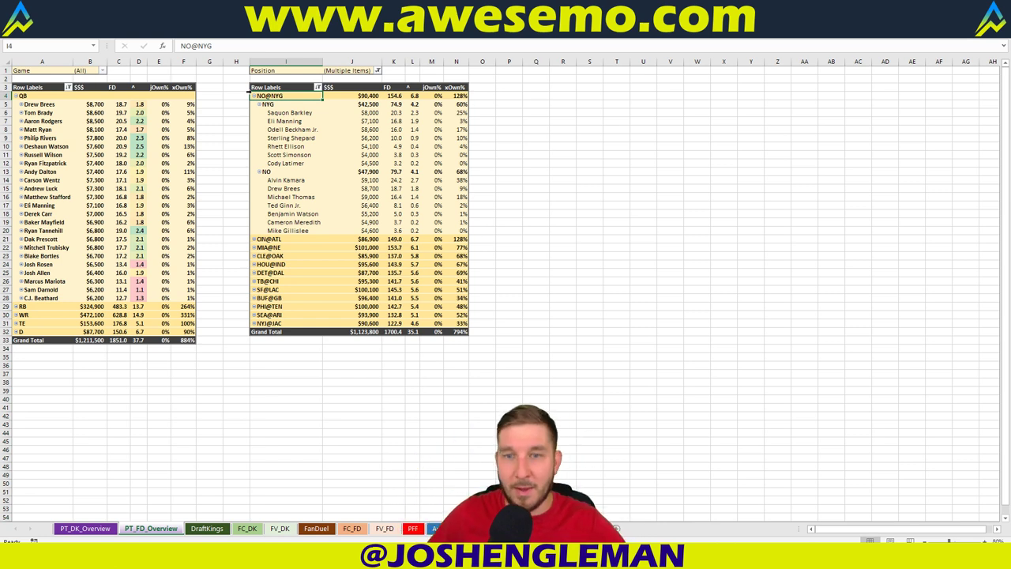
- Collapse the NO@NYG game in the games pivot table and expand CIN@ATL down to its players
left_click(236, 87)
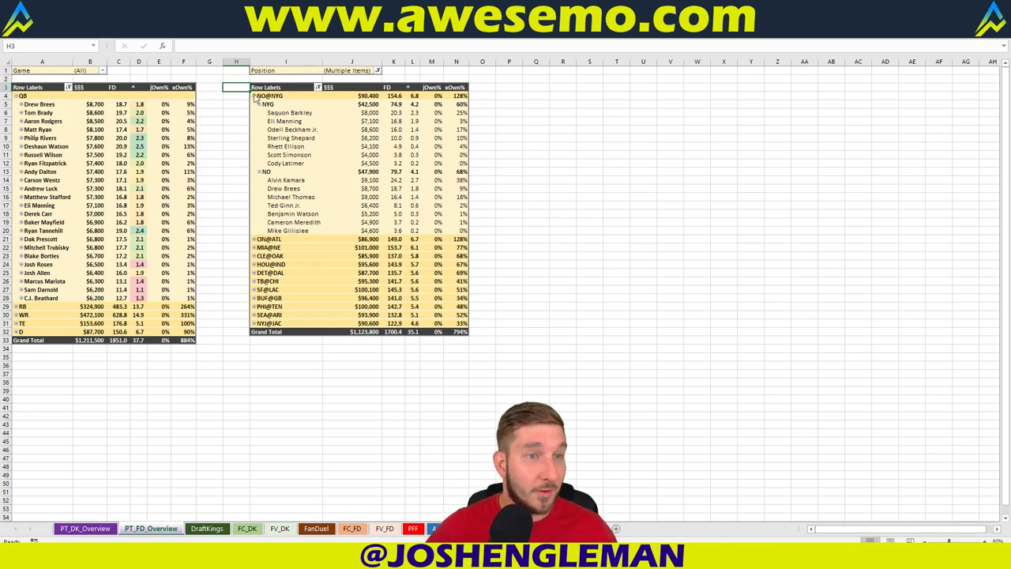
left_click(254, 96)
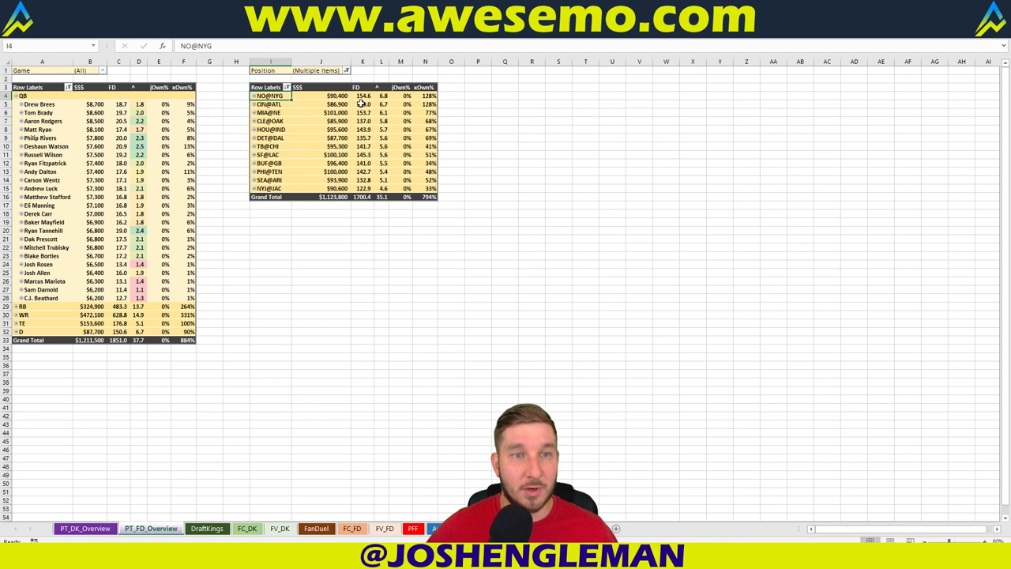
left_click(254, 104)
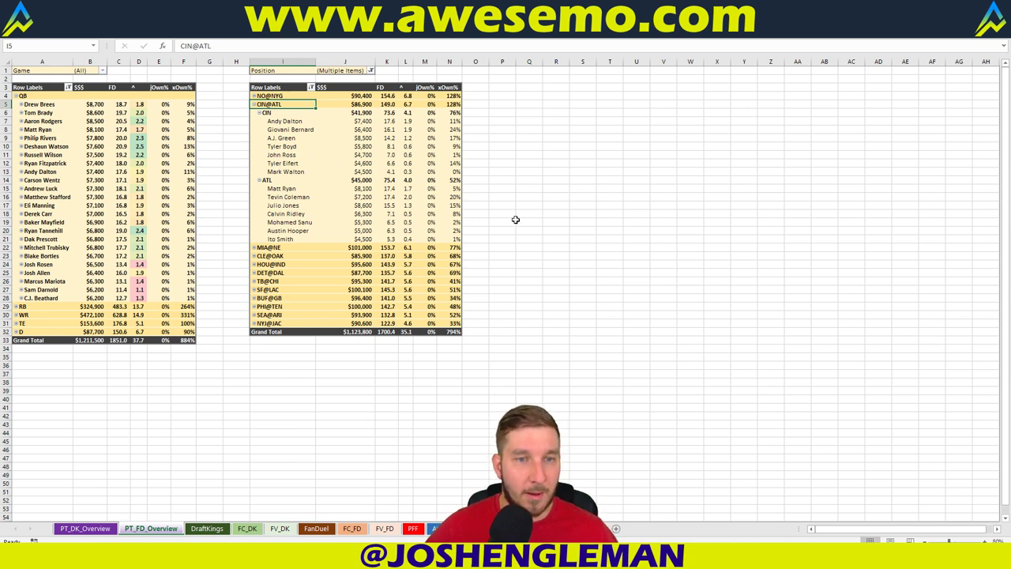
left_click(347, 208)
- Collapse the ATL and CIN team groups and the CIN@ATL game in the pivot table
left_click(259, 181)
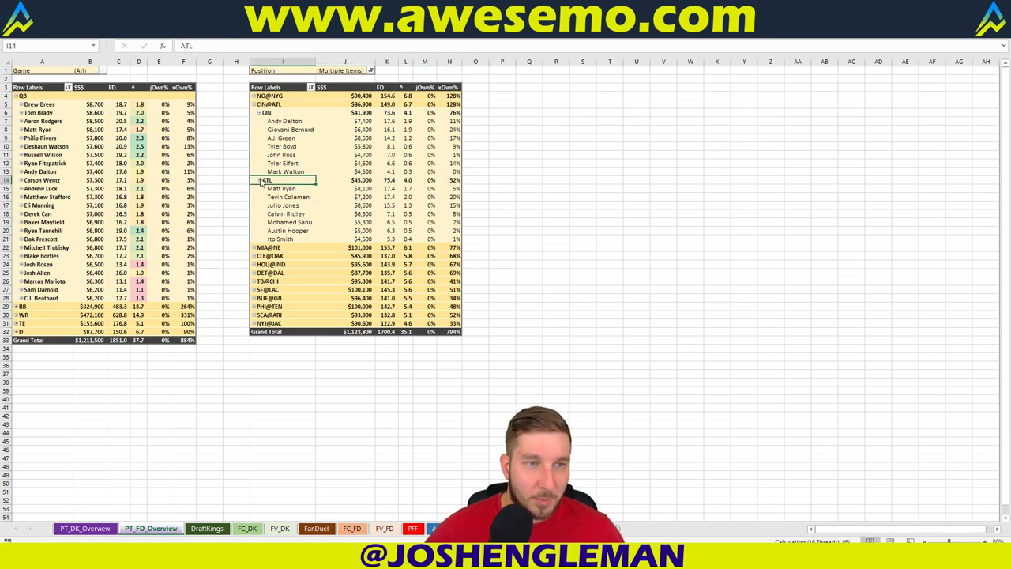
left_click(259, 113)
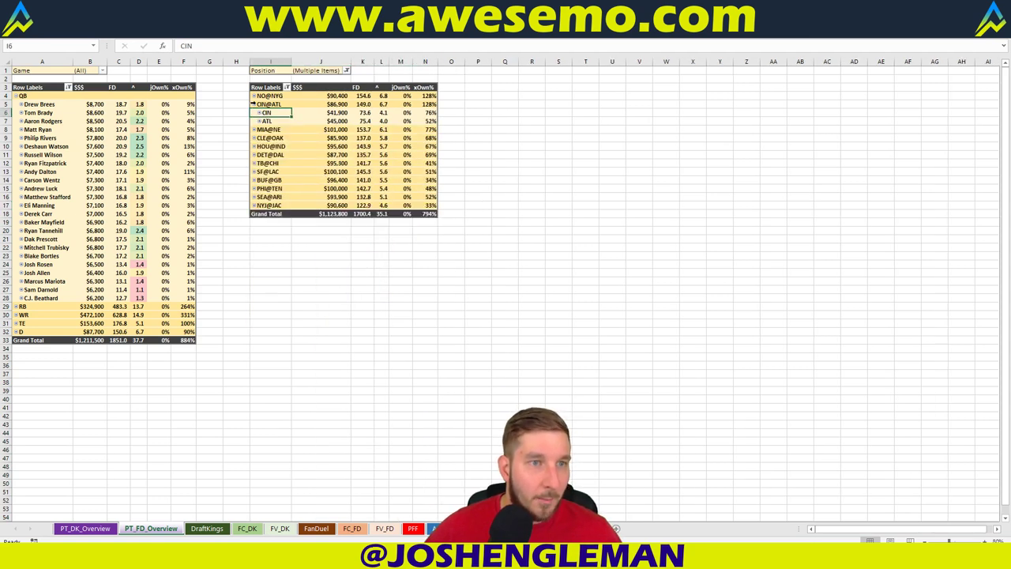
left_click(253, 105)
- Review the xOwn% values of all games, and highlight the CIN@ATL row for inspection
left_click_drag(431, 94, 429, 188)
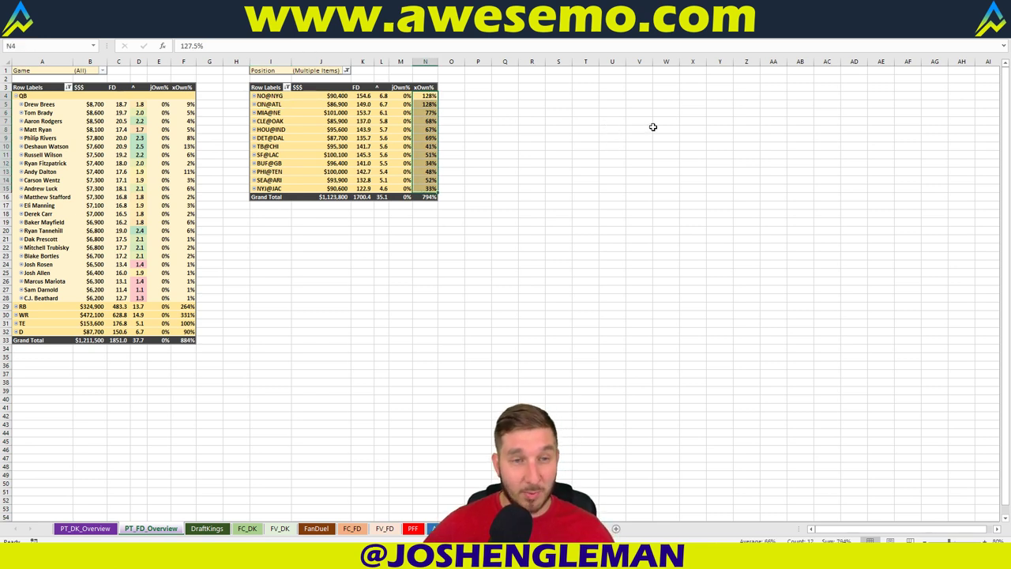
left_click(234, 117)
left_click(211, 113)
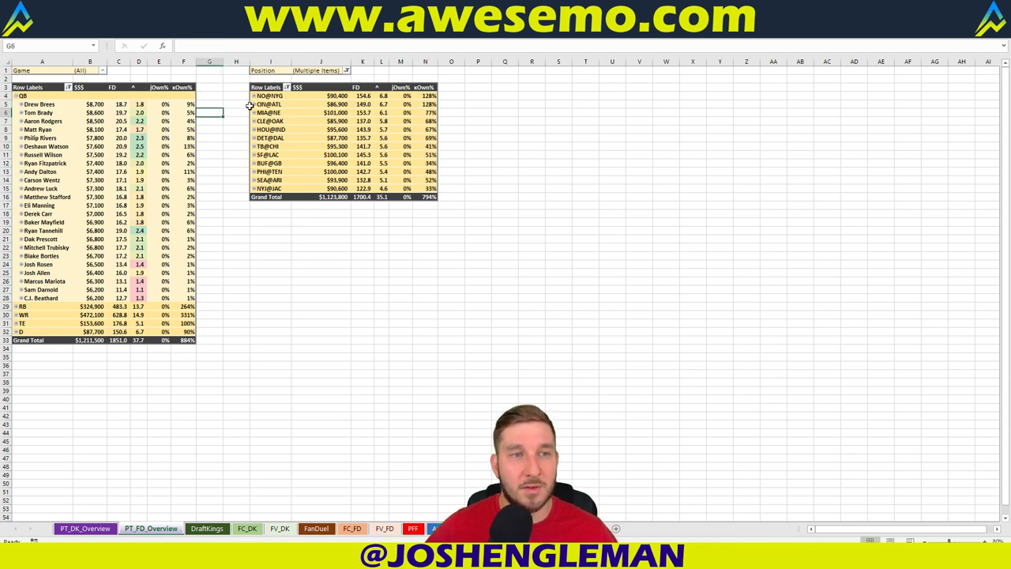
left_click(250, 104)
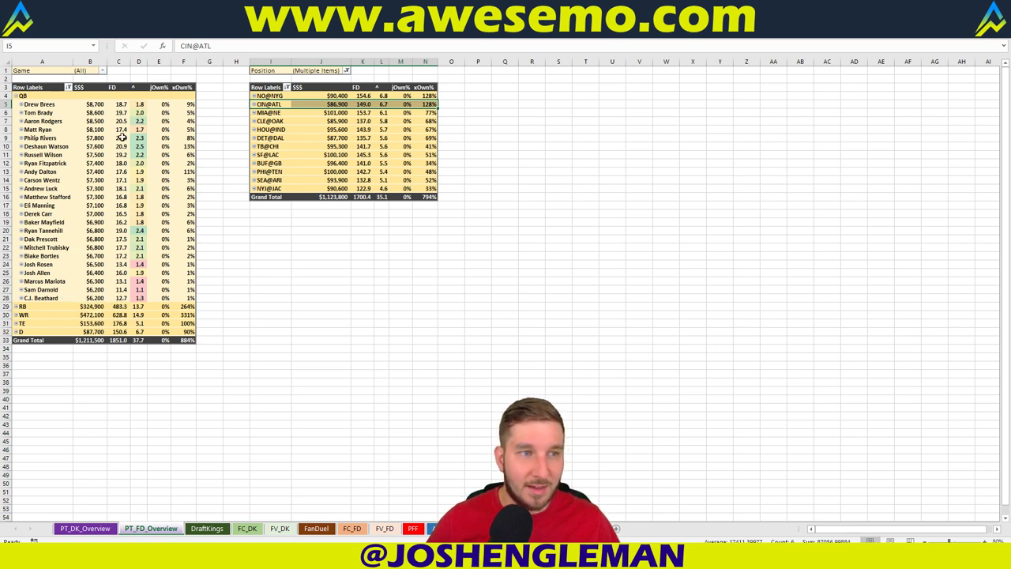
left_click(226, 177)
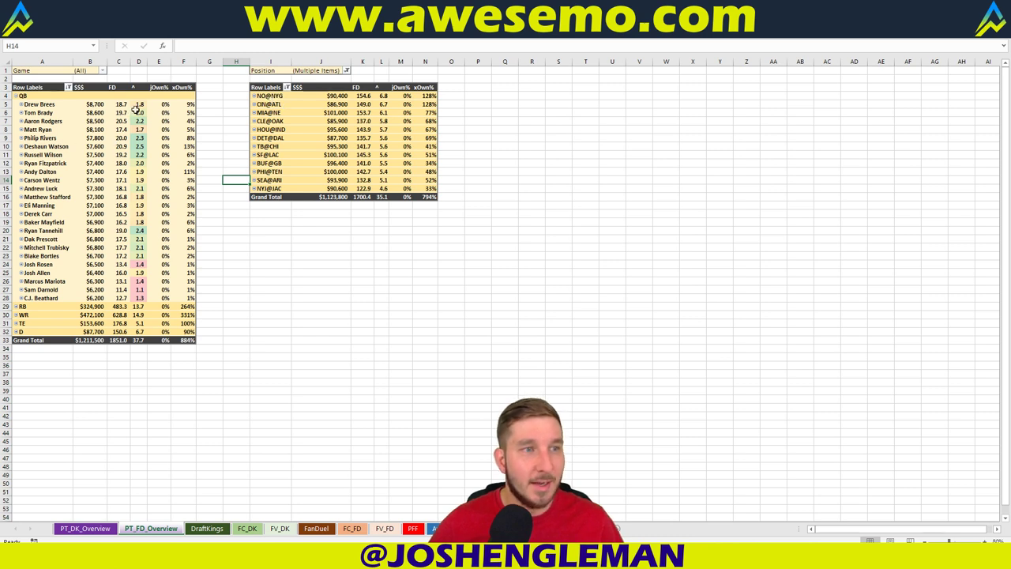
- Examine Drew Brees and Eli Manning in the QB list, and expand NO@NYG briefly to view its players
left_click(68, 105)
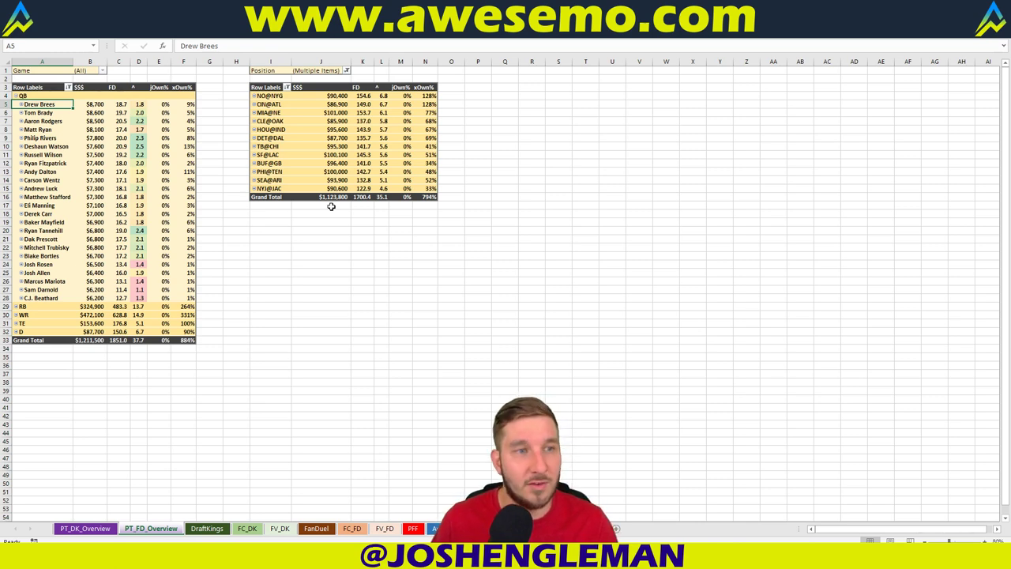
left_click(269, 97)
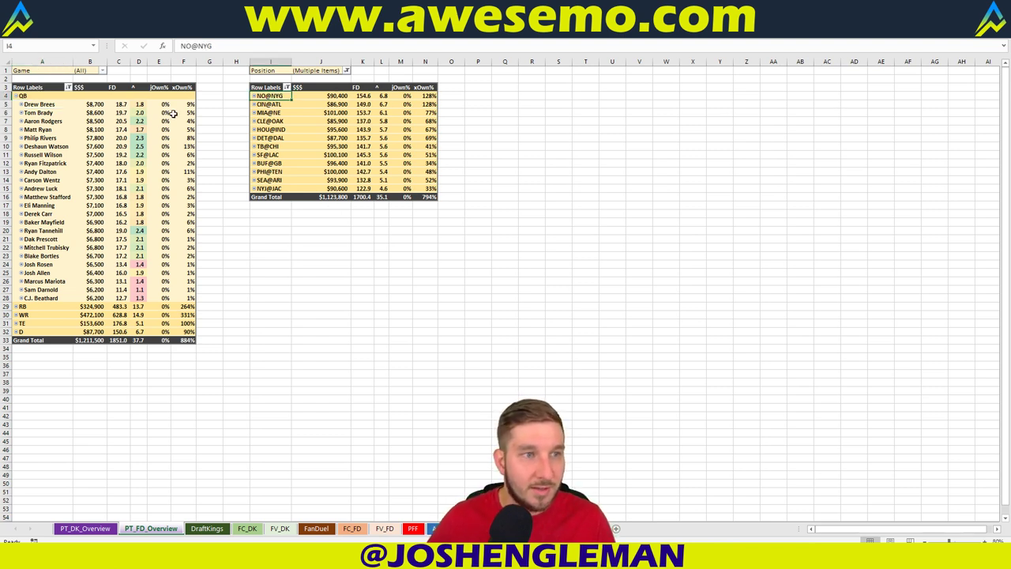
left_click(49, 105)
left_click(53, 205, "ctrl")
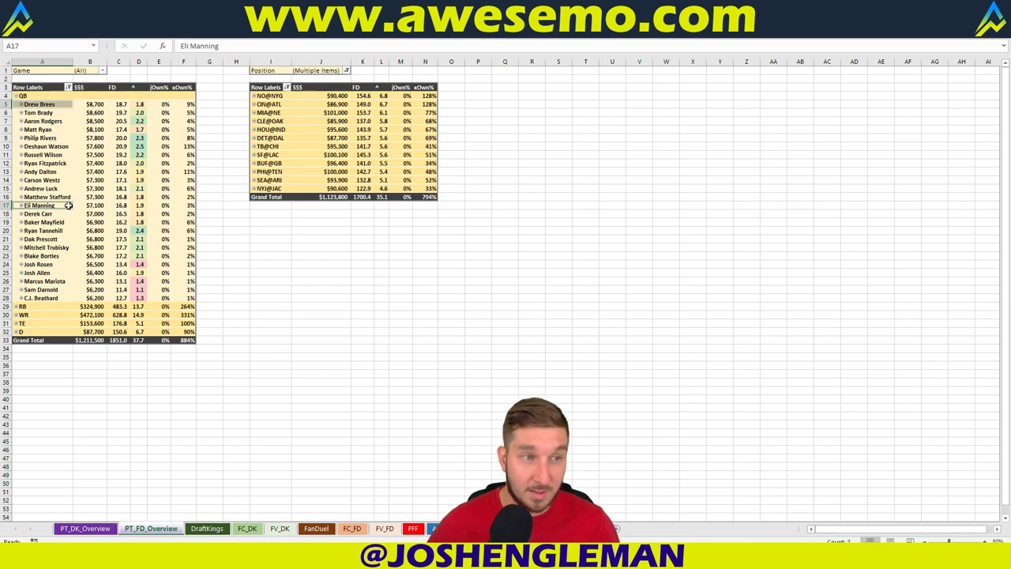
left_click(253, 97)
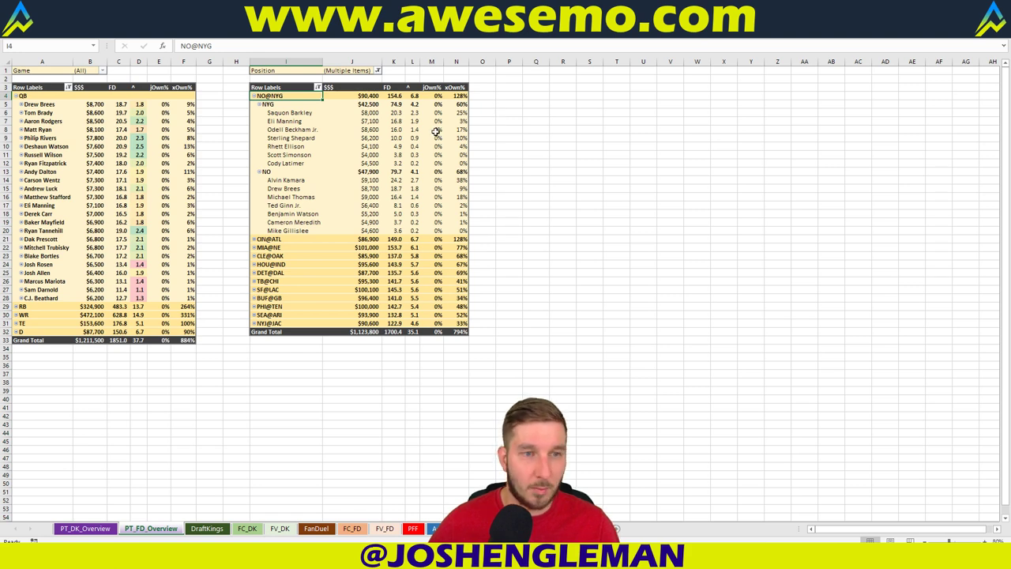
left_click(254, 97)
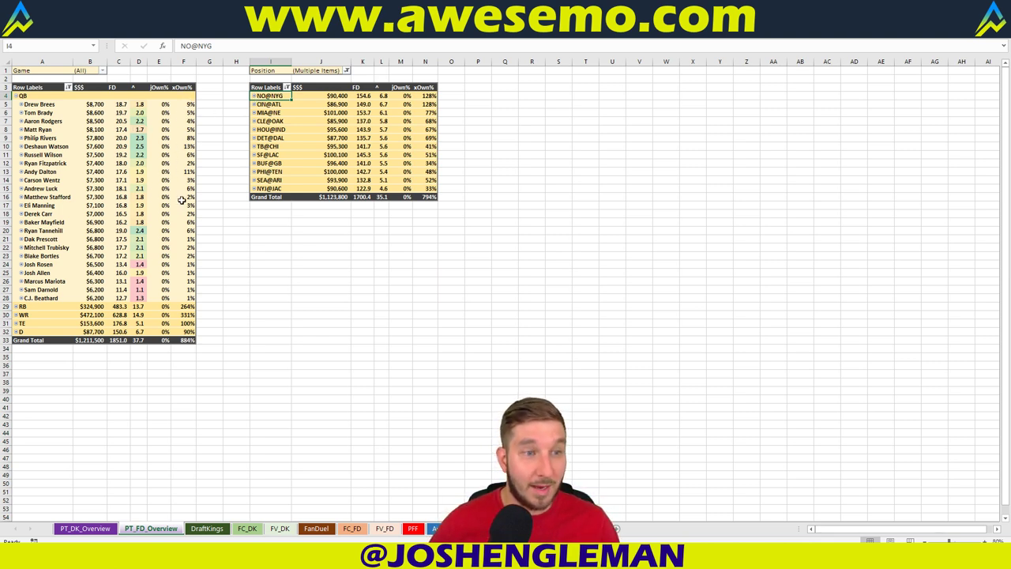
- Check the xOwn% of Drew Brees and Eli Manning, and the salary of Baker Mayfield
left_click(188, 103)
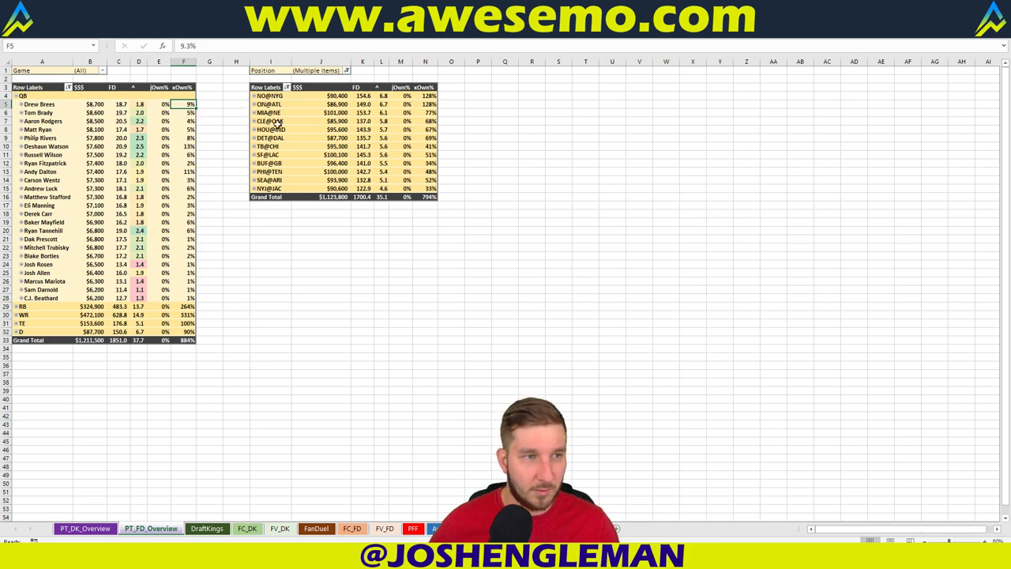
left_click(185, 206)
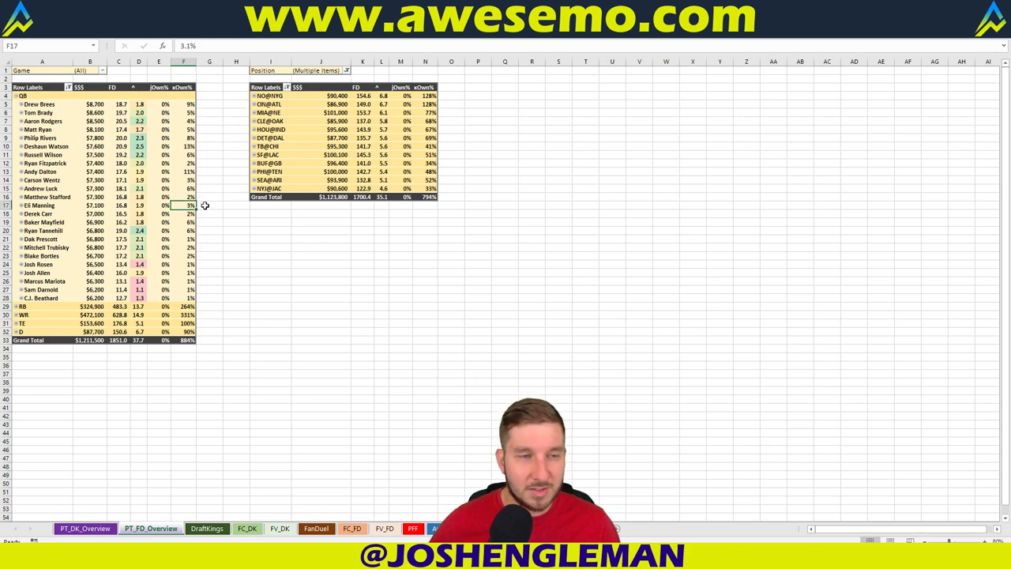
left_click(204, 205)
left_click(188, 207)
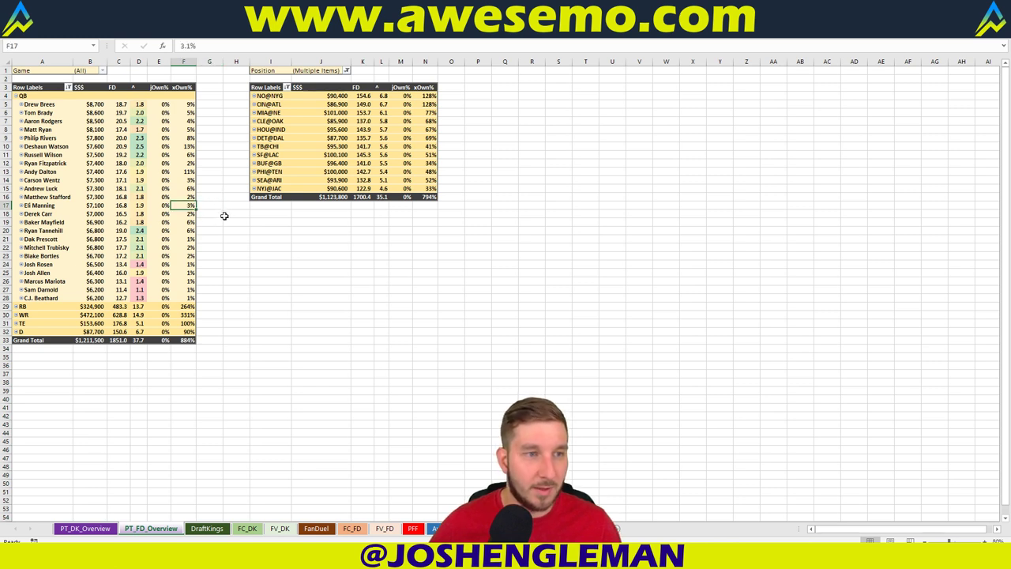
left_click(87, 221)
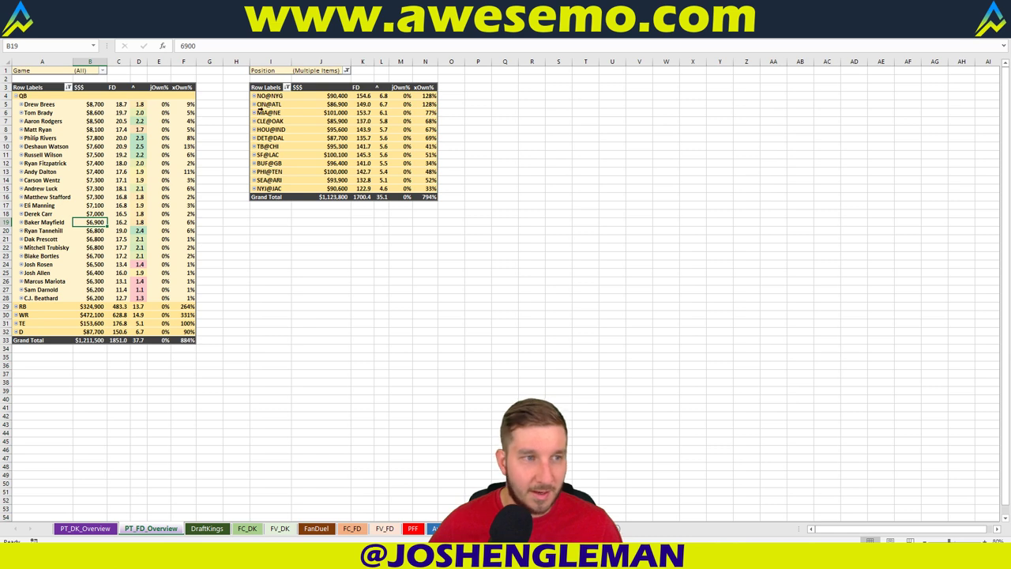
- Check Matt Ryan's xOwn% and salary, and Andy Dalton's xOwn% and ^ value
left_click(186, 129)
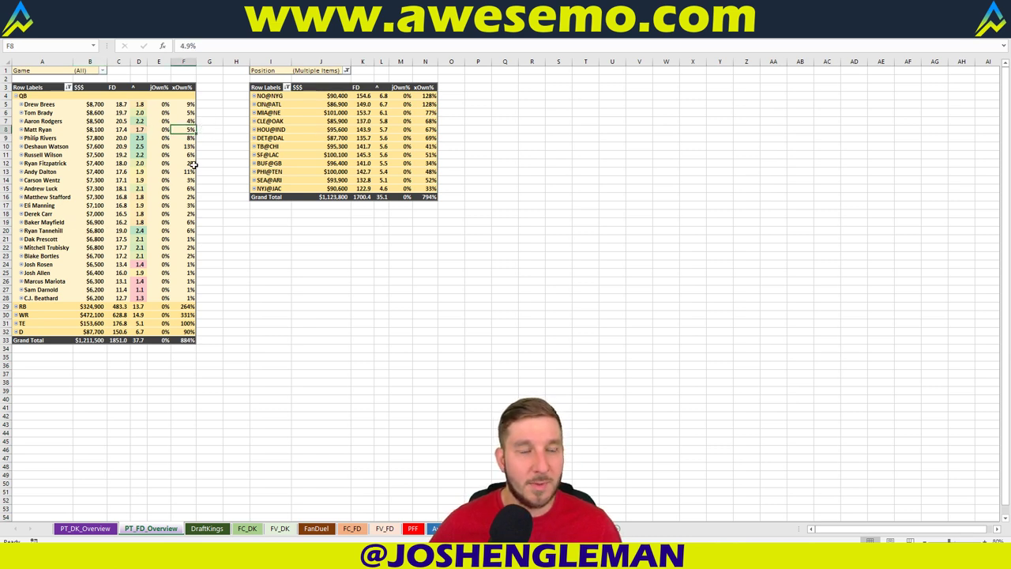
left_click(98, 130)
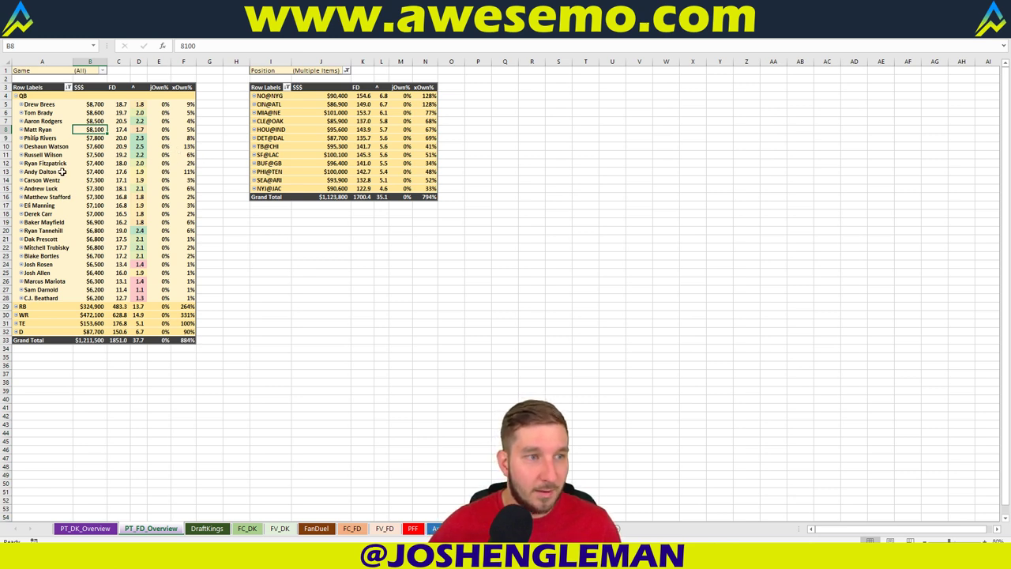
left_click(189, 171)
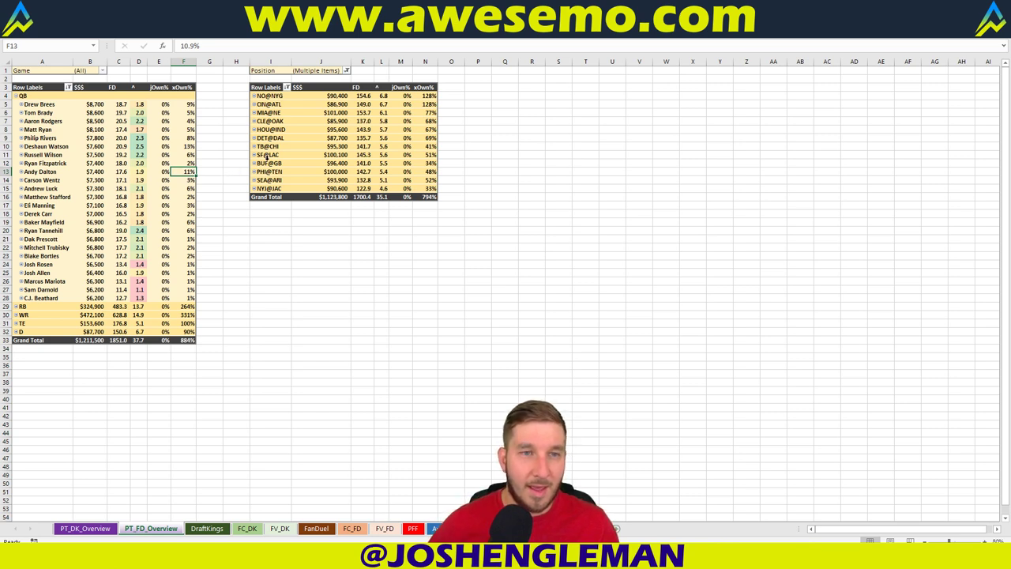
left_click(142, 171)
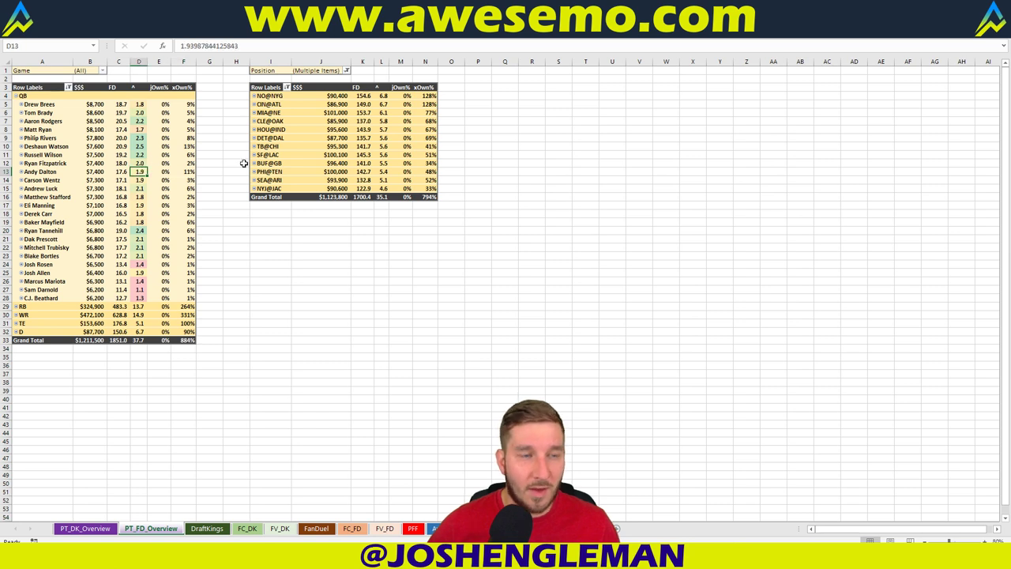
left_click(204, 172)
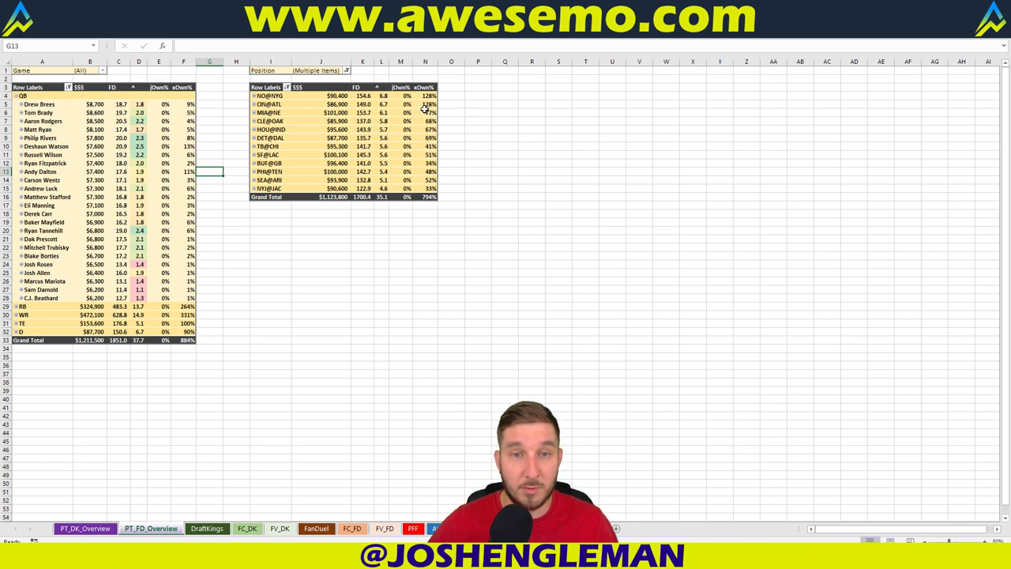
- Switch to the quarterback simulation sheet and examine the projection row and Matt Ryan's simulated game scores
left_click(505, 107)
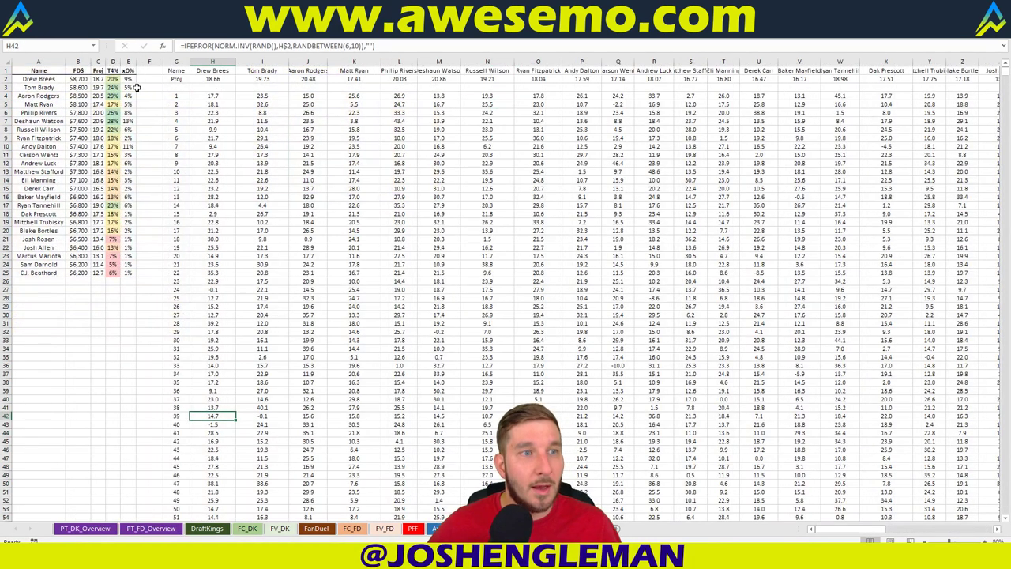
left_click_drag(198, 79, 399, 79)
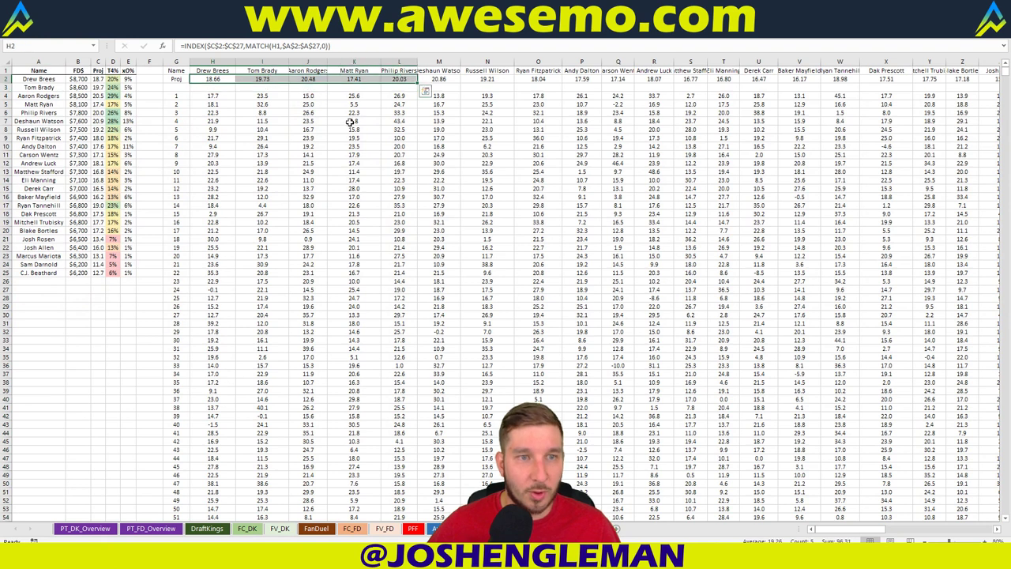
left_click(350, 121)
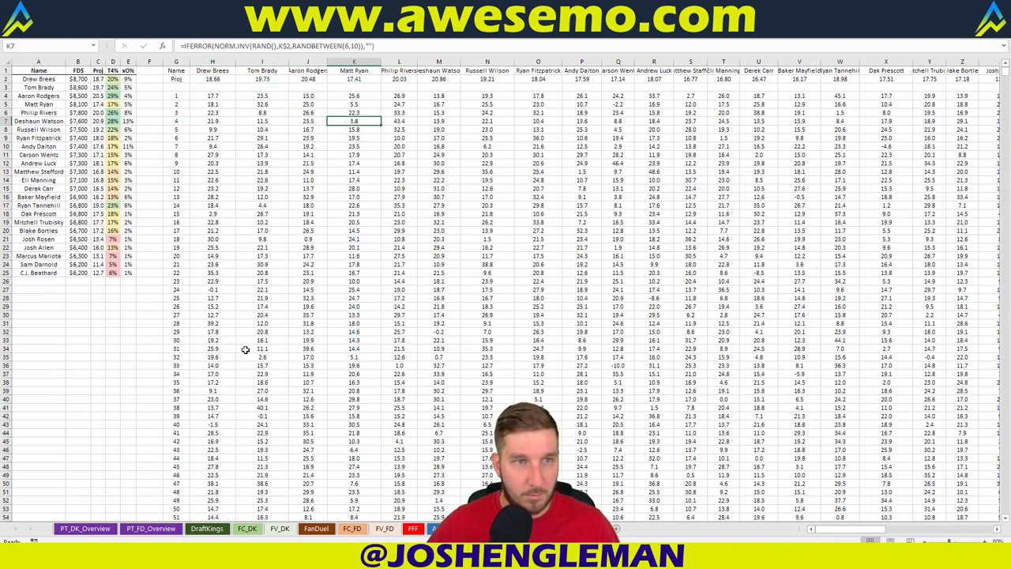
left_click(115, 322)
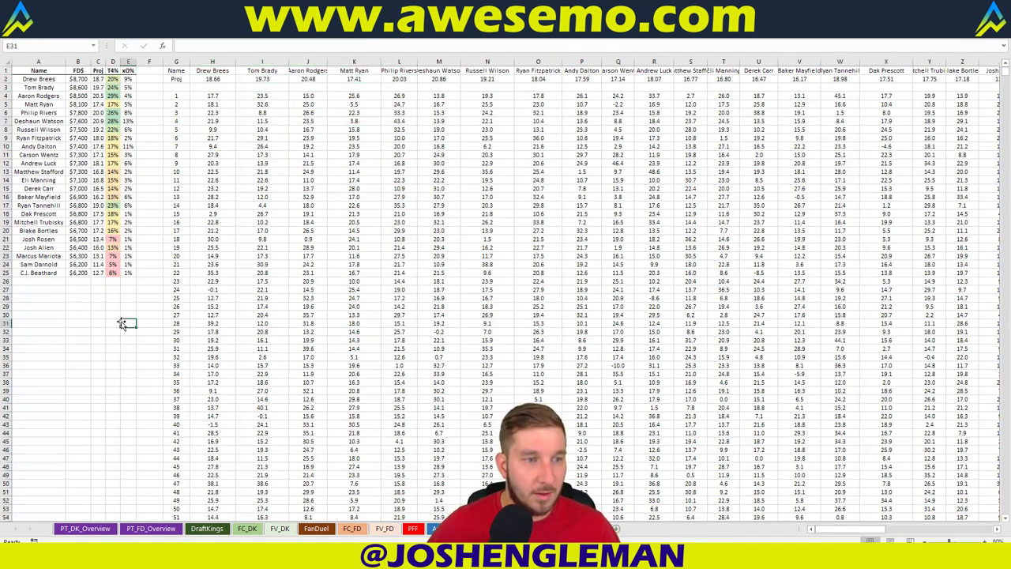
left_click(109, 298)
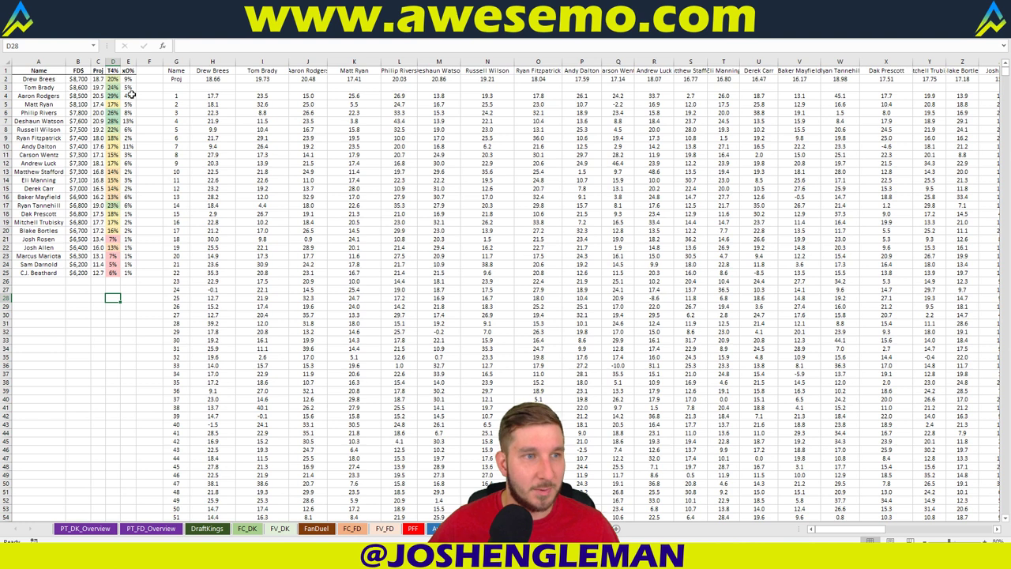
- Highlight the T4% column for all quarterbacks, from Drew Brees to C.J. Beathard, to review it
left_click(114, 79)
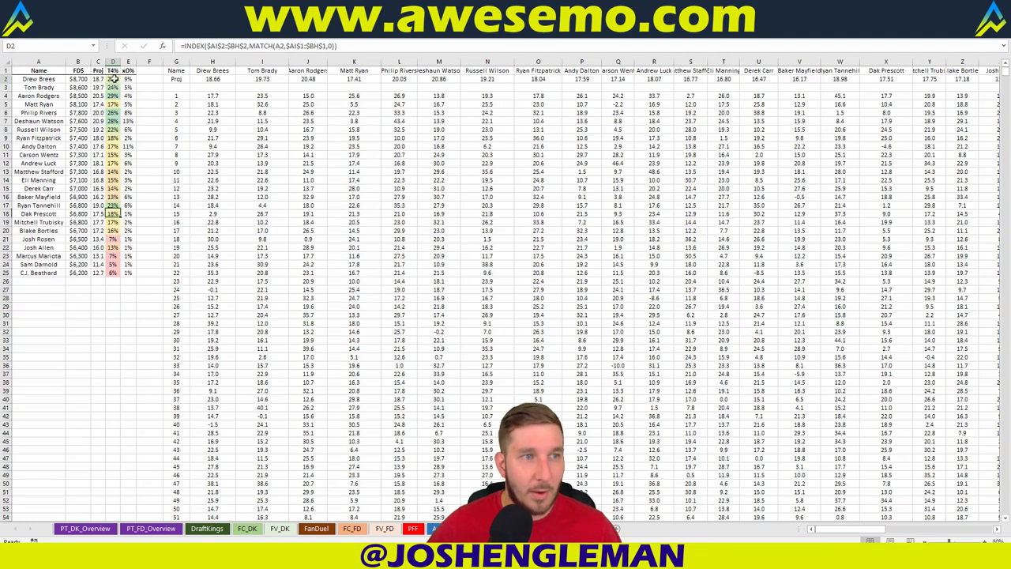
left_click_drag(114, 79, 115, 272)
left_click(152, 172)
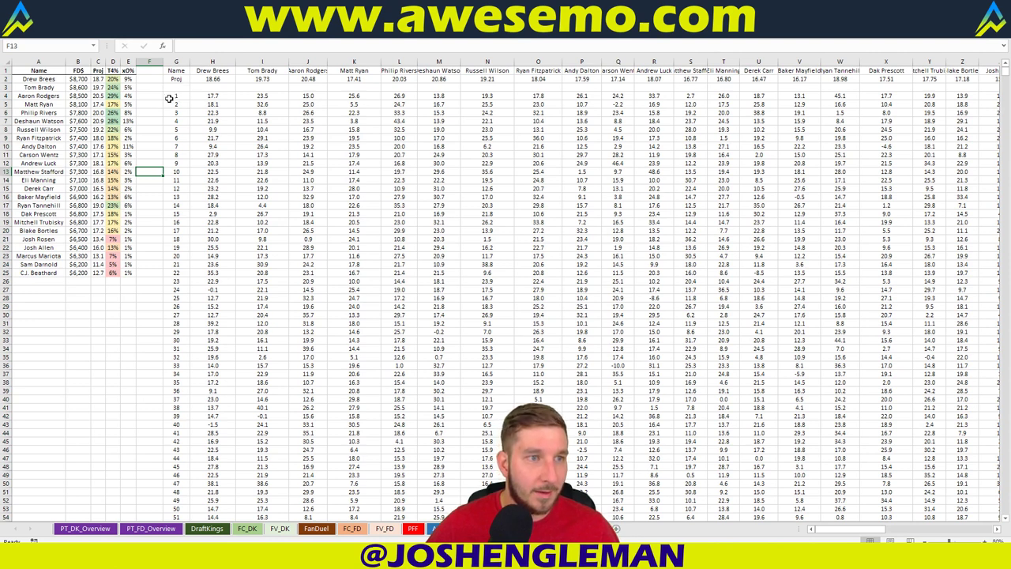
- Compare T4% with xO% for Aaron Rodgers, Tom Brady and Deshaun Watson
left_click(116, 97)
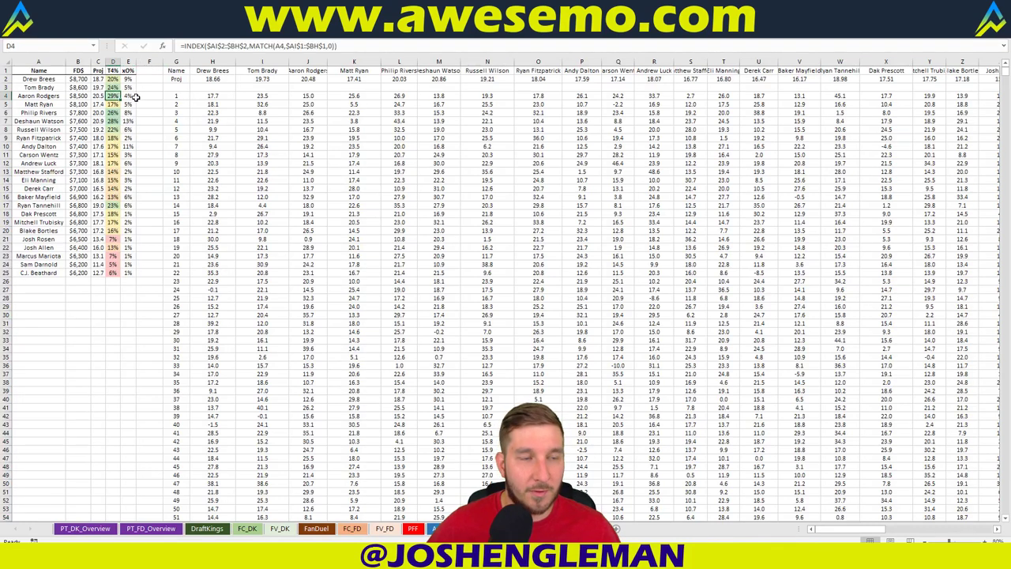
left_click(157, 96)
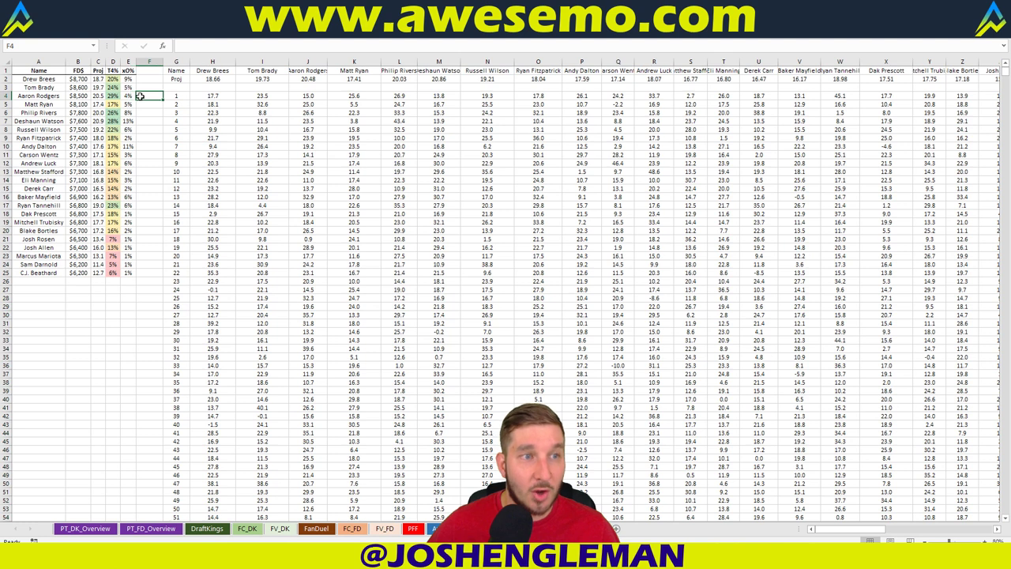
key("Left")
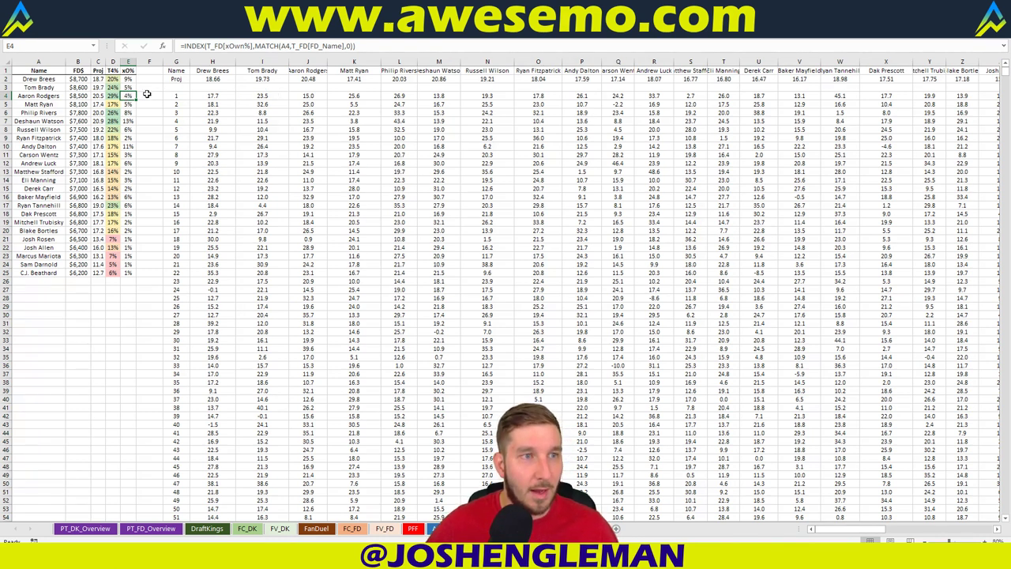
left_click(113, 87)
left_click_drag(128, 87, 113, 89)
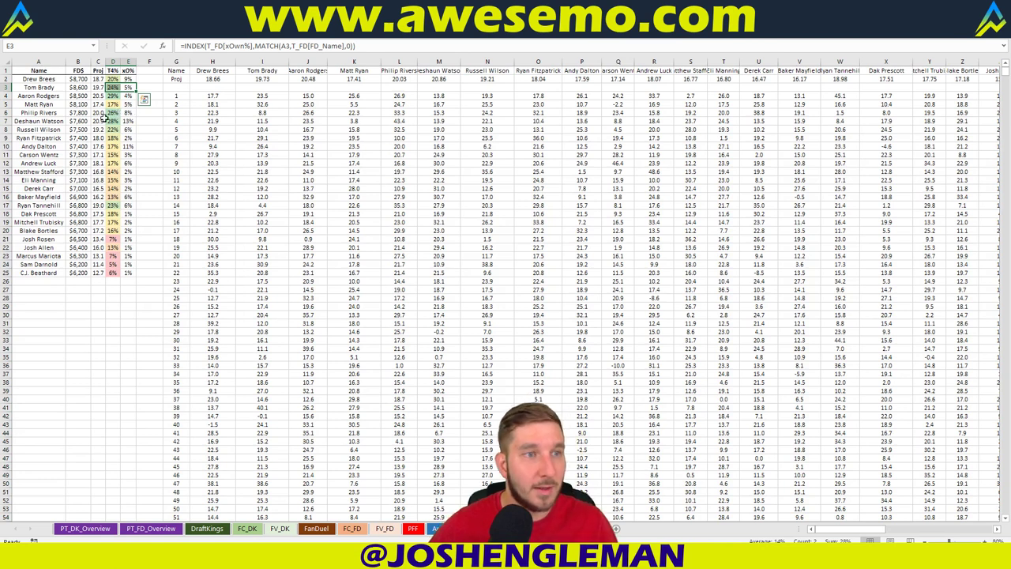
mouse_move(127, 113)
left_mouse_down()
mouse_move(40, 114)
mouse_move(118, 118)
left_mouse_up()
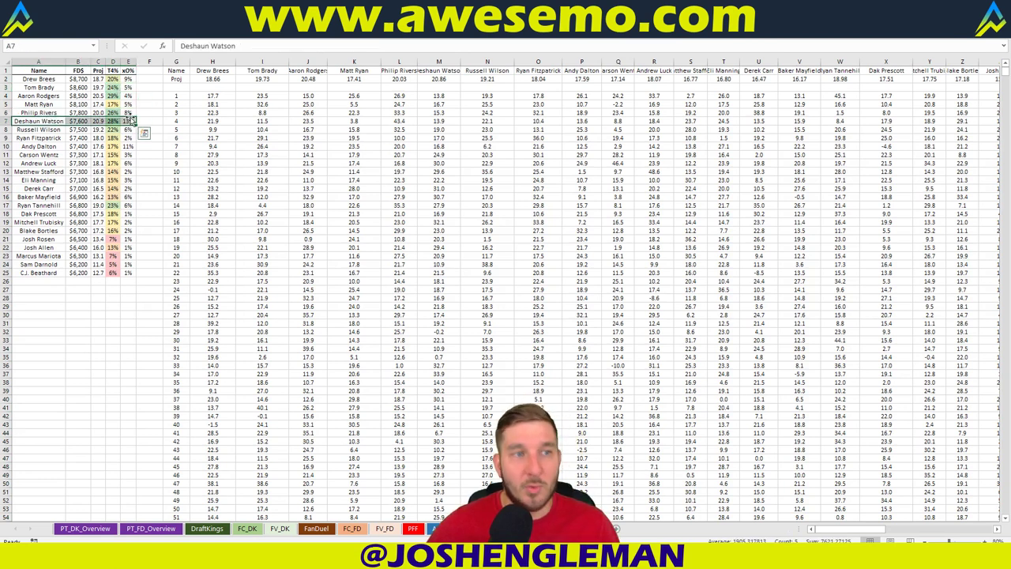
- Compare T4% with xO% for Deshaun Watson, Ryan Fitzpatrick and Andy Dalton
left_click(156, 120)
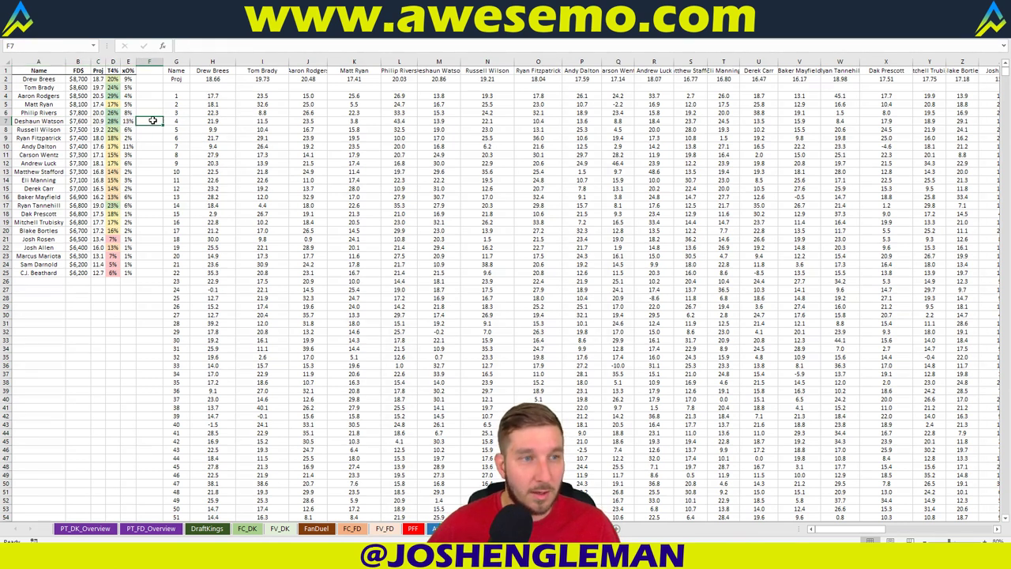
left_click(129, 120)
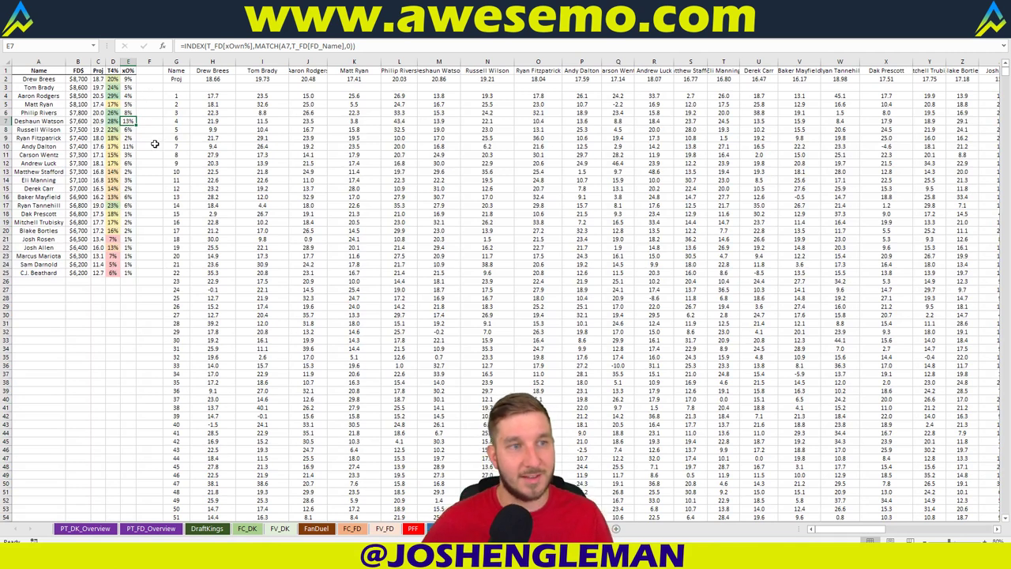
left_click(115, 120)
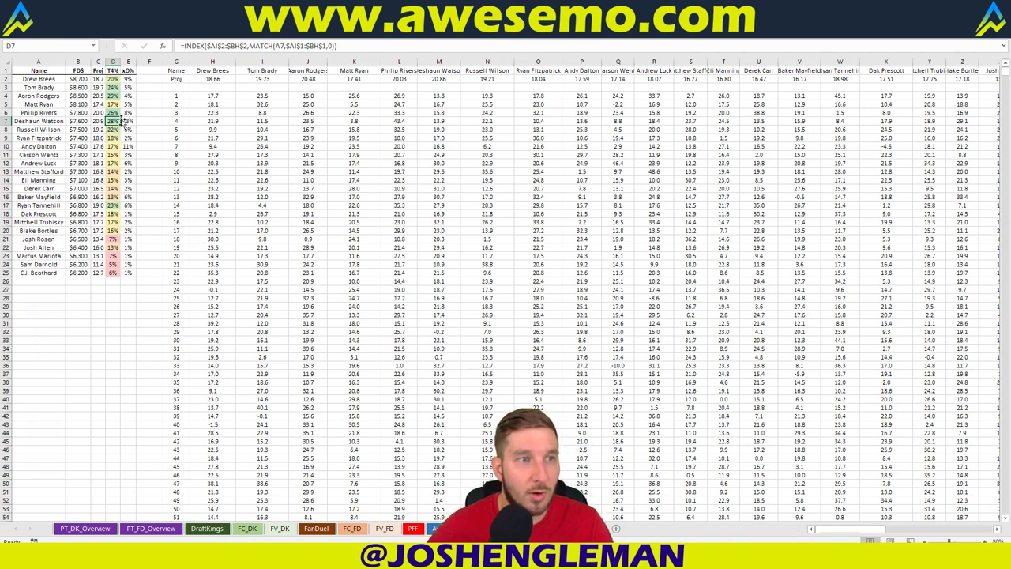
left_click(130, 138)
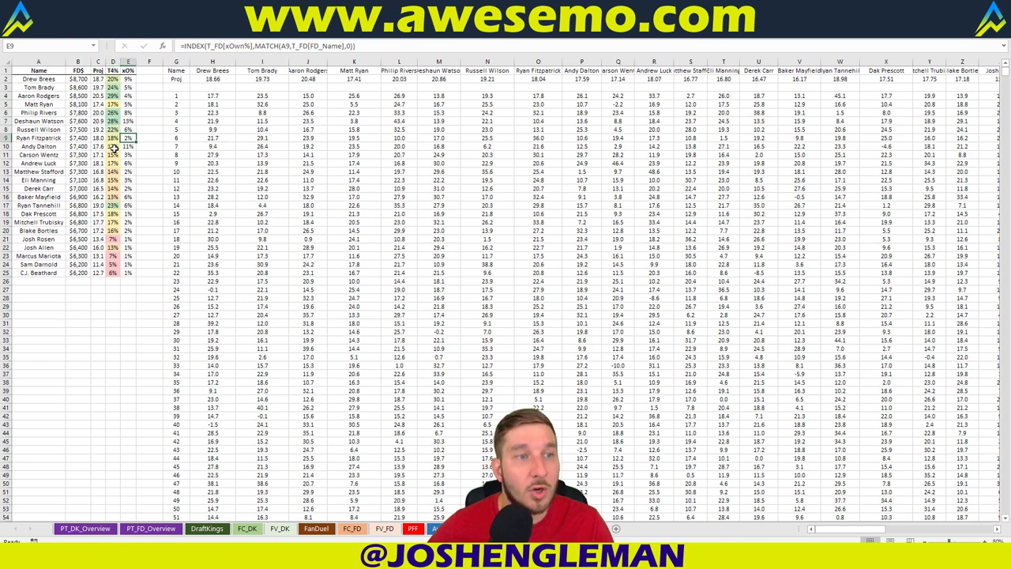
left_click(113, 147)
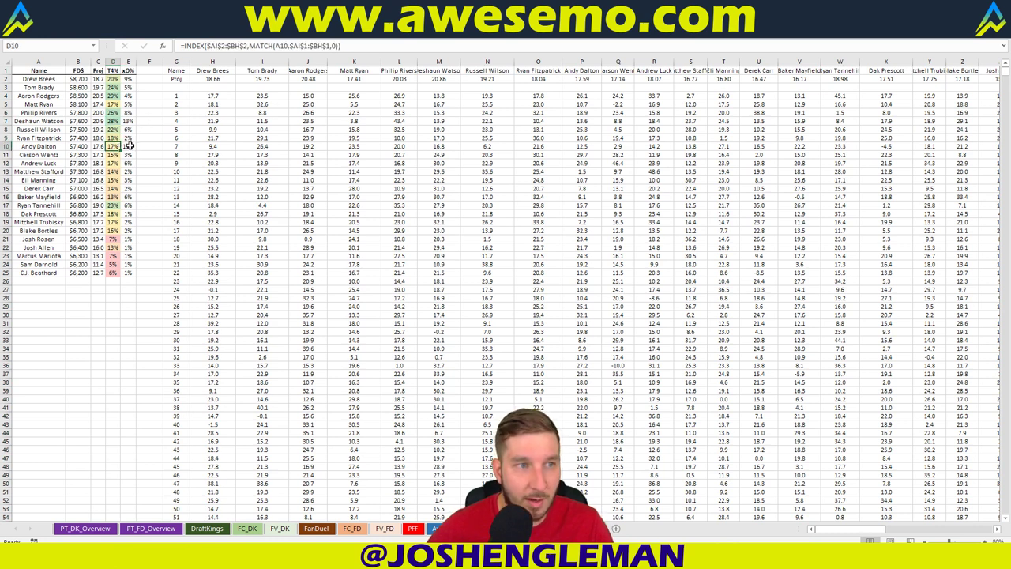
left_click(129, 146)
left_click(145, 147)
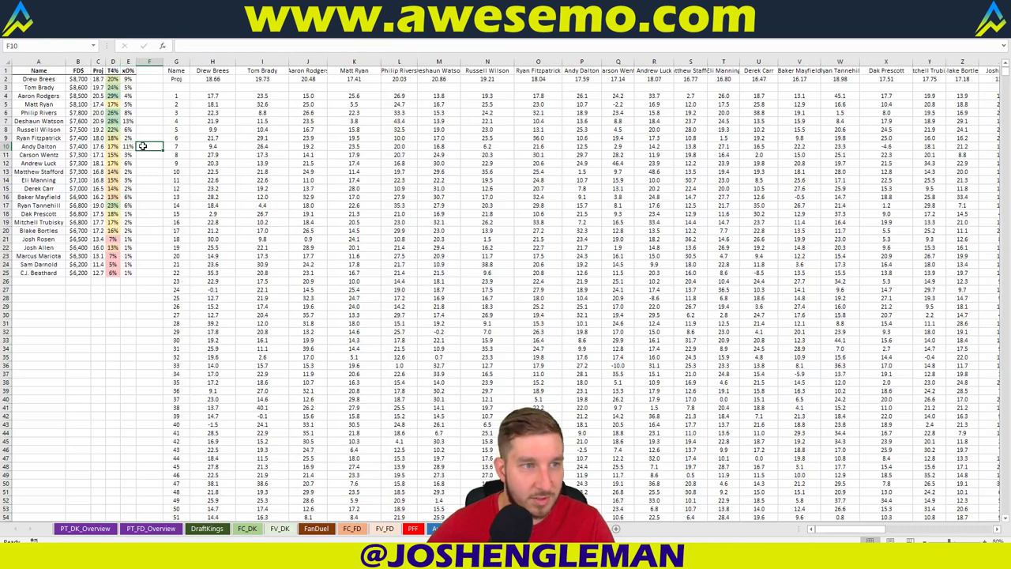
- Highlight the T4% values of Brady, Rodgers, Rivers, Watson, Wilson, Fitzpatrick and Tannehill together
left_click_drag(117, 90, 116, 96)
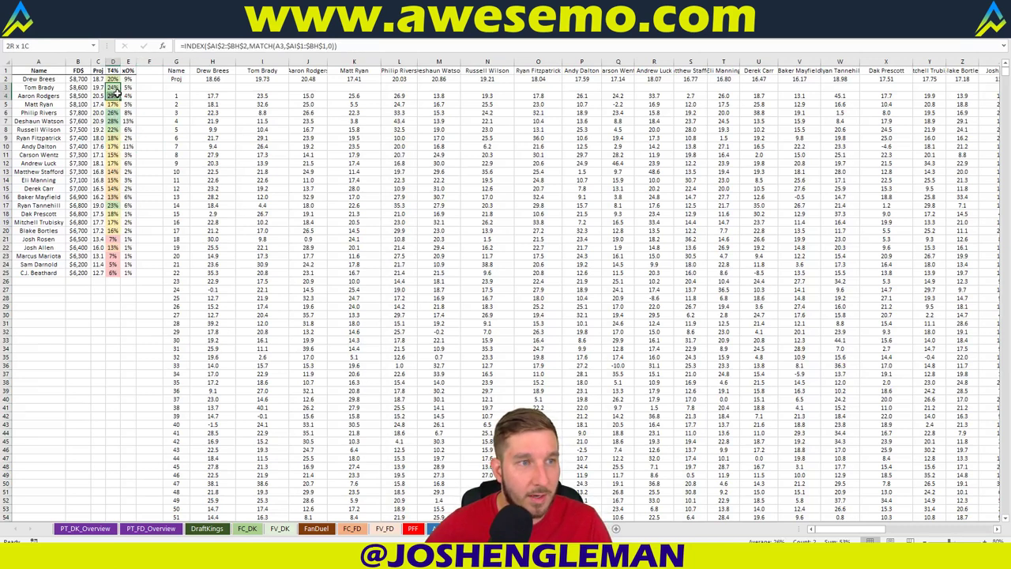
left_click(117, 112, "ctrl")
left_click(119, 121, "ctrl")
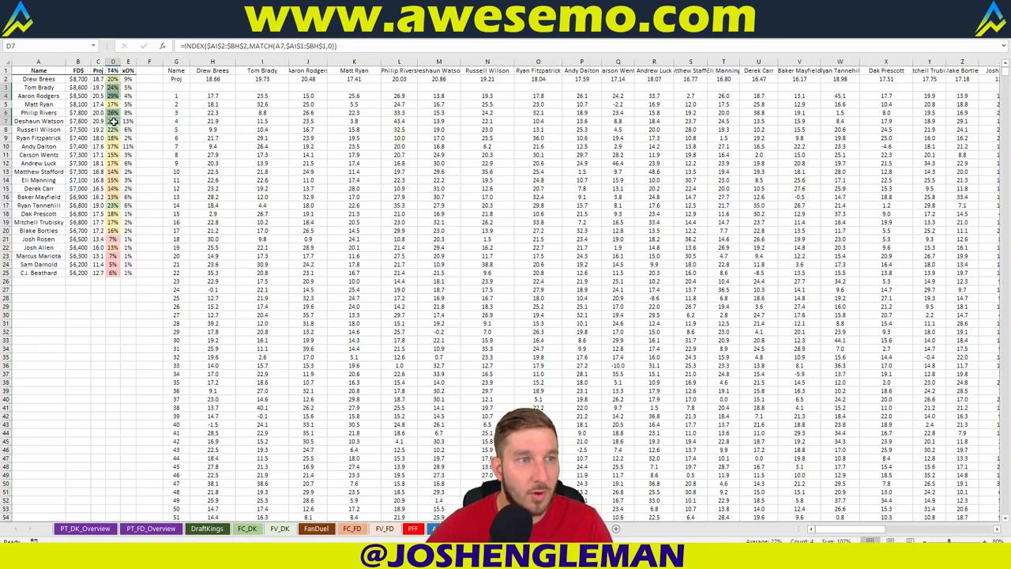
left_click(113, 129, "ctrl")
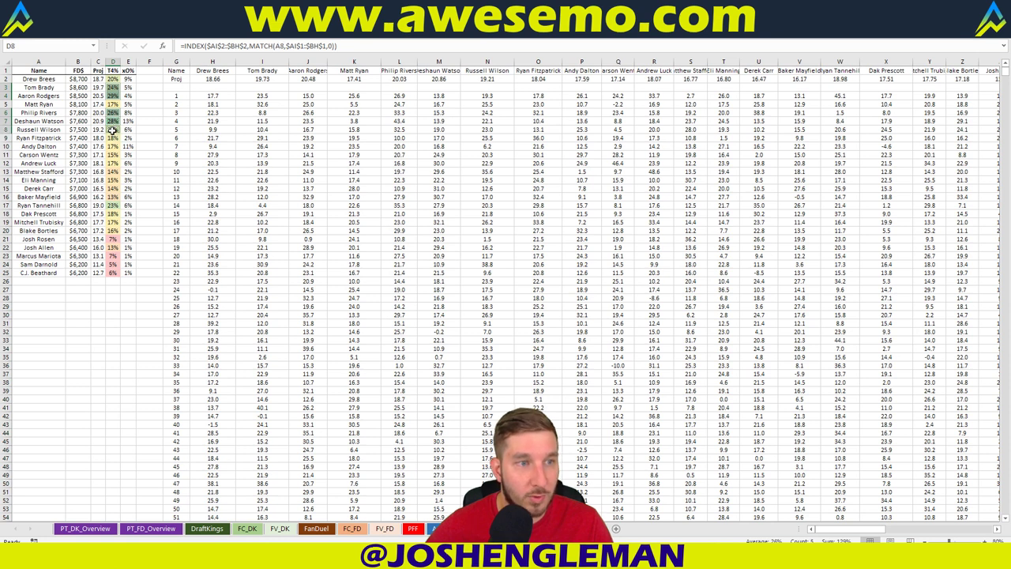
left_click(113, 137, "ctrl")
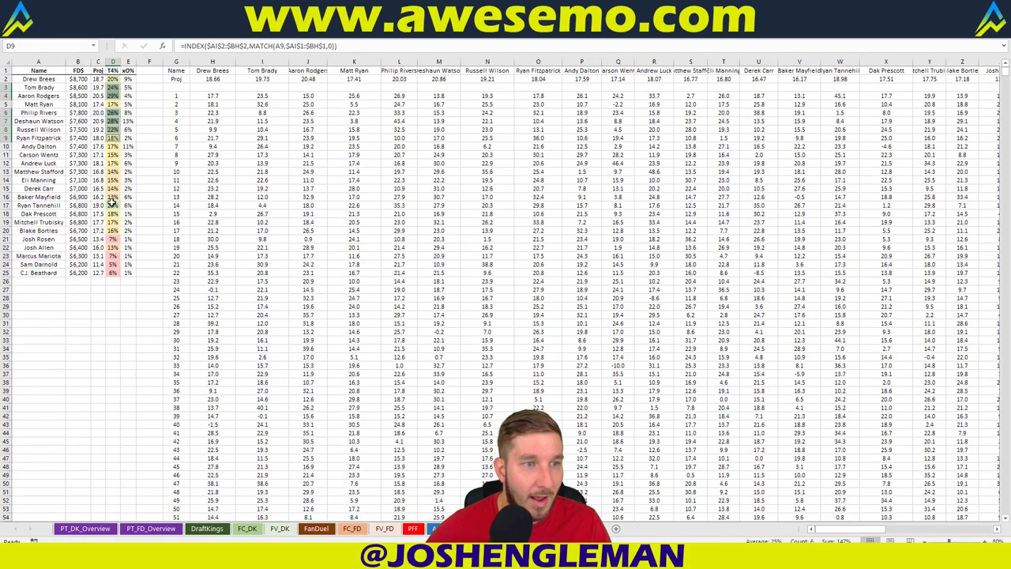
left_click(111, 205)
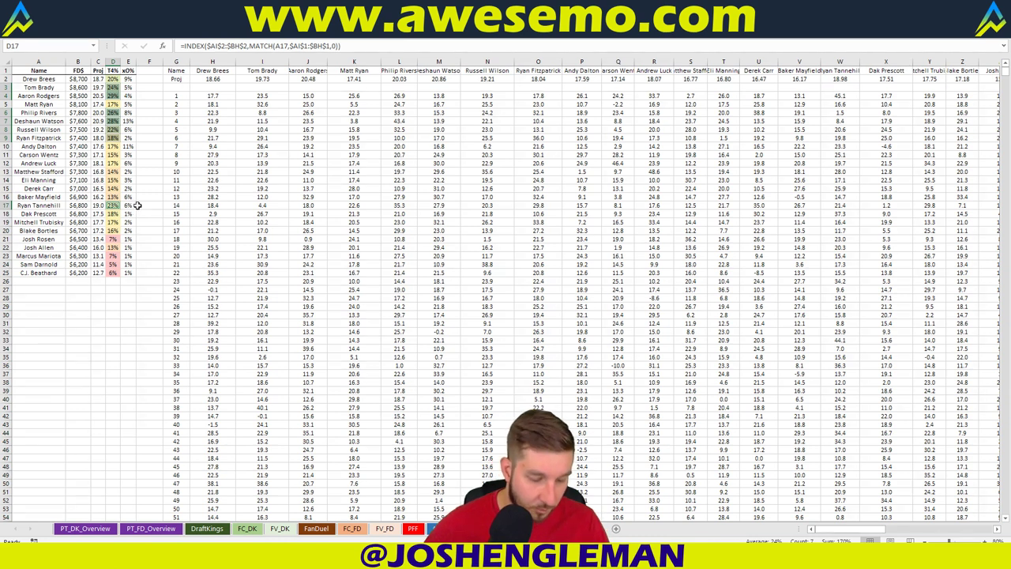
- Clear the multi-cell highlight and check Ryan Tannehill's T4% on its own
left_click(158, 331)
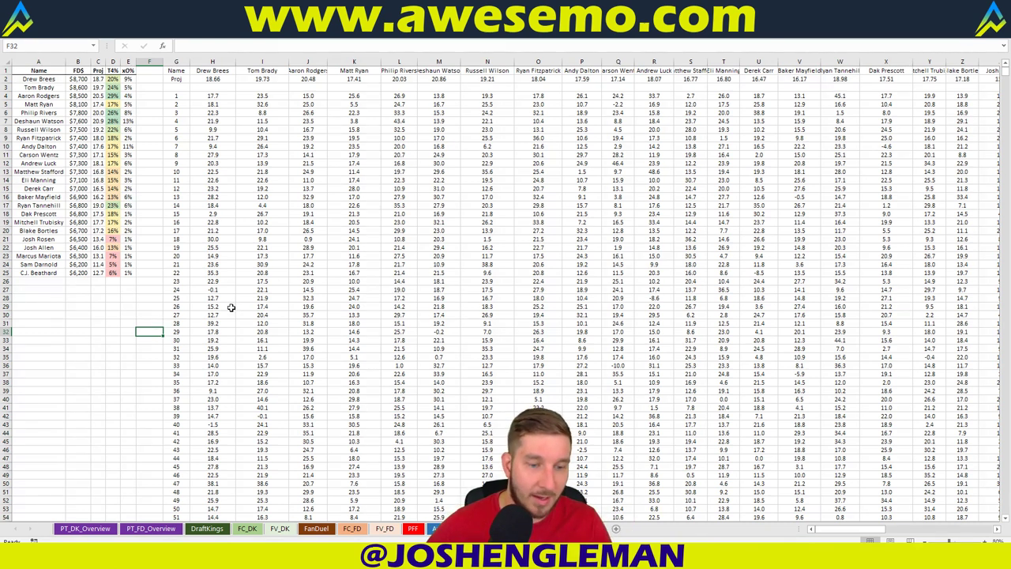
left_click(147, 305)
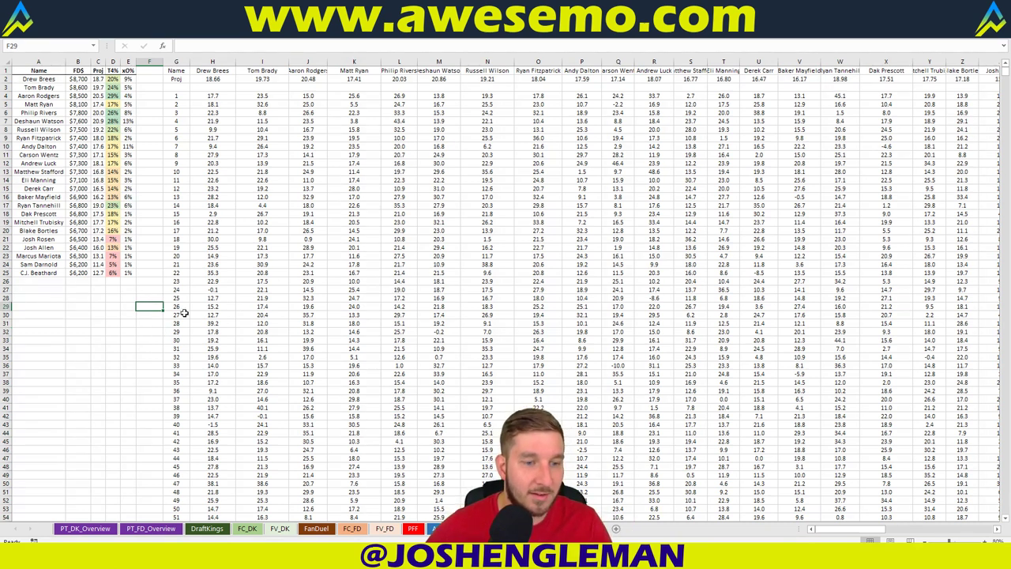
left_click(368, 364)
left_click(112, 205)
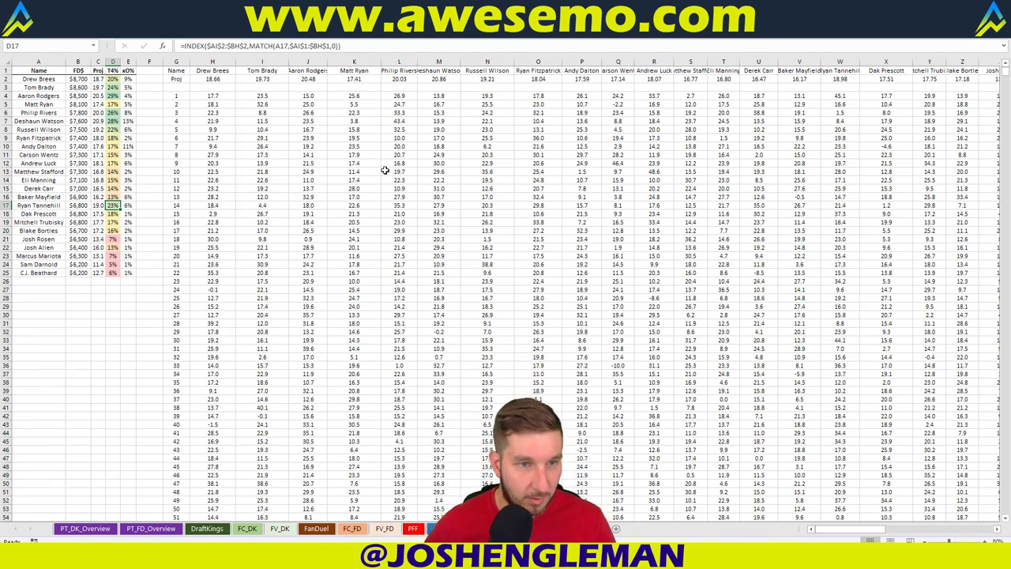
- Return to the FanDuel overview pivot tables and highlight the ^ values of Rodgers, Rivers through Fitzpatrick, and Tannehill
left_click(208, 528)
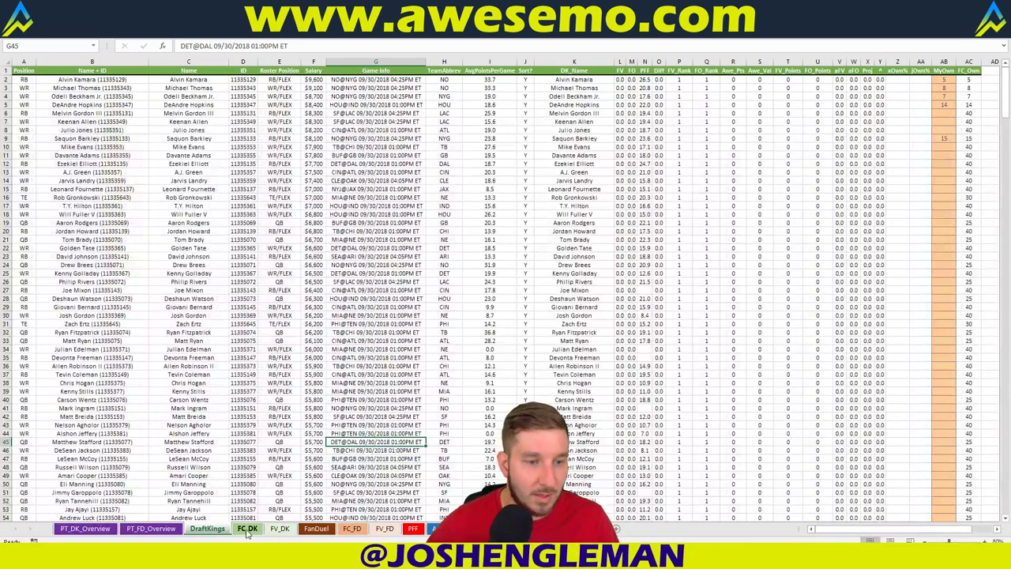
left_click(176, 530)
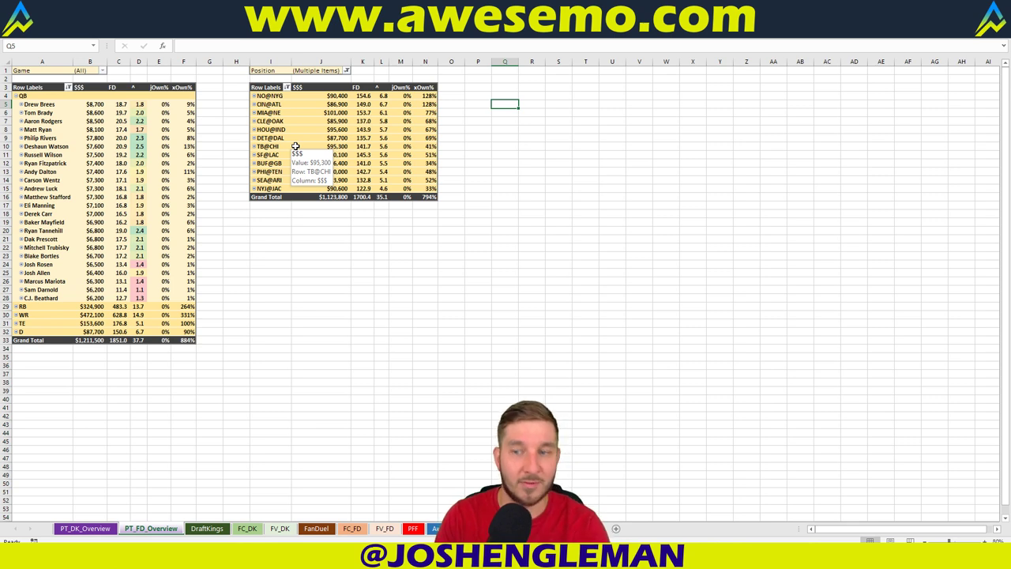
left_click(448, 122)
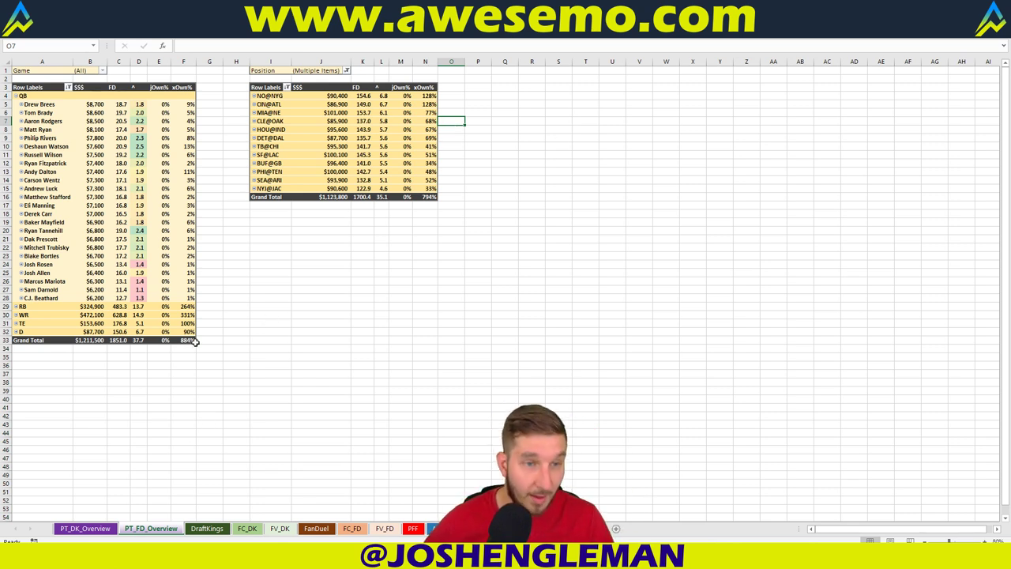
left_click(139, 122)
left_click_drag(140, 137, 141, 163)
left_click(150, 231, "ctrl")
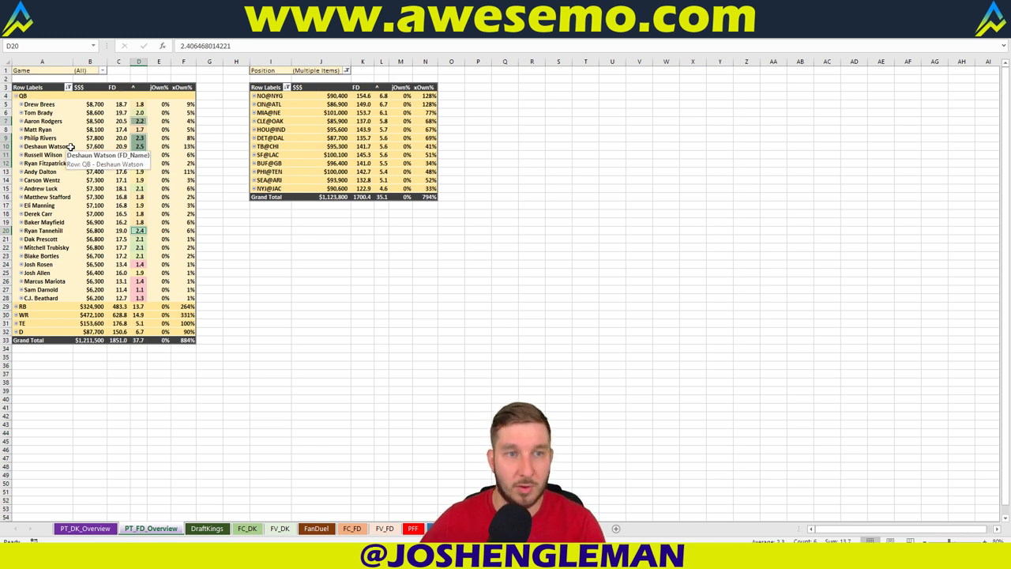
- Compare the ^ values of Dak Prescott, Mitchell Trubisky and Blake Bortles with Ryan Tannehill's
left_click(422, 214)
left_click(272, 223)
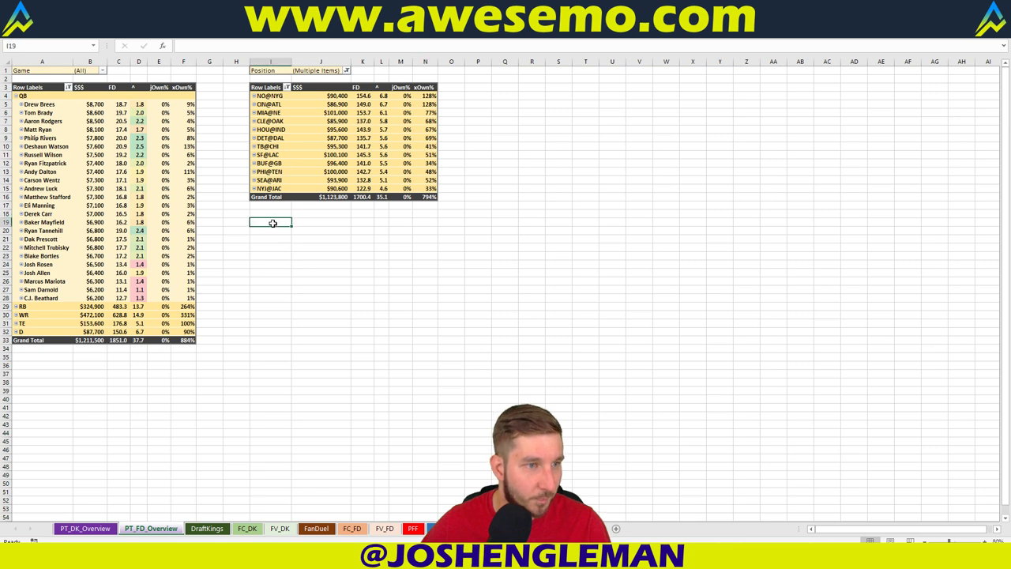
left_click_drag(139, 239, 139, 253)
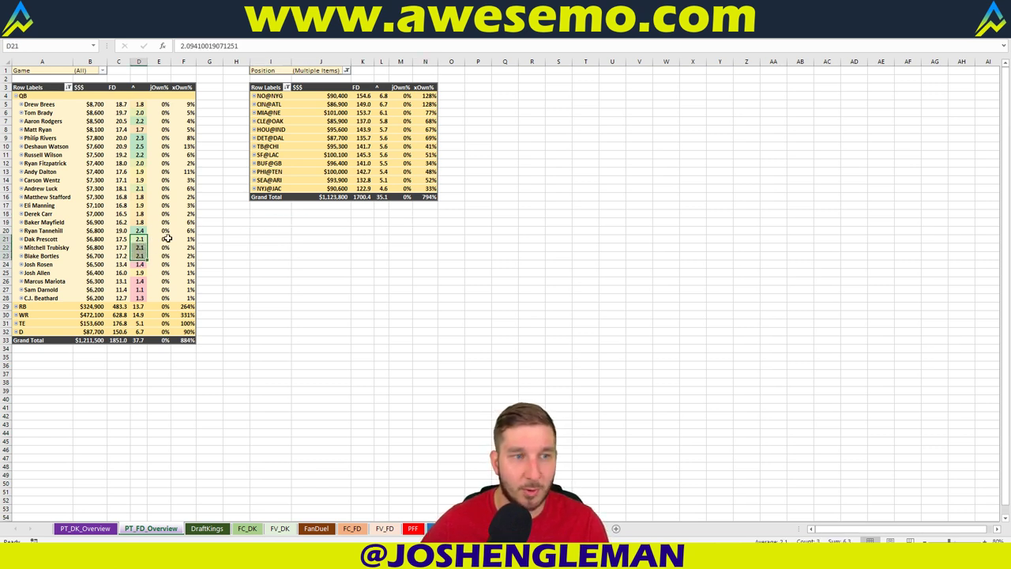
left_click(162, 238)
left_click(140, 230)
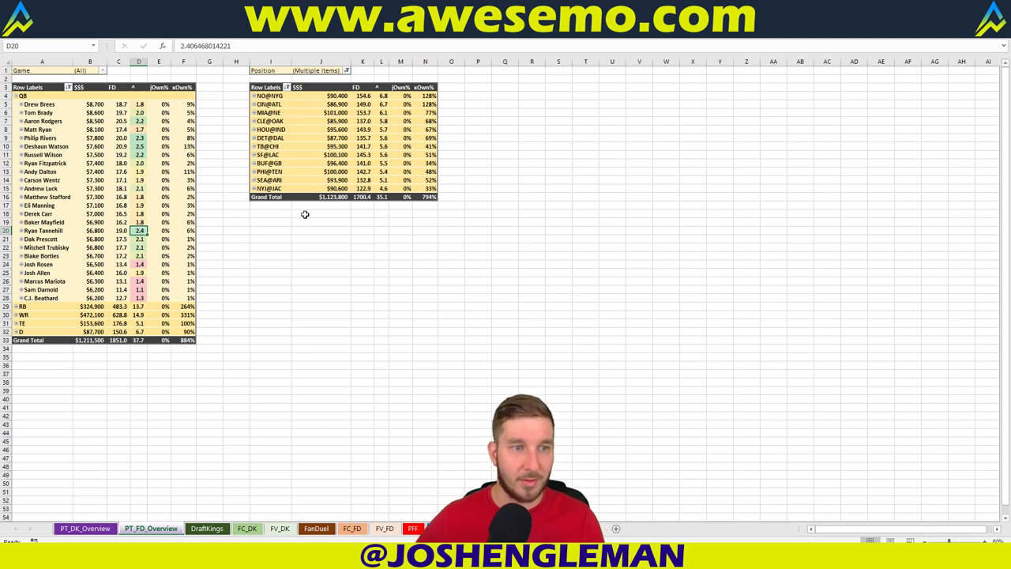
left_click(243, 238)
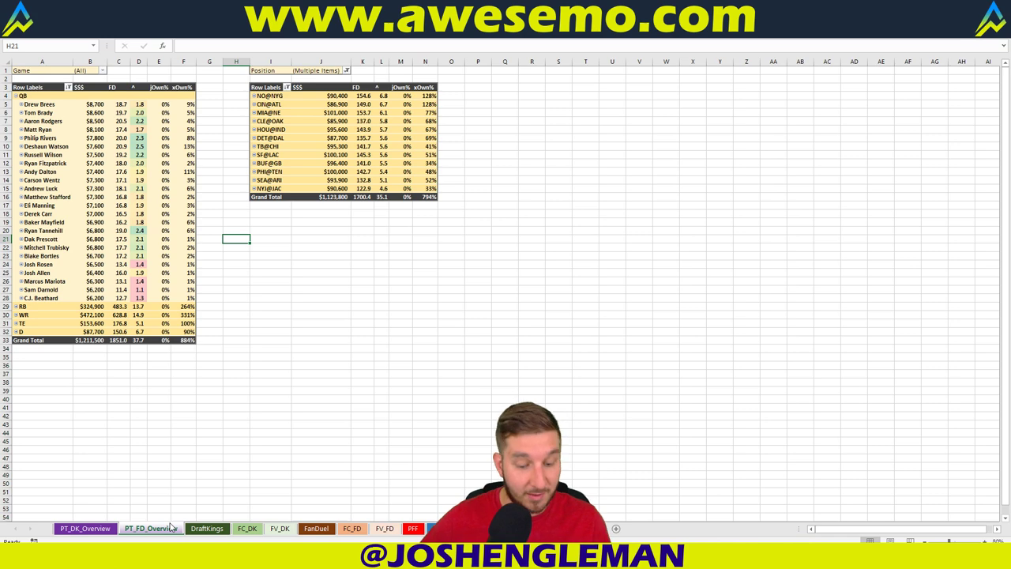
- Switch to FantasyCruncher and review the FanDuel quarterback pool and the generated lineups below it
key("alt+Tab")
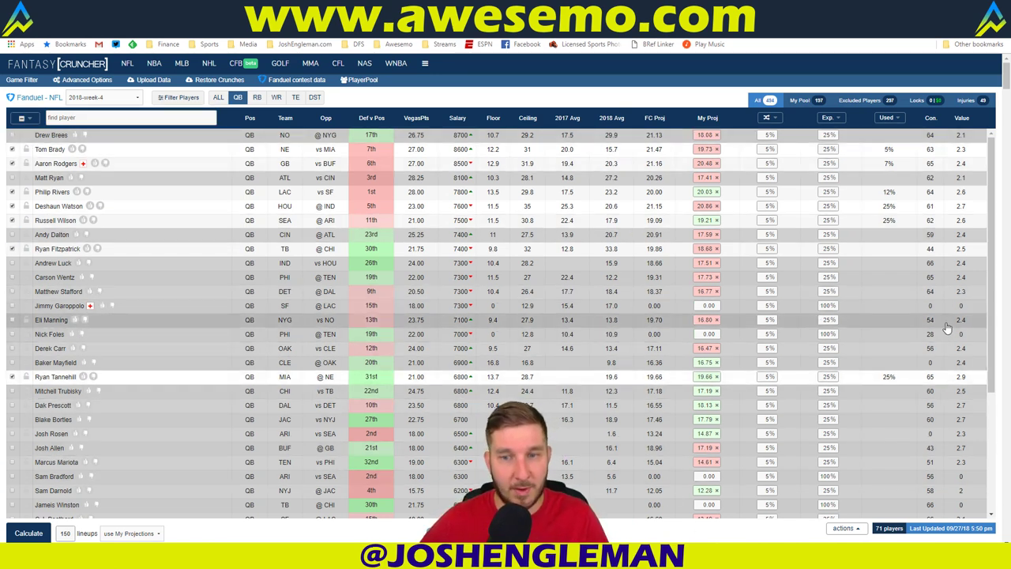
scroll(677, 263, "down", 5)
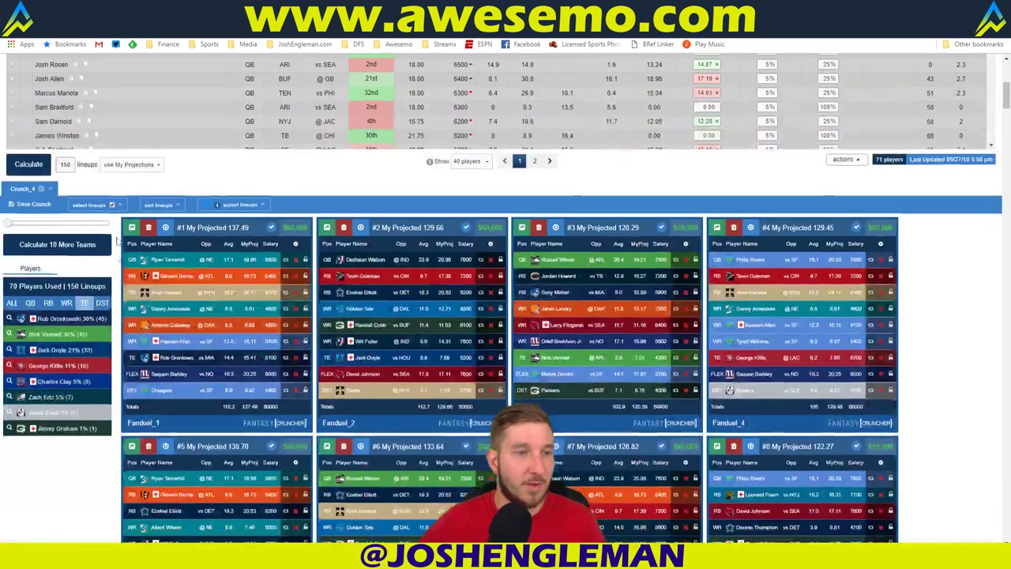
scroll(237, 237, "up", 5)
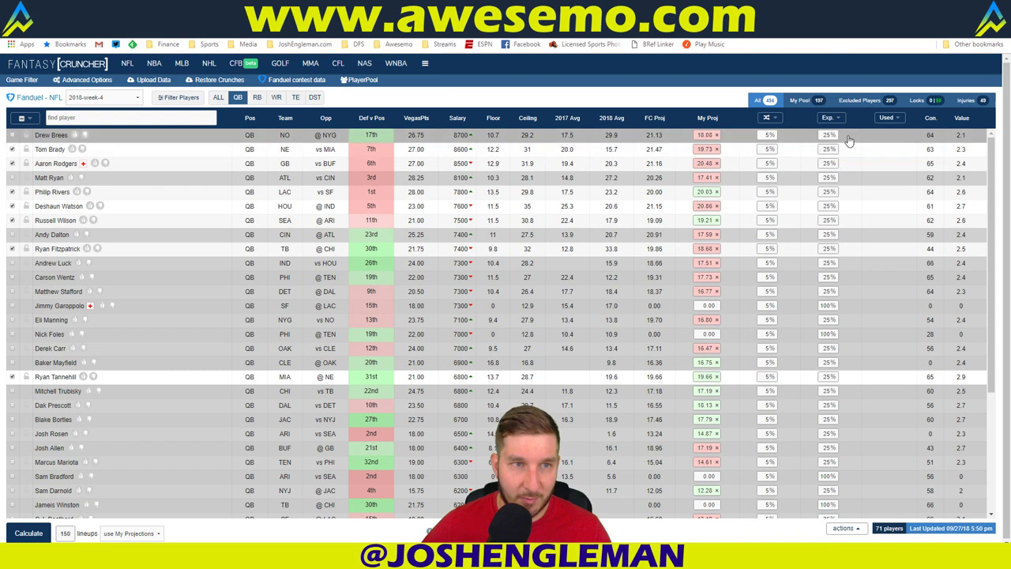
- Review the RB, WR, TE and DST player lists, and return to the quarterbacks to check their My Proj values
left_click(259, 98)
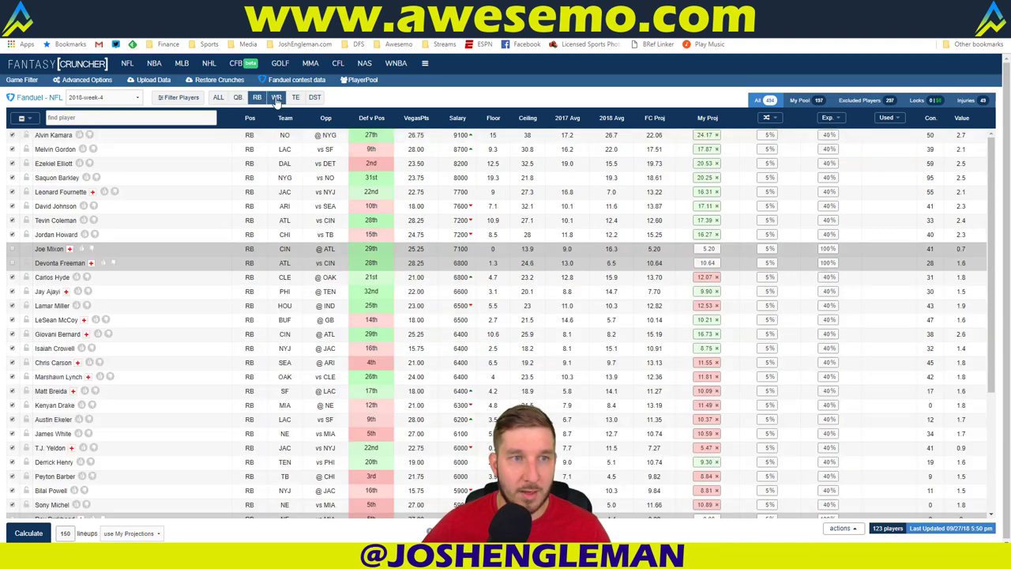
left_click(276, 98)
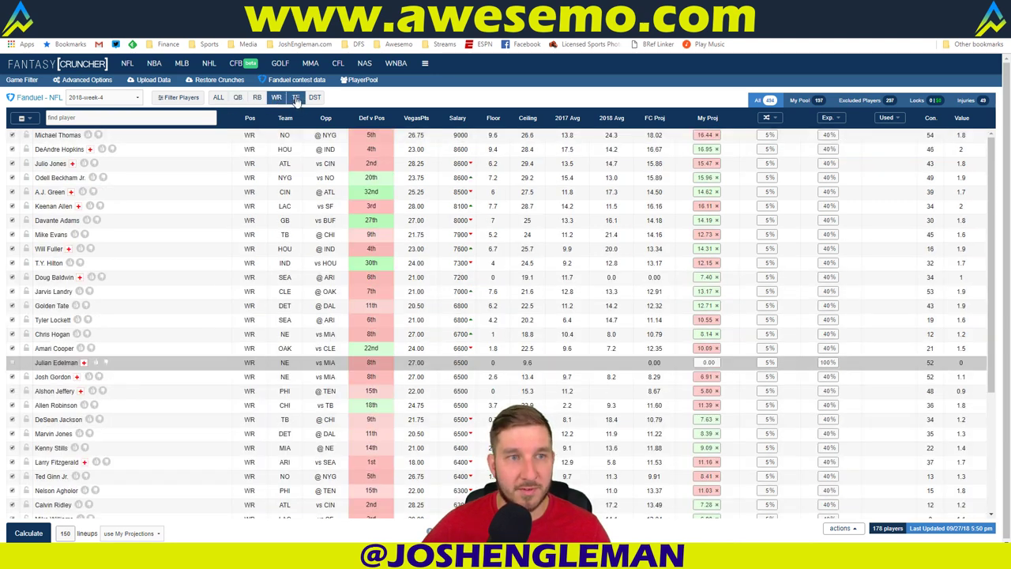
left_click(296, 98)
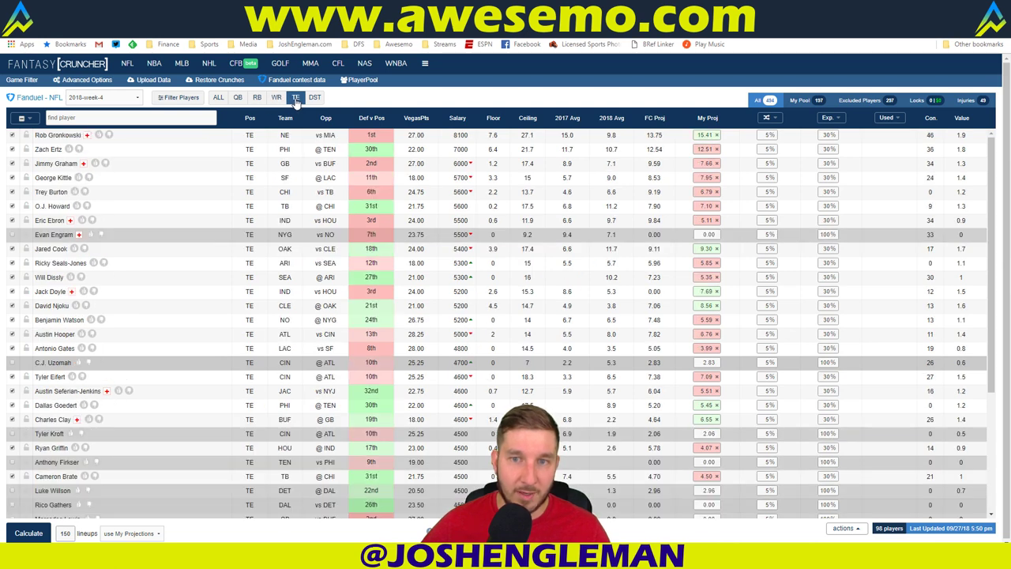
left_click(360, 80)
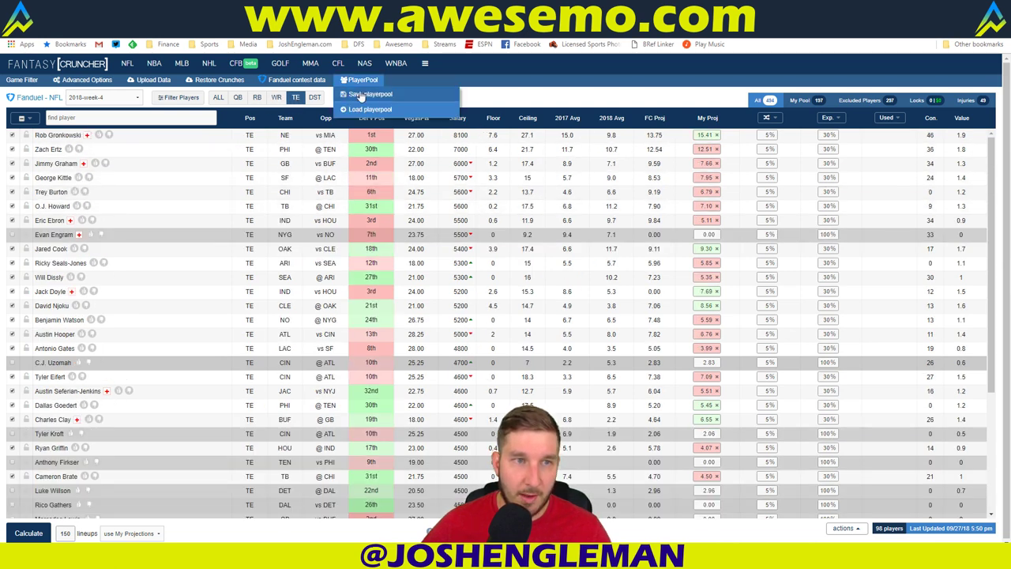
left_click(315, 98)
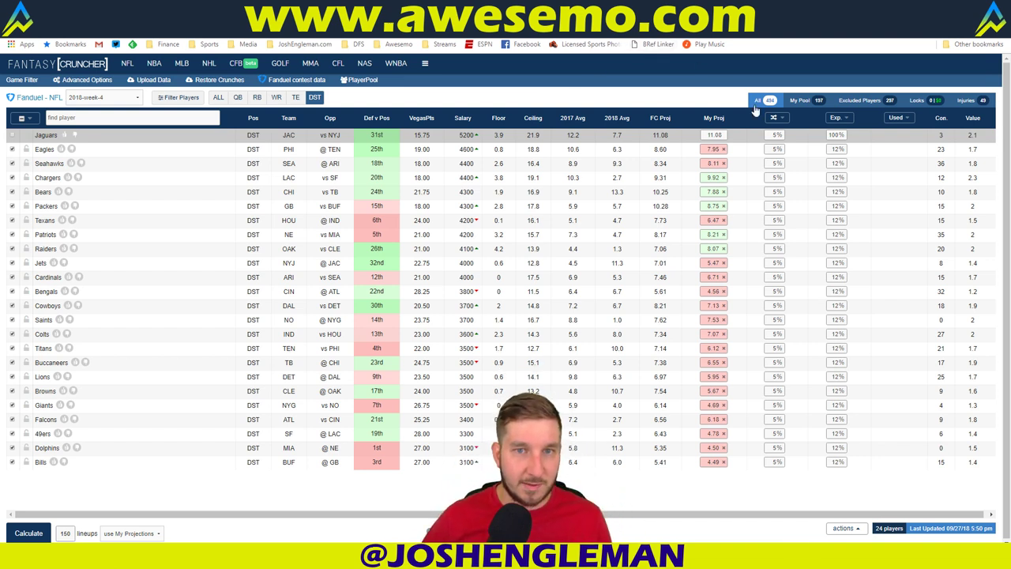
left_click(238, 97)
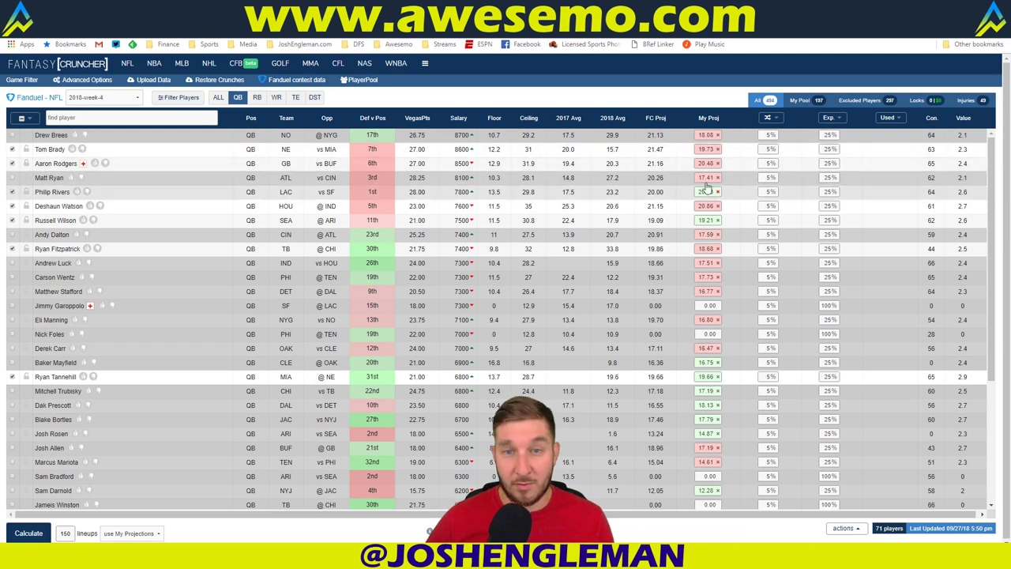
mouse_move(709, 196)
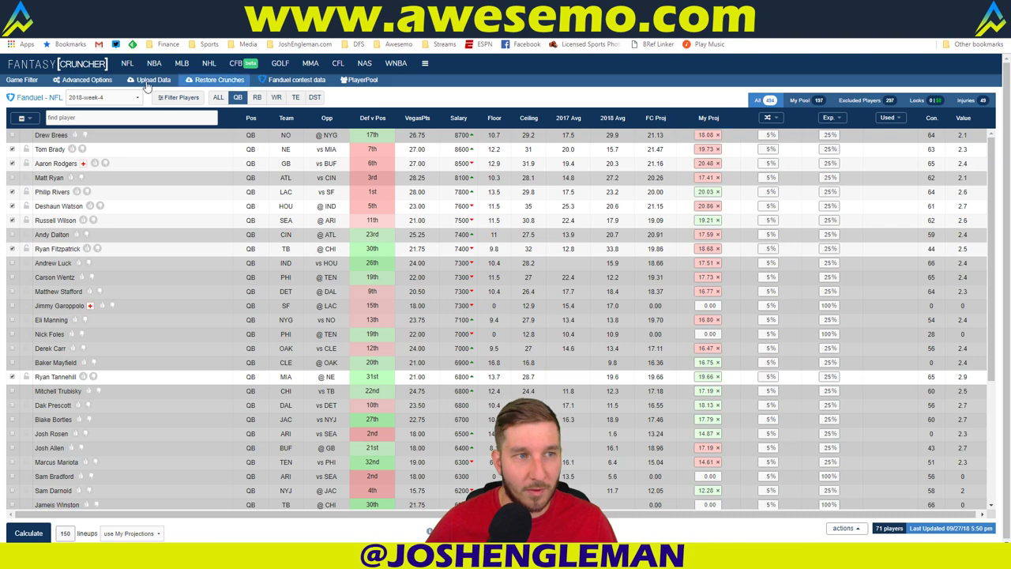
- Open the general advanced options and allow tight ends in the FLEX position
left_click(22, 80)
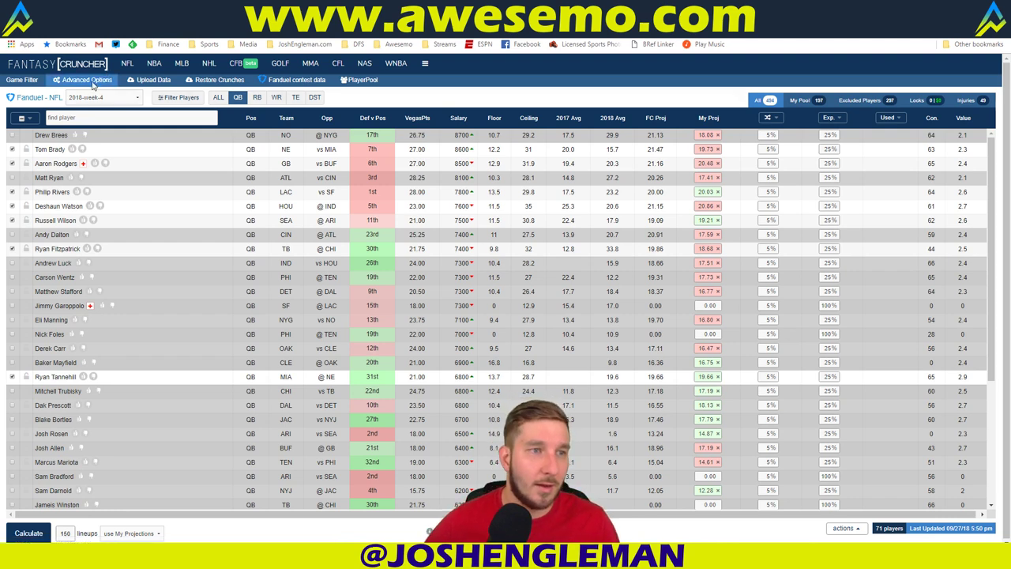
left_click(88, 79)
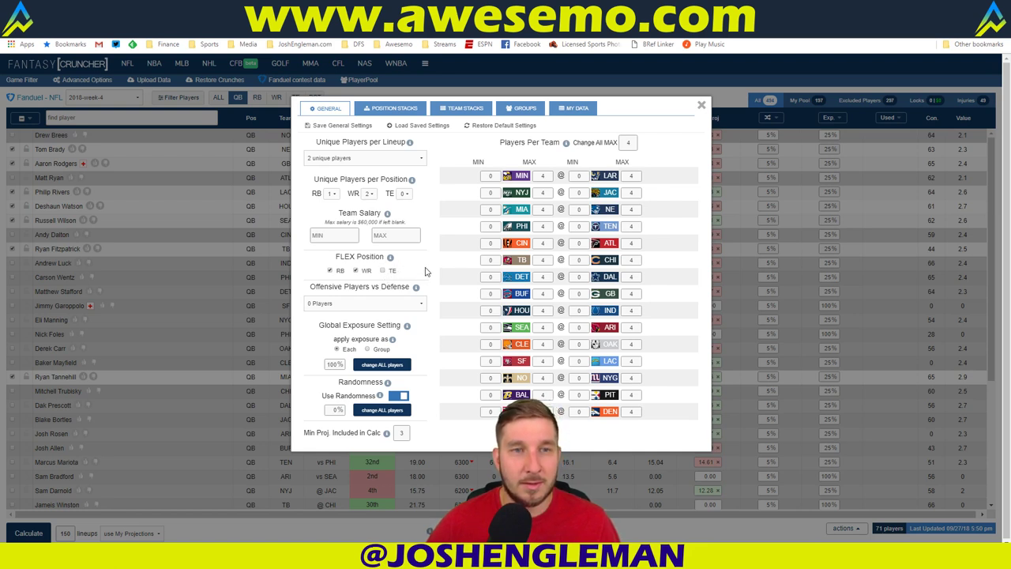
left_click(382, 270)
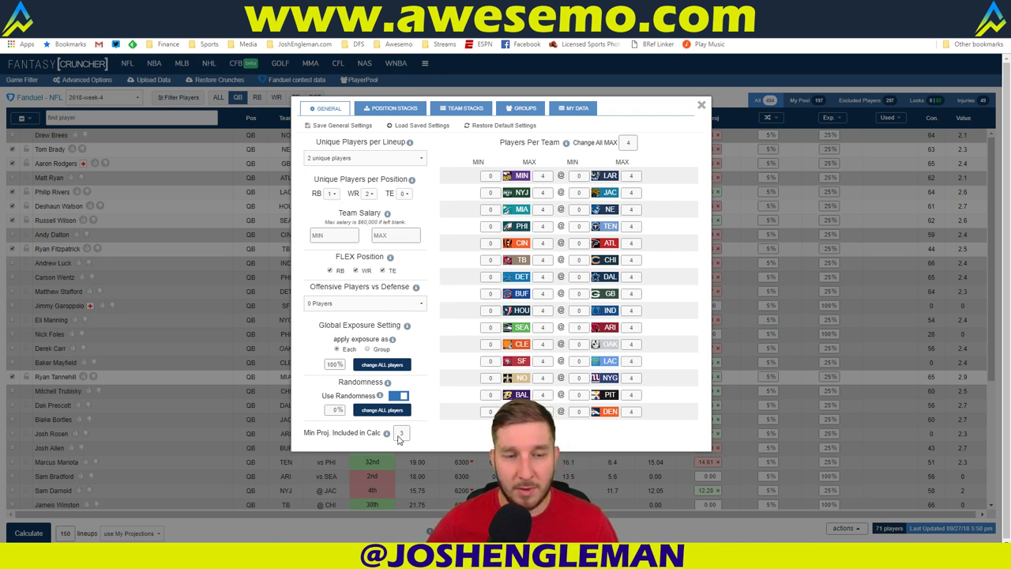
- Review the positional stack and limit rules, the team stacks options and the My Data rule settings
left_click(394, 113)
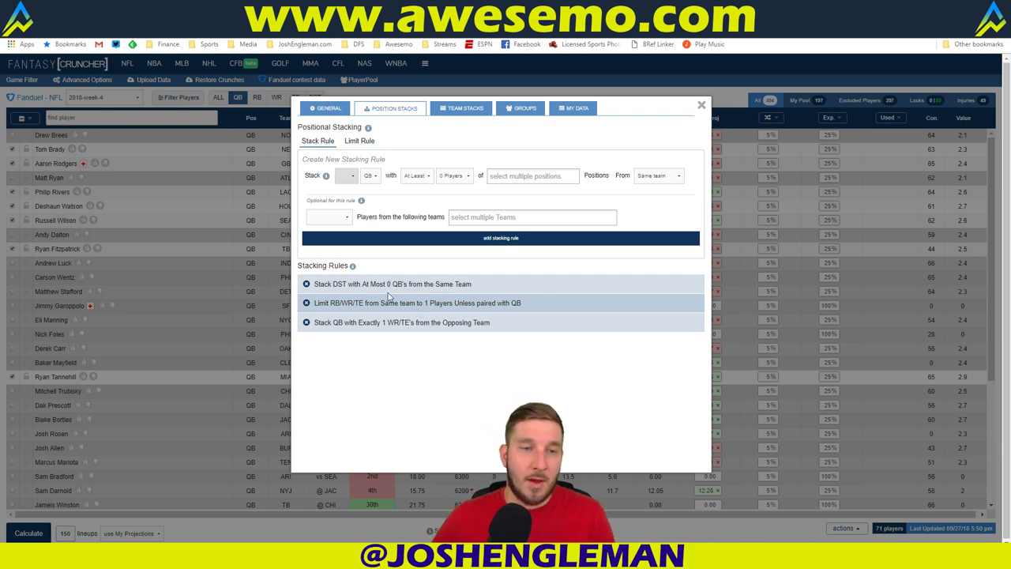
left_click(361, 142)
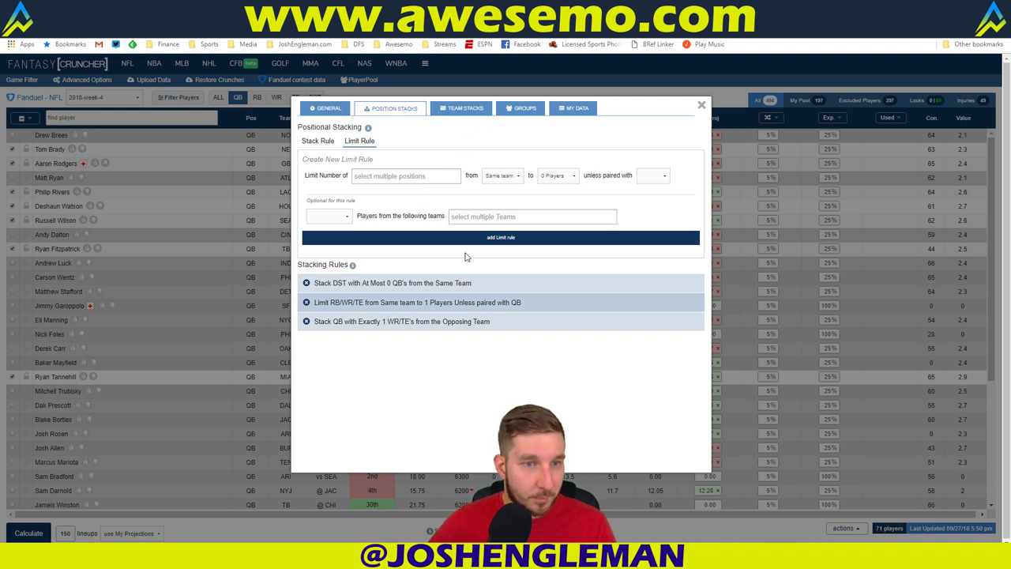
left_click(466, 112)
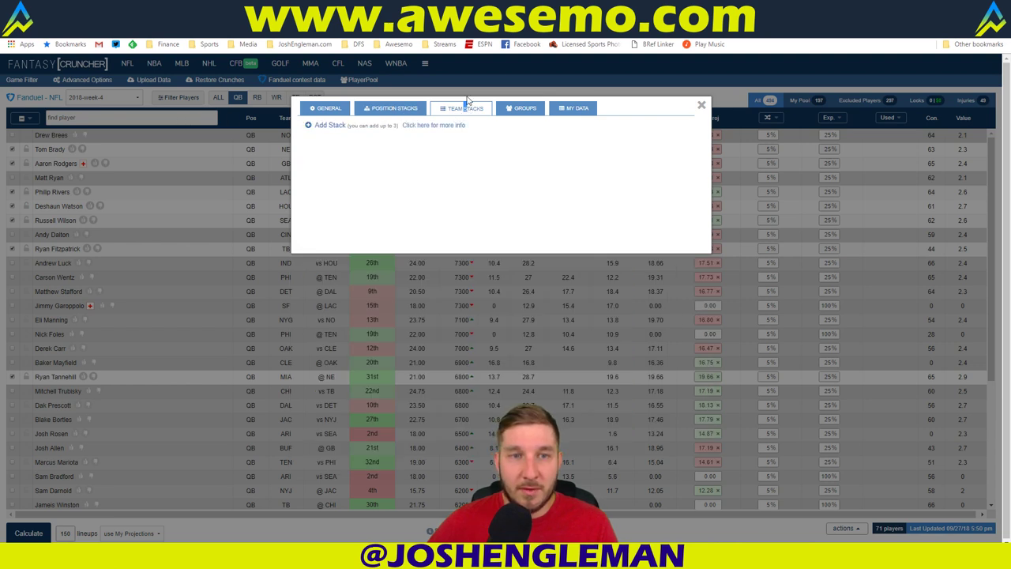
left_click(575, 109)
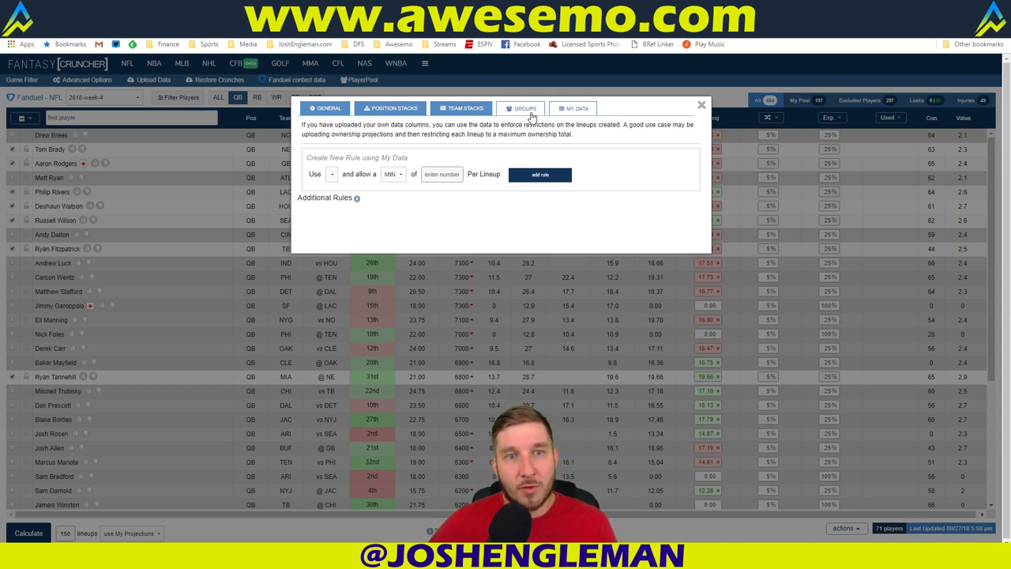
- Open the player groups and look through the GB, LAC, HOU, SEA, TB, MIA and NE groups
left_click(531, 116)
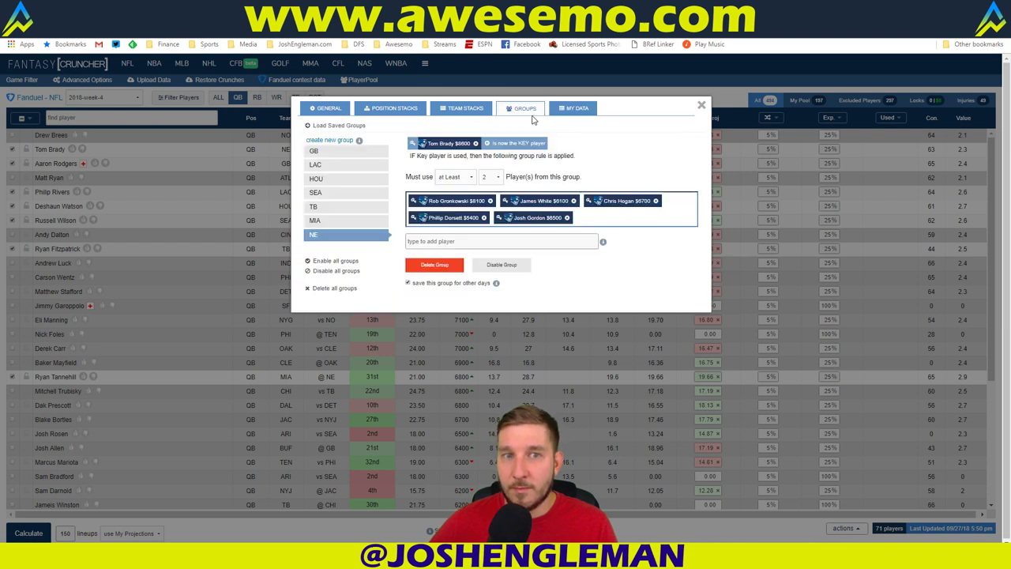
left_click(352, 155)
left_click(353, 168)
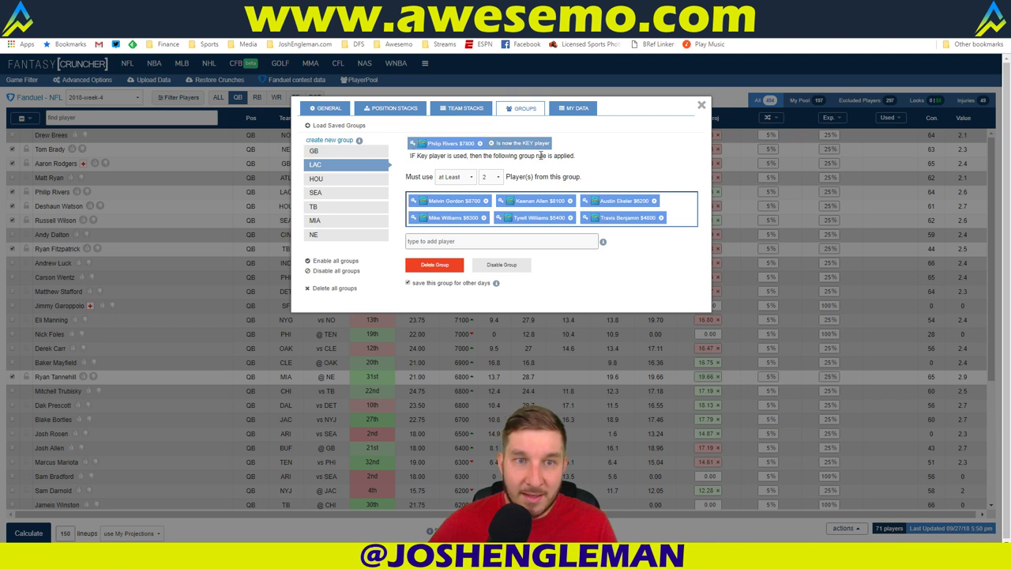
left_click(350, 180)
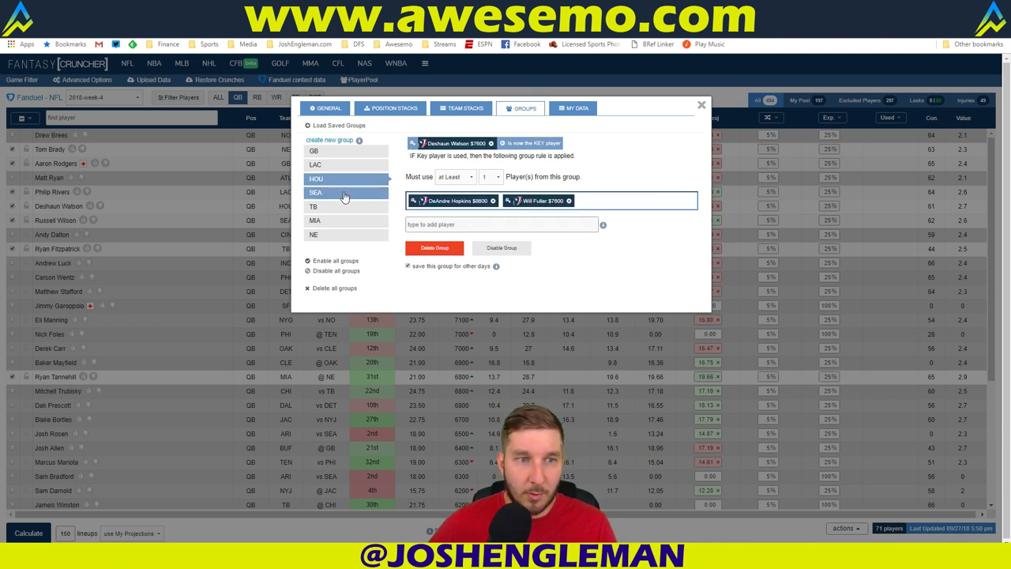
left_click(344, 193)
left_click(341, 208)
left_click(340, 221)
left_click(339, 234)
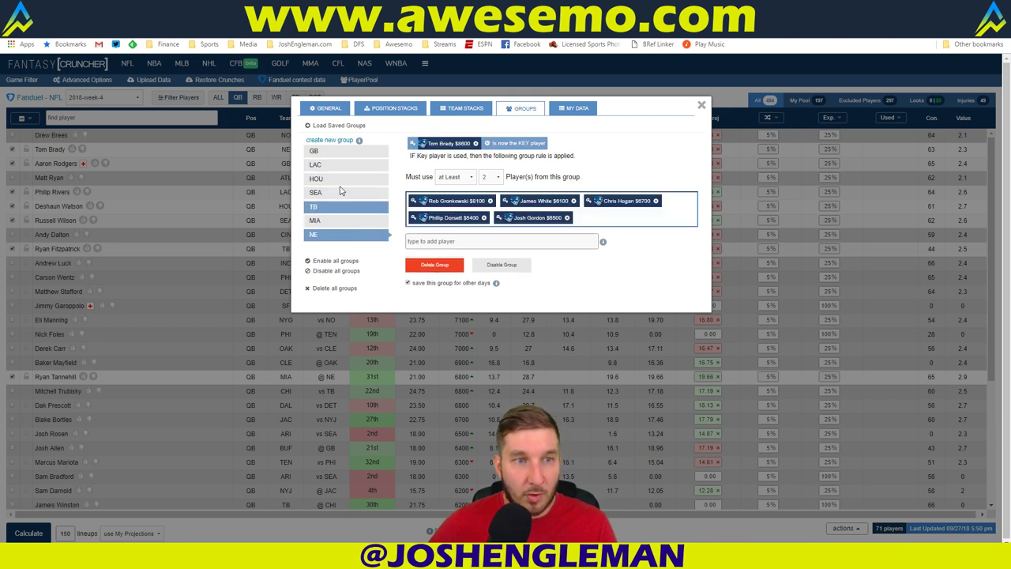
- Create a trial group with Drew Brees as its key player, examine the key player rule, and delete the group
left_click(346, 143)
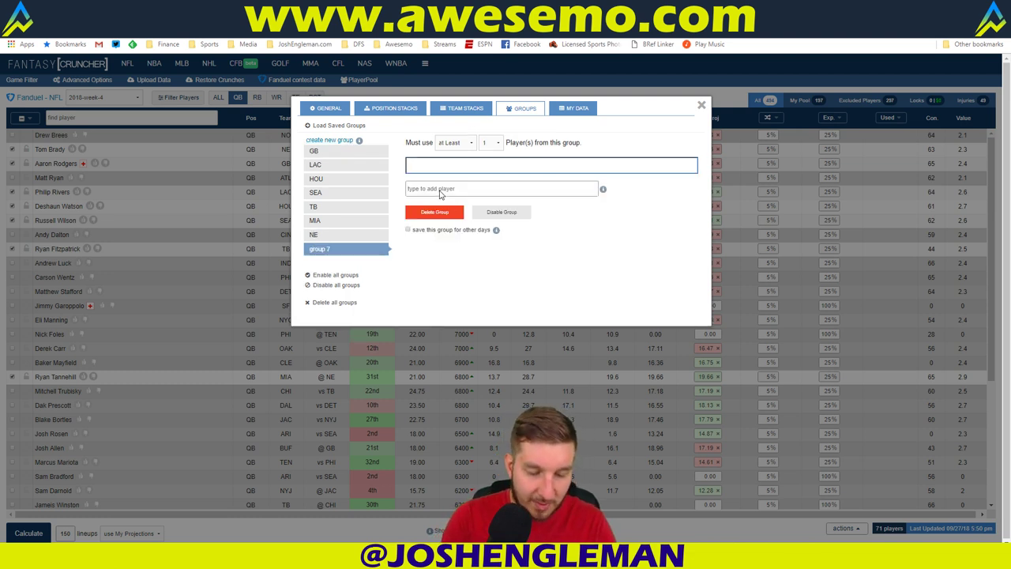
type("brees")
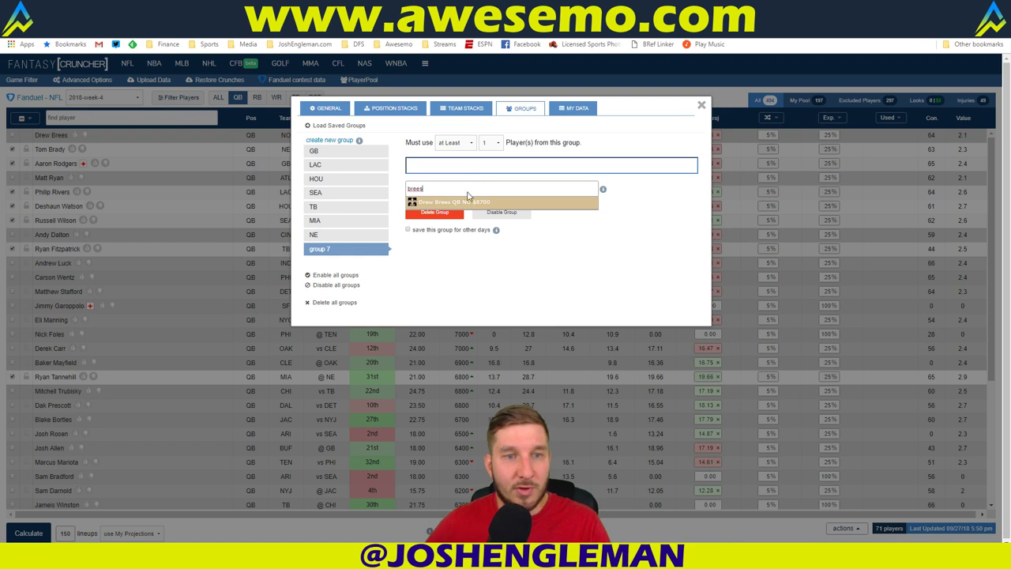
left_click(466, 202)
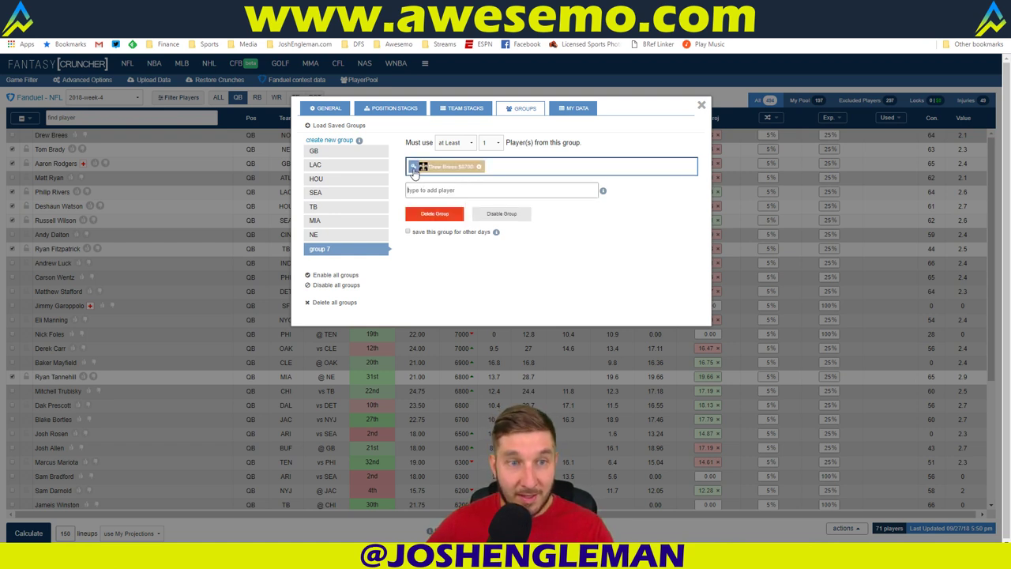
left_click(413, 168)
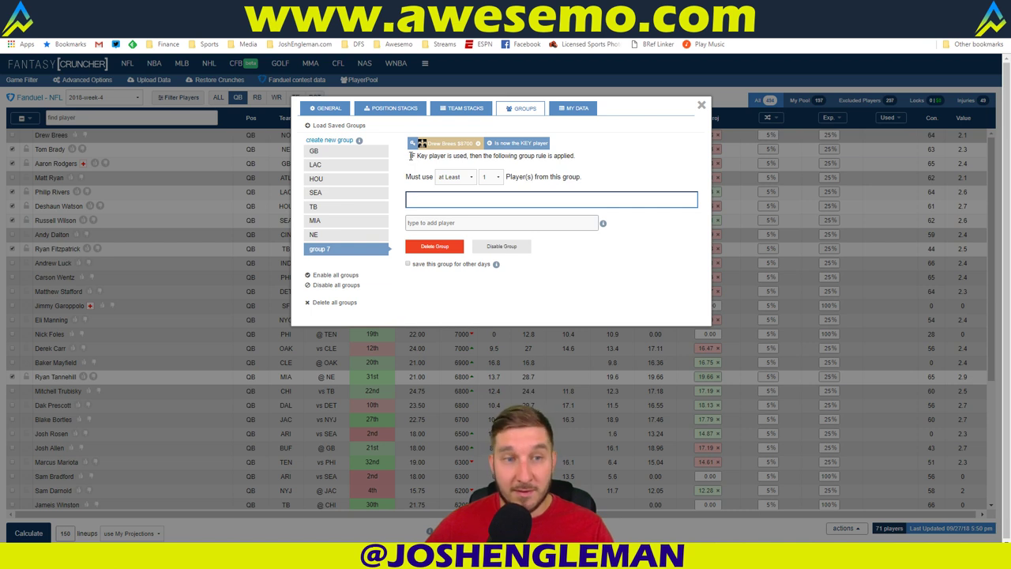
left_click_drag(410, 159, 555, 164)
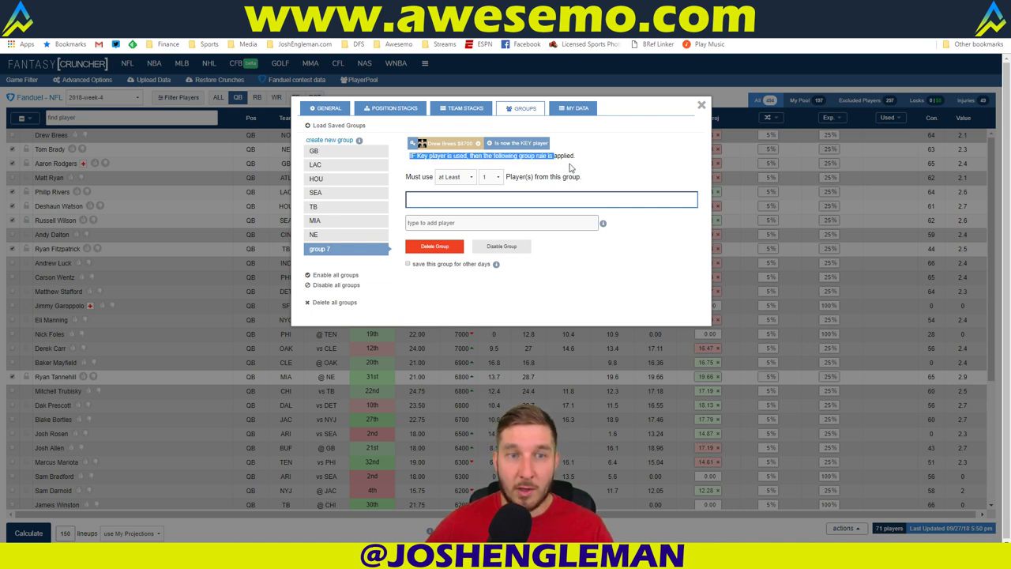
left_click(583, 161)
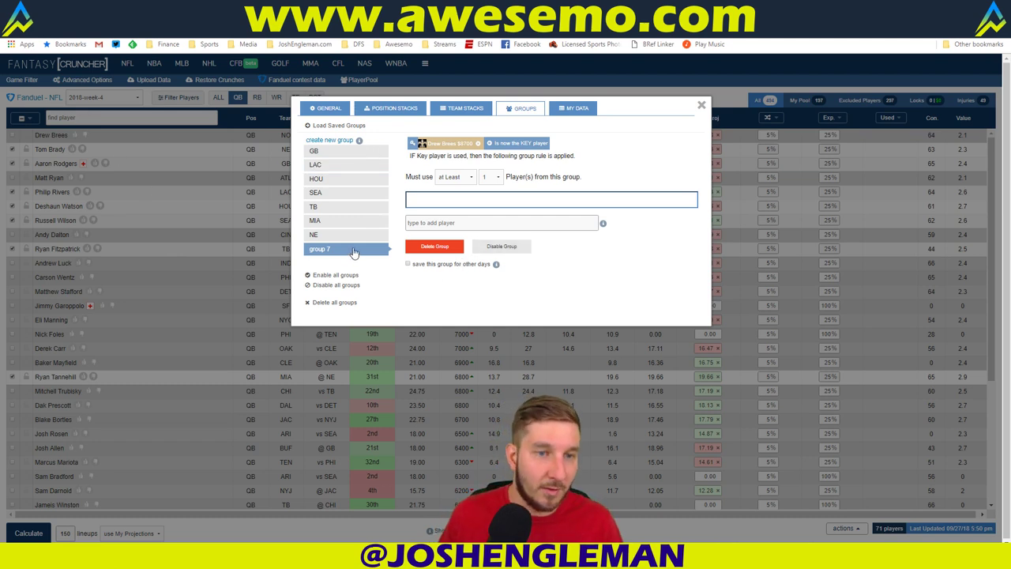
left_click(457, 248)
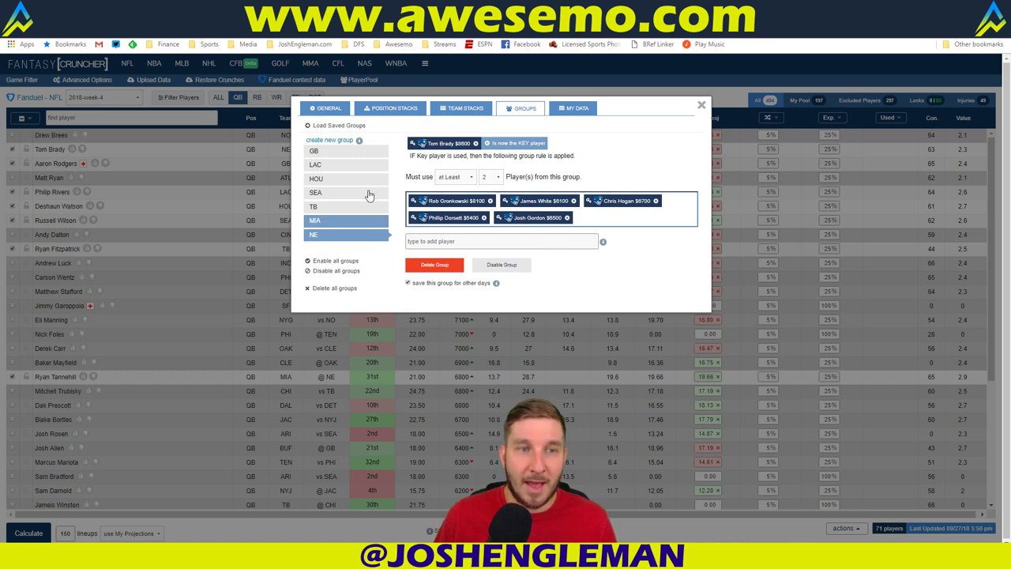
- Examine the key player, minimum player count and members of the GB, LAC, HOU, SEA, TB and MIA groups
left_click(375, 155)
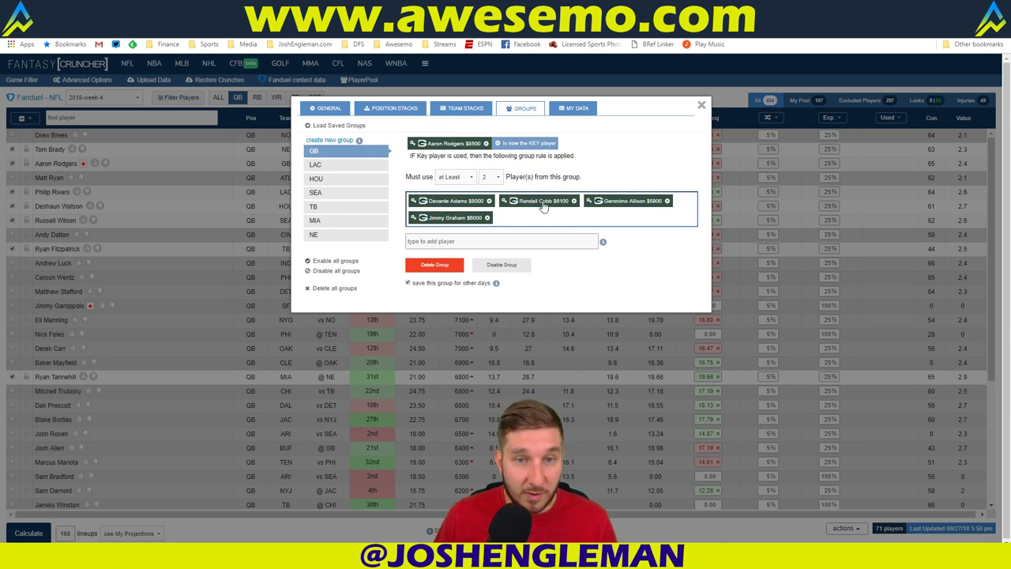
left_click(379, 167)
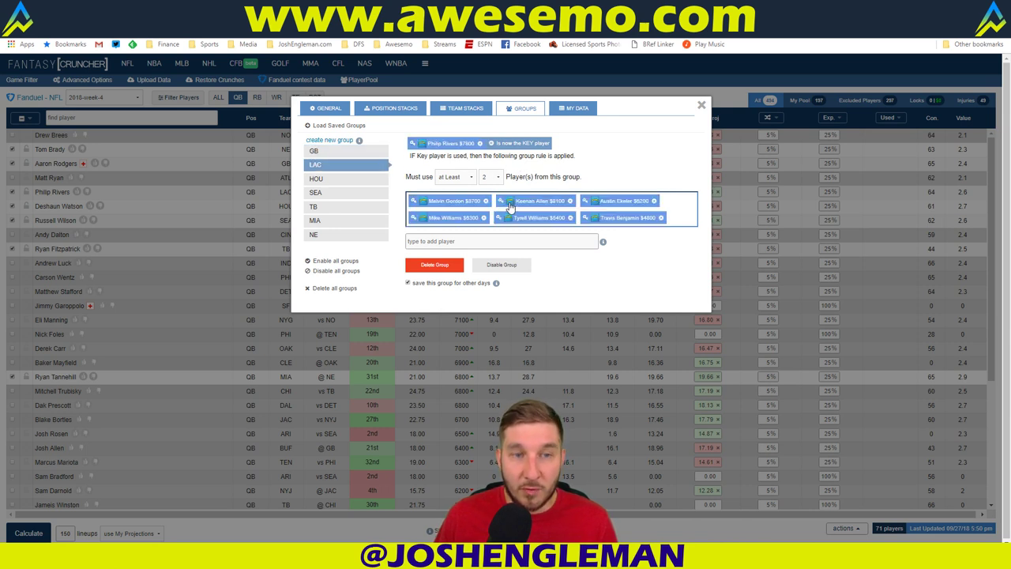
left_click(351, 181)
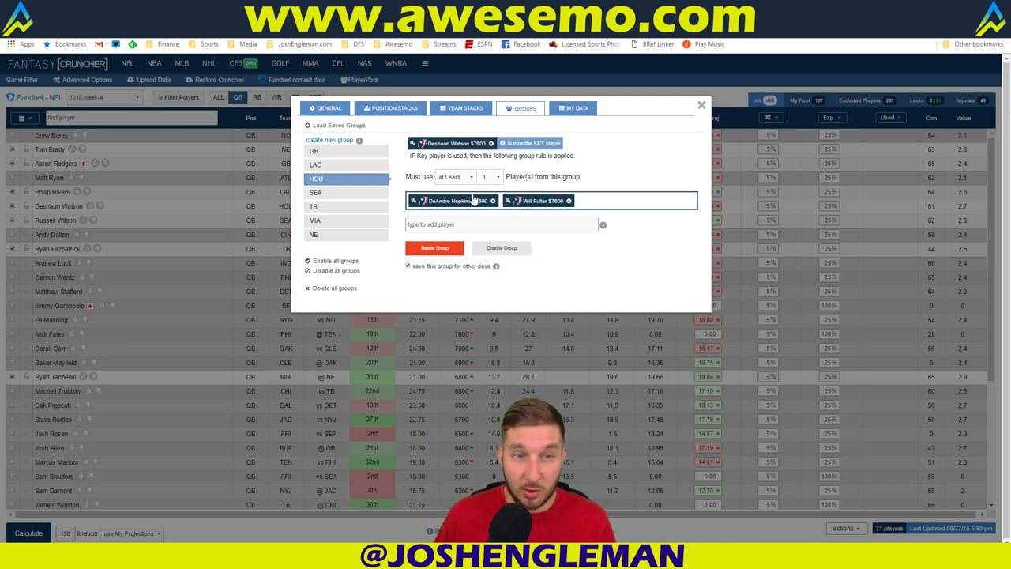
left_click(332, 193)
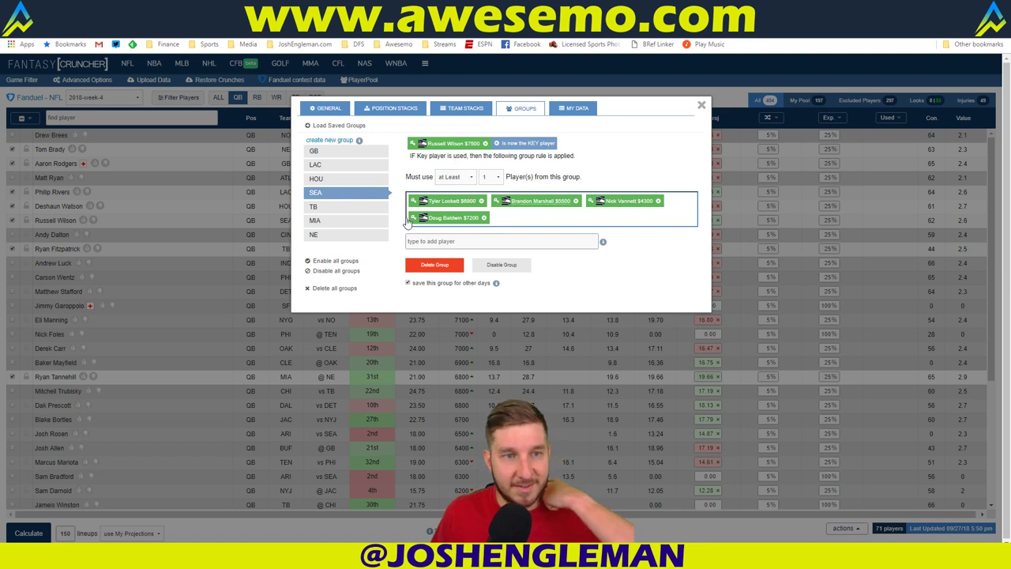
left_click(345, 208)
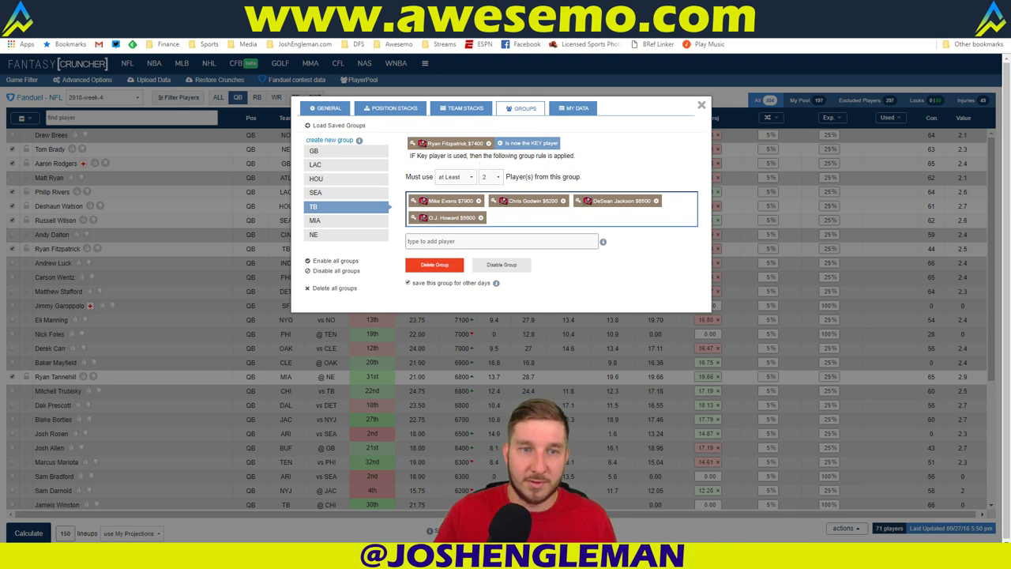
left_click(316, 220)
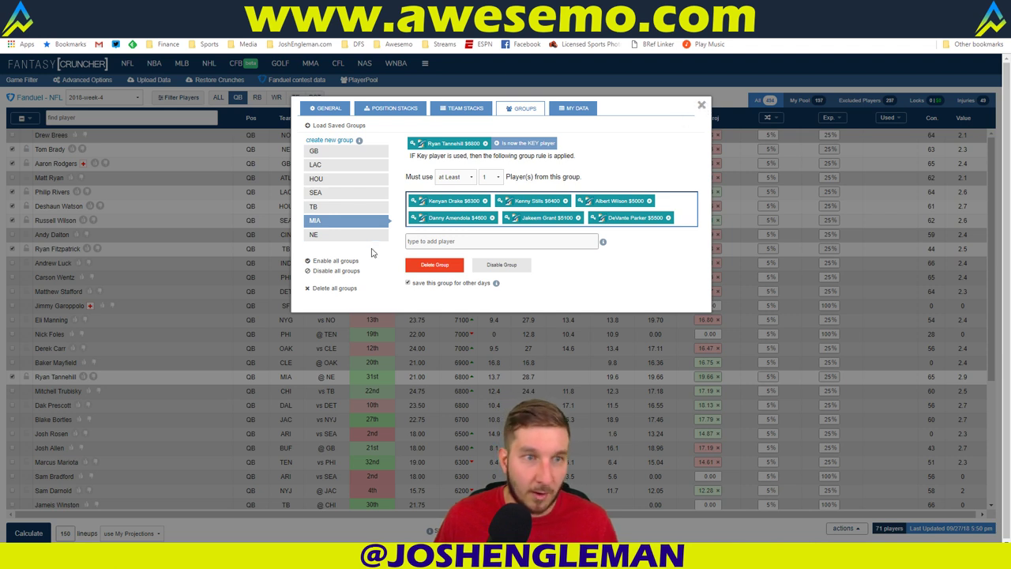
- Recheck the general settings, close the advanced options and calculate 150 lineups using My Projections
left_click(344, 111)
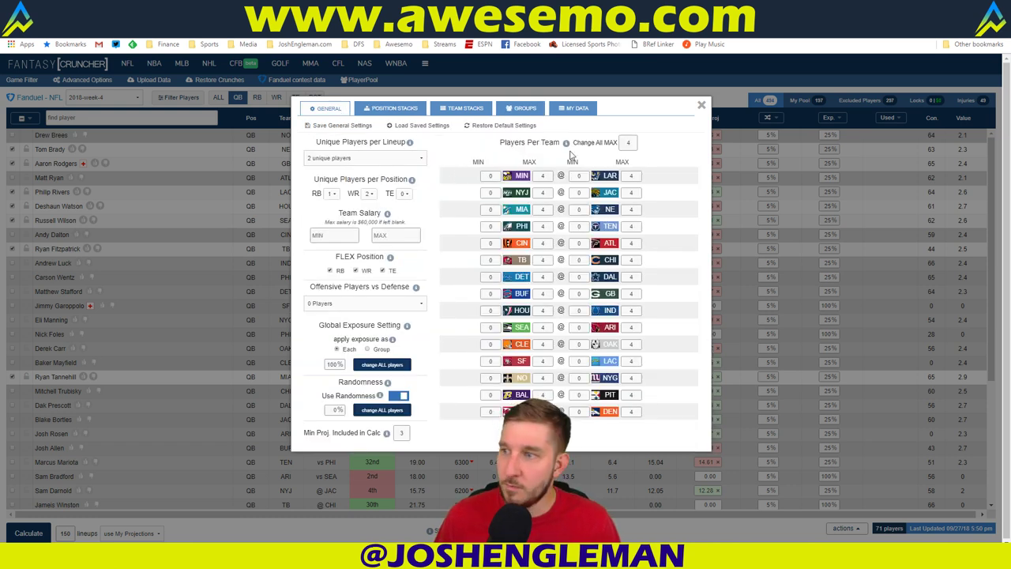
left_click(524, 108)
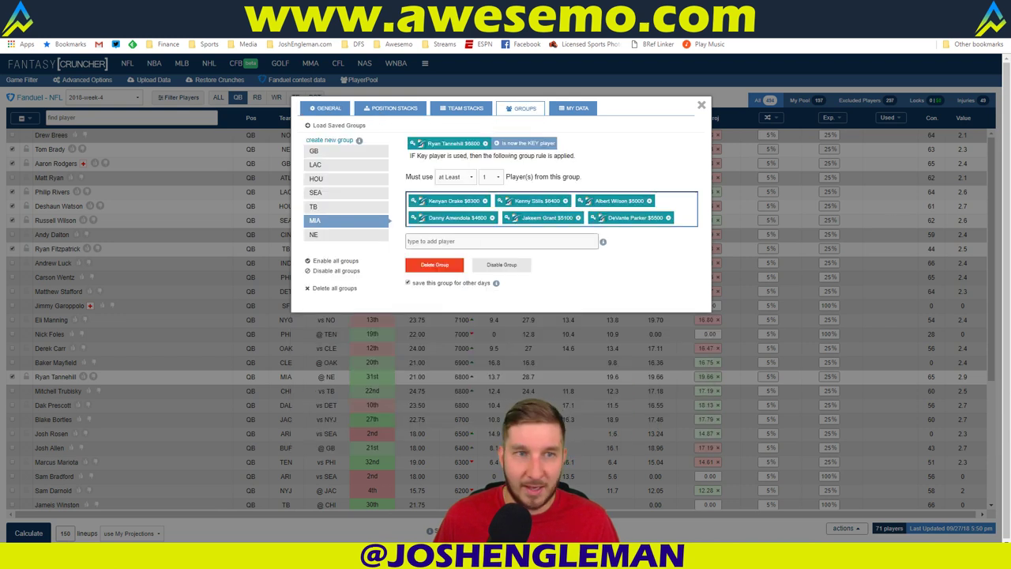
left_click(330, 109)
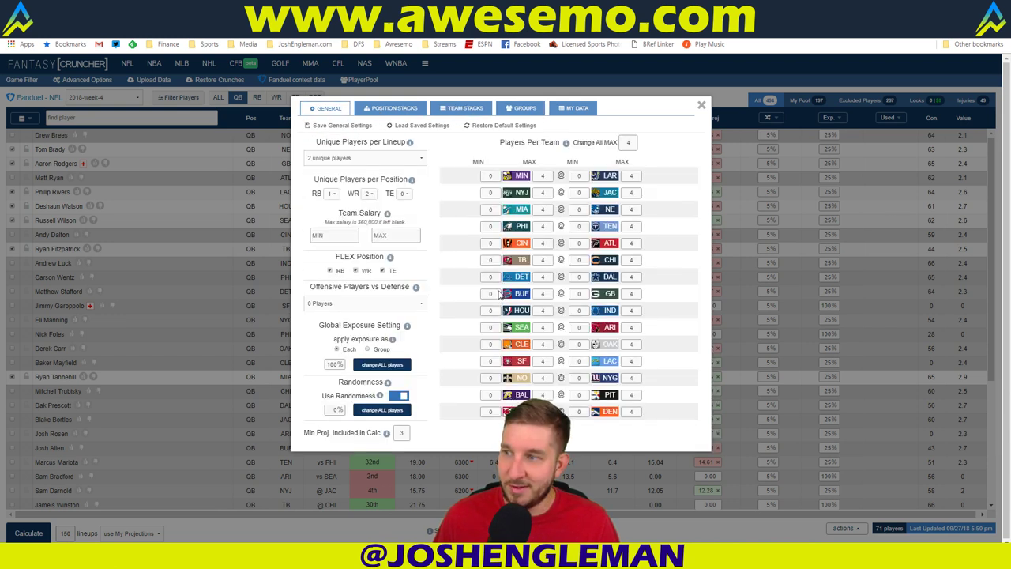
left_click(702, 108)
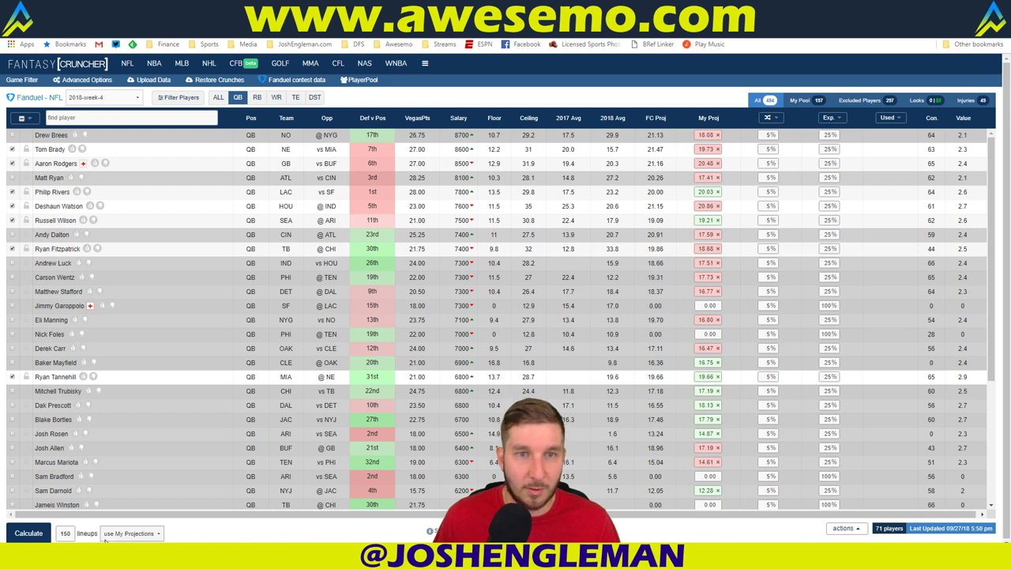
left_click(28, 533)
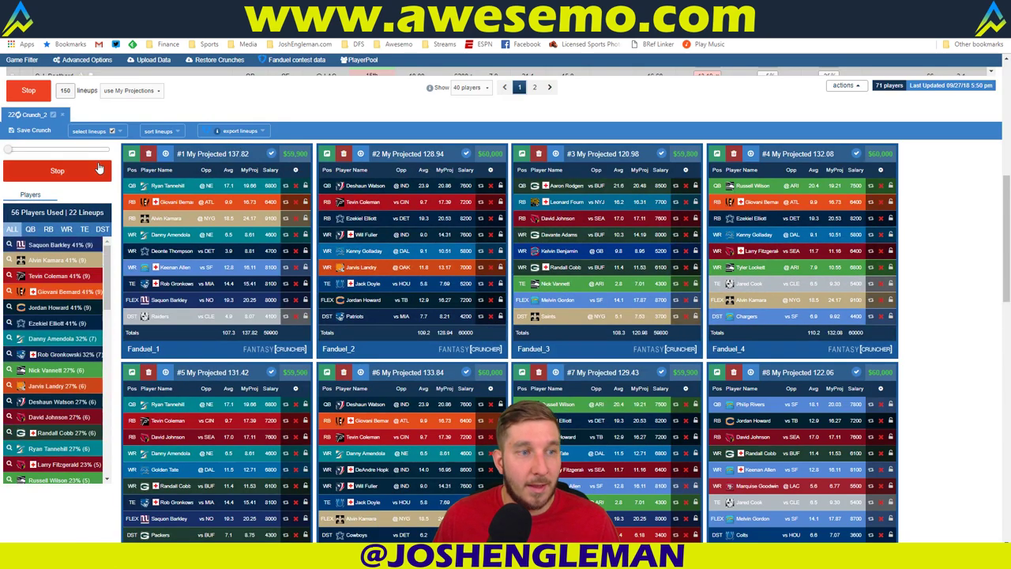
- Review the quarterback exposures in the generated lineups and the Used percentages in the quarterback pool
scroll(46, 158, "down", 2)
left_click(30, 190)
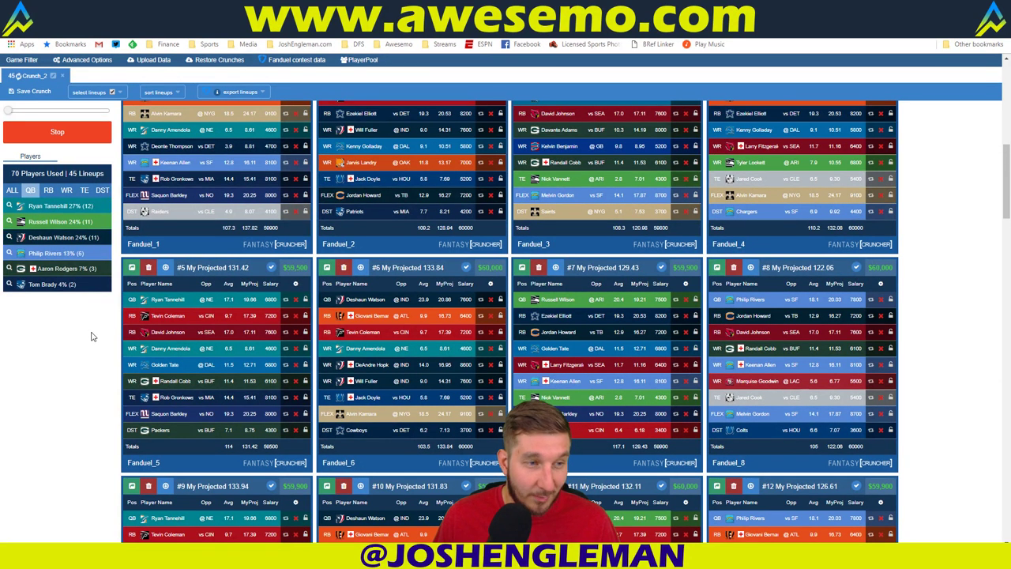
scroll(920, 210, "up", 10)
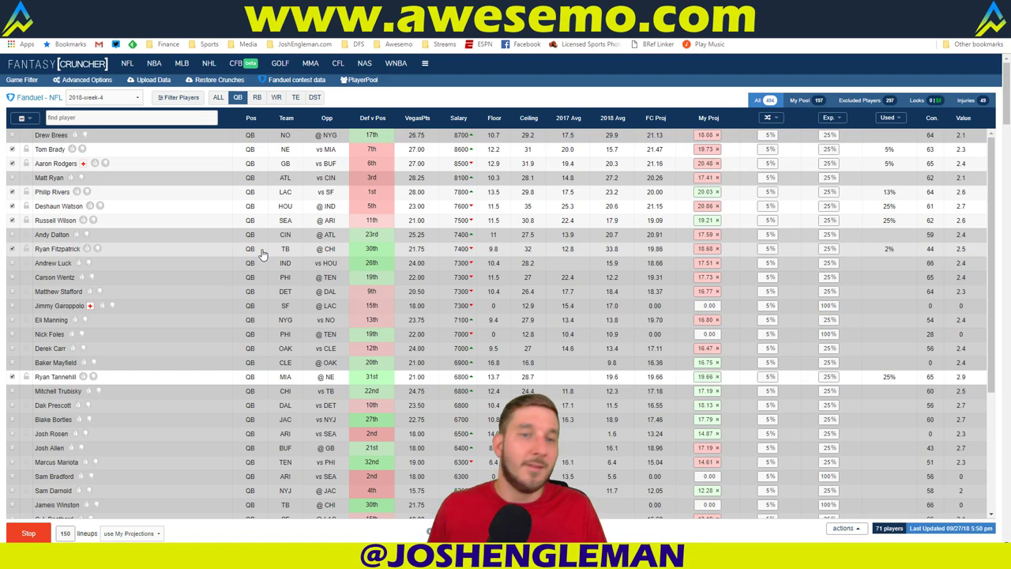
scroll(316, 355, "down", 3)
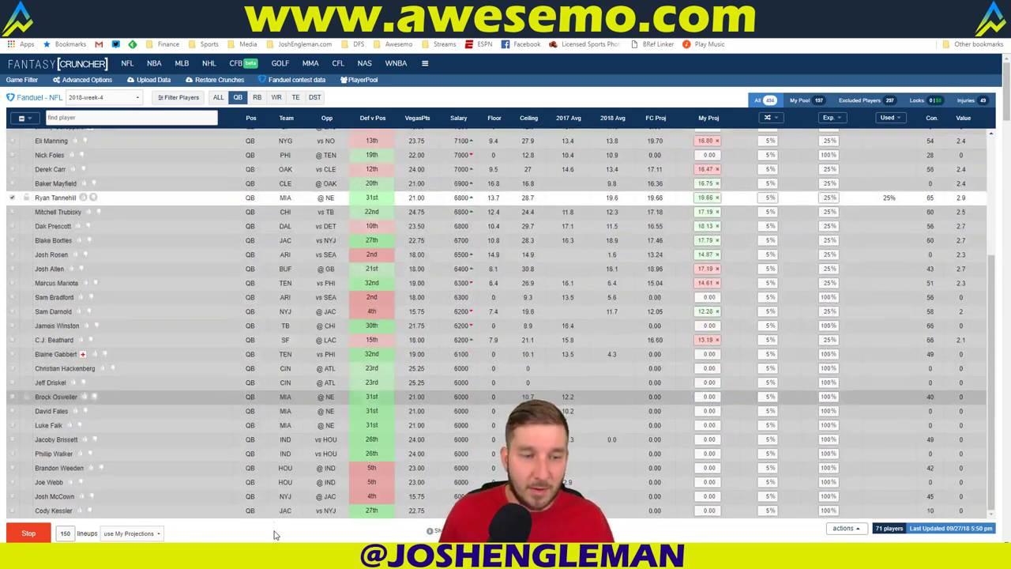
scroll(274, 535, "down", 5)
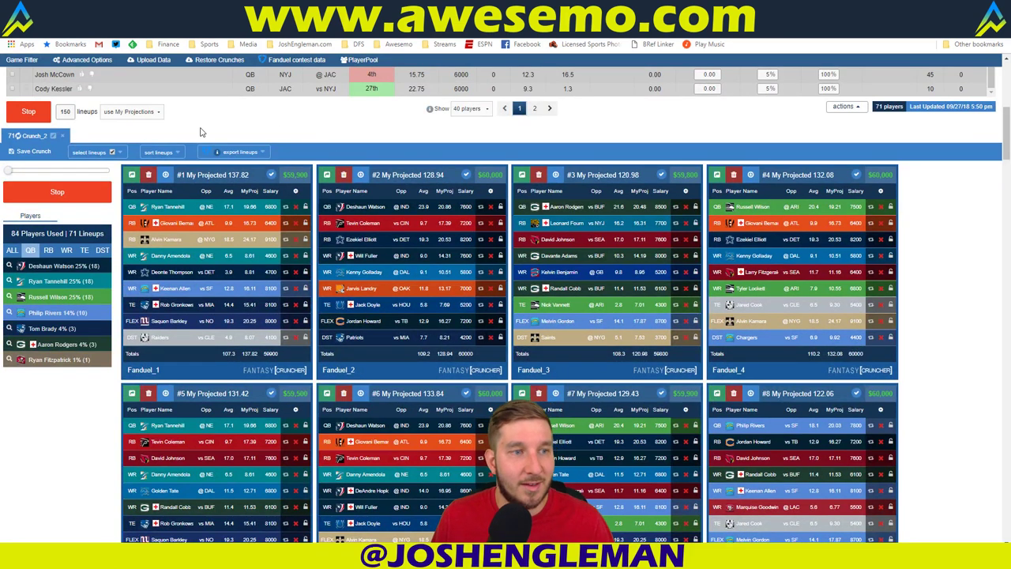
- Switch to the Excel FanDuel overview and examine the jOwn% and xOwn% columns for the quarterbacks and the jOwn% column for the games
key("alt+Tab")
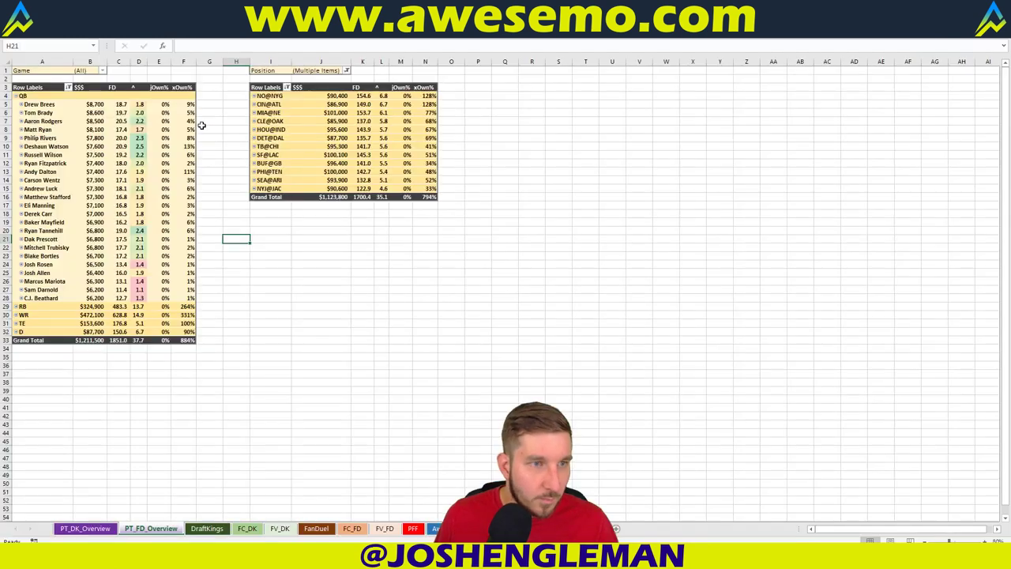
left_click_drag(163, 105, 166, 292)
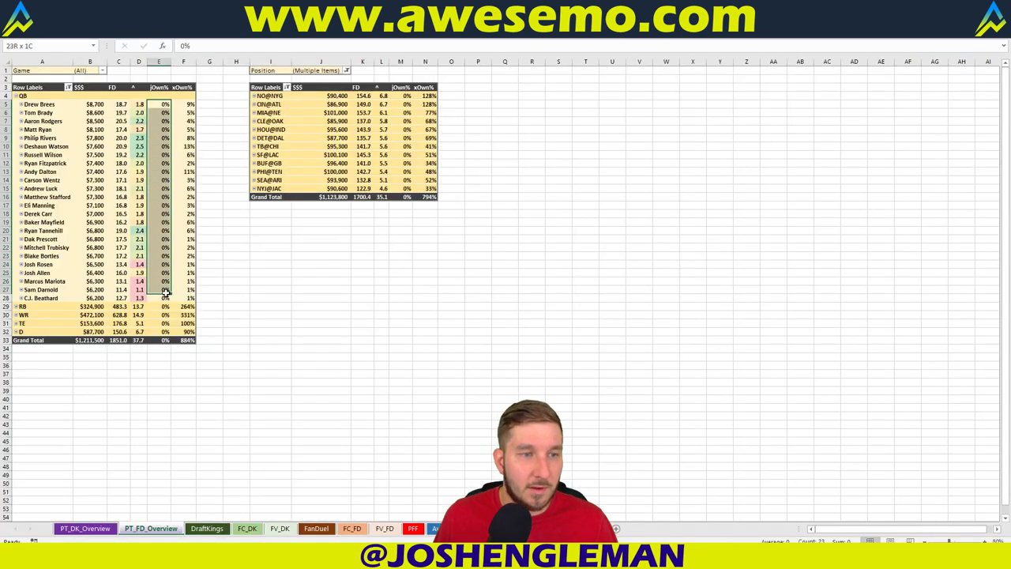
left_click(184, 121)
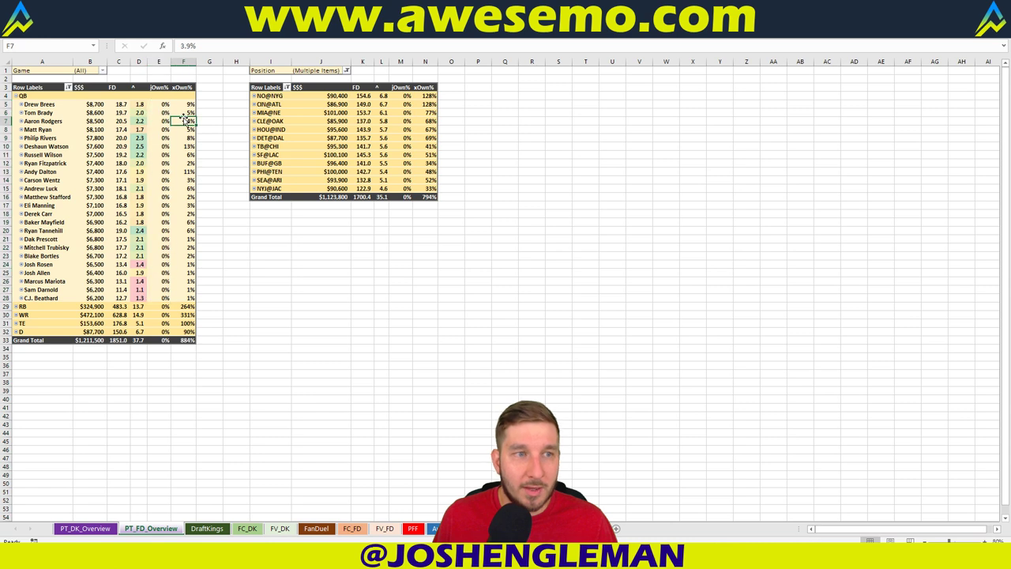
left_click(183, 105)
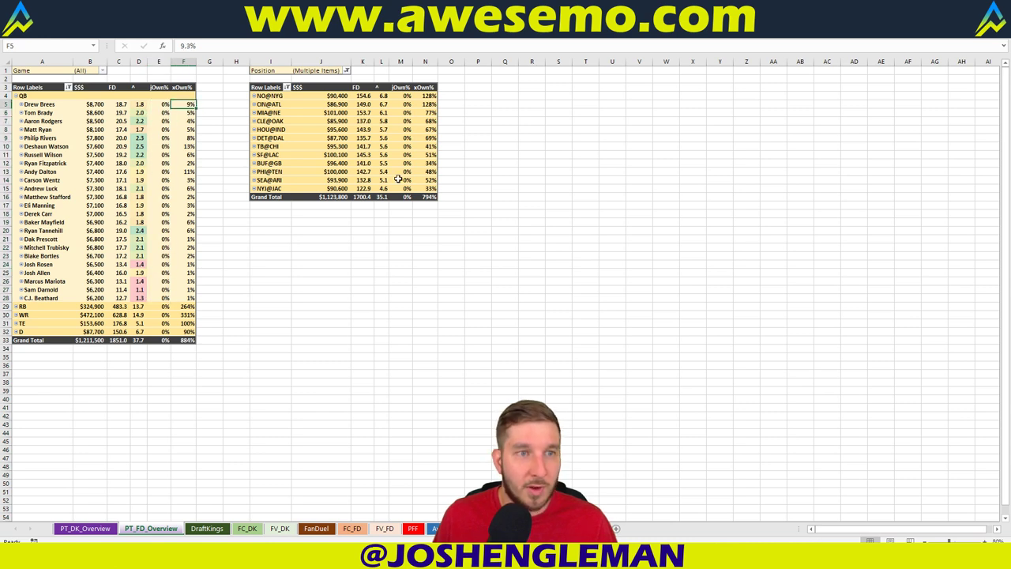
left_click_drag(403, 96, 401, 187)
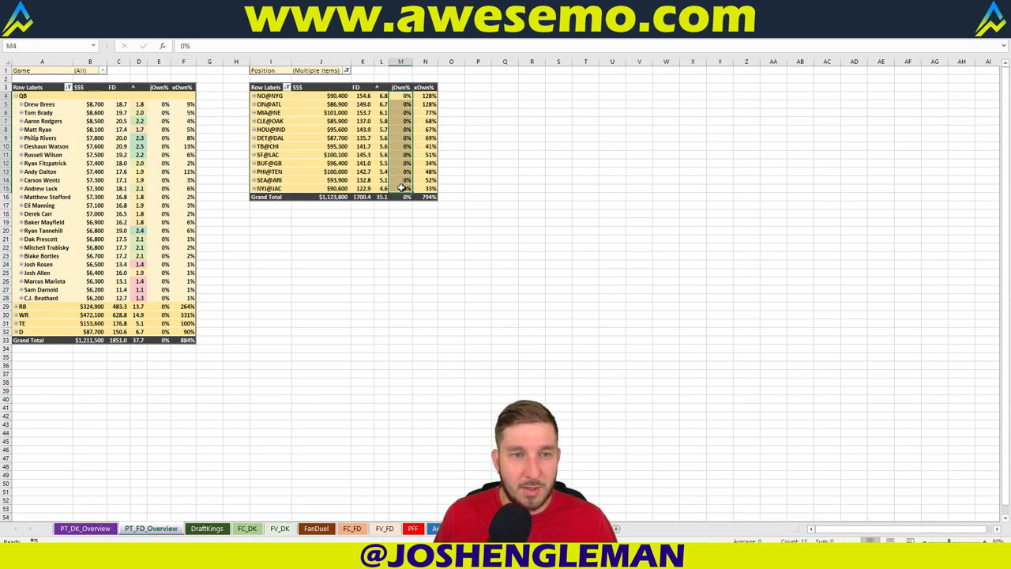
- Compare the jOwn% and xOwn% figures of the NO@NYG, CIN@ATL and MIA@NE games
left_click(407, 123)
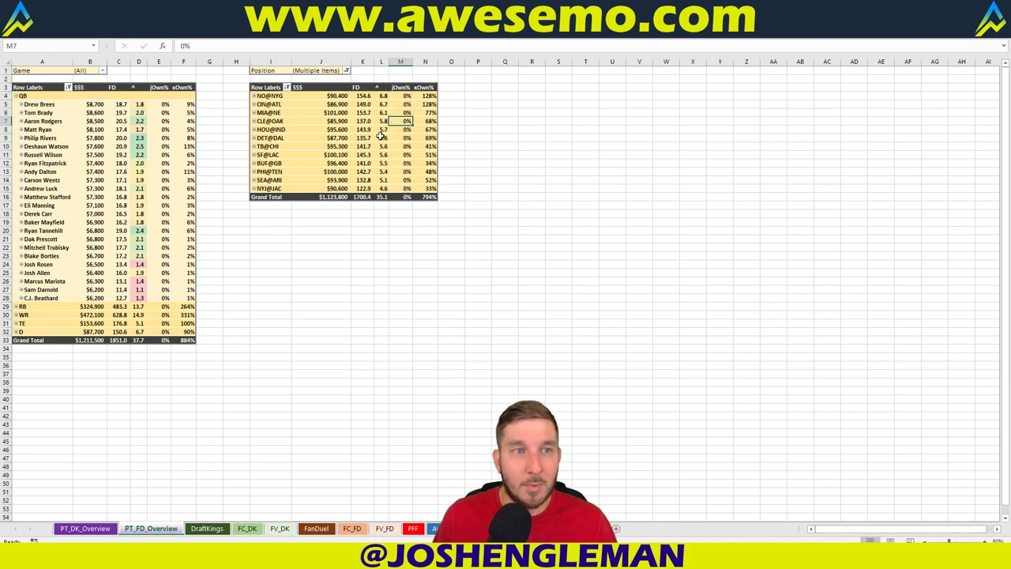
left_click_drag(406, 96, 407, 105)
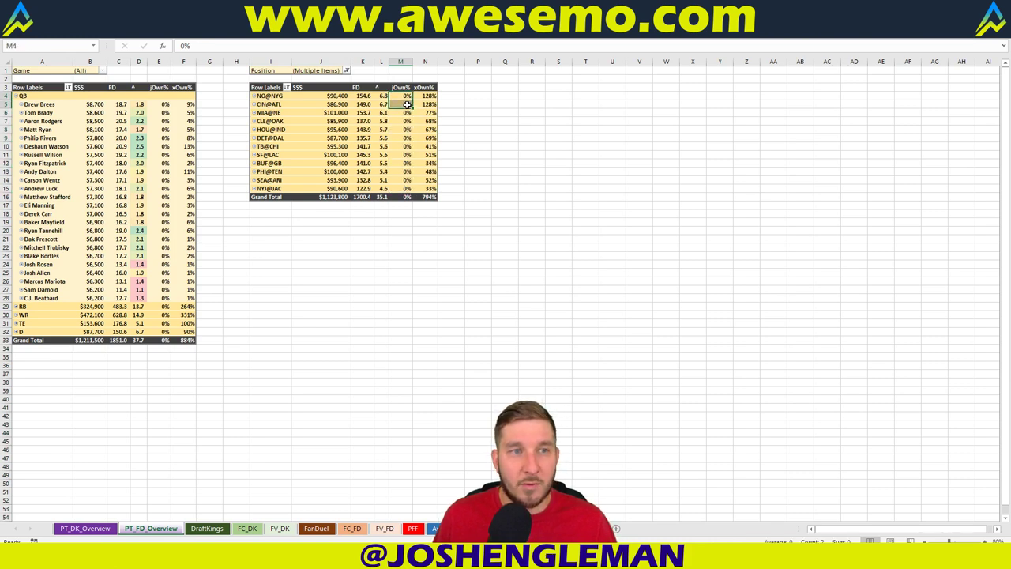
left_click(274, 105)
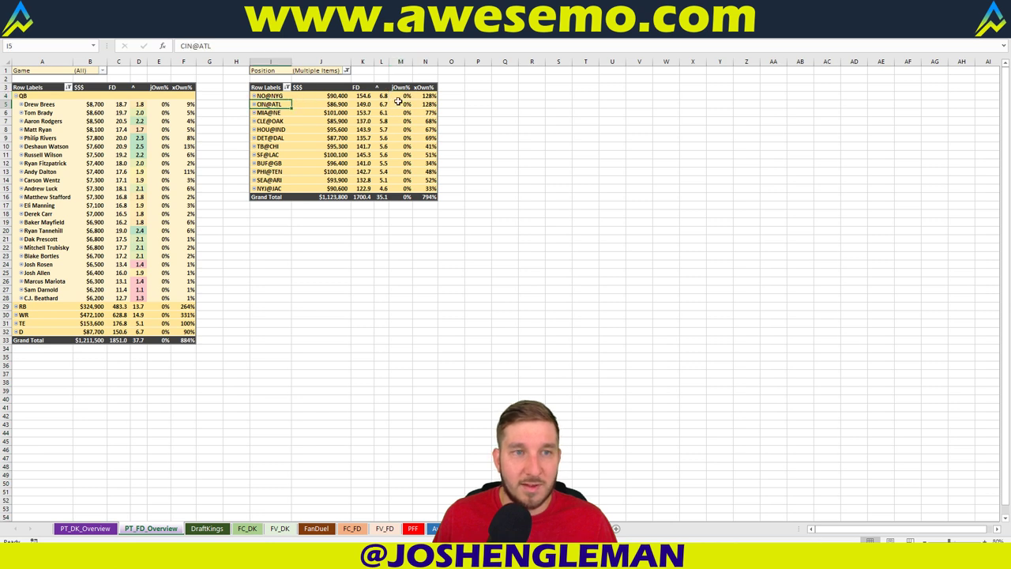
left_click_drag(403, 96, 405, 104)
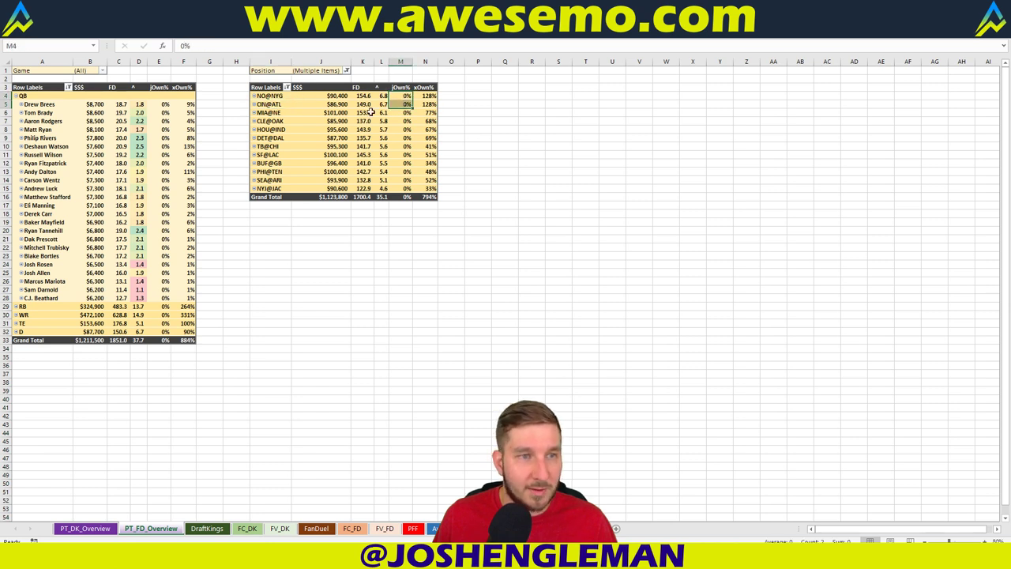
left_click(272, 113)
left_click(430, 113)
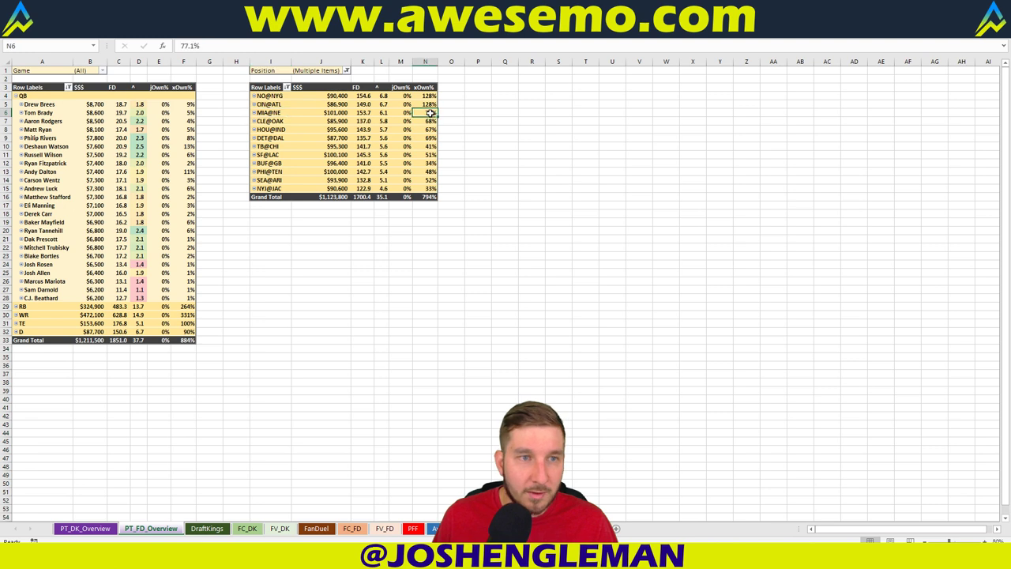
mouse_move(430, 113)
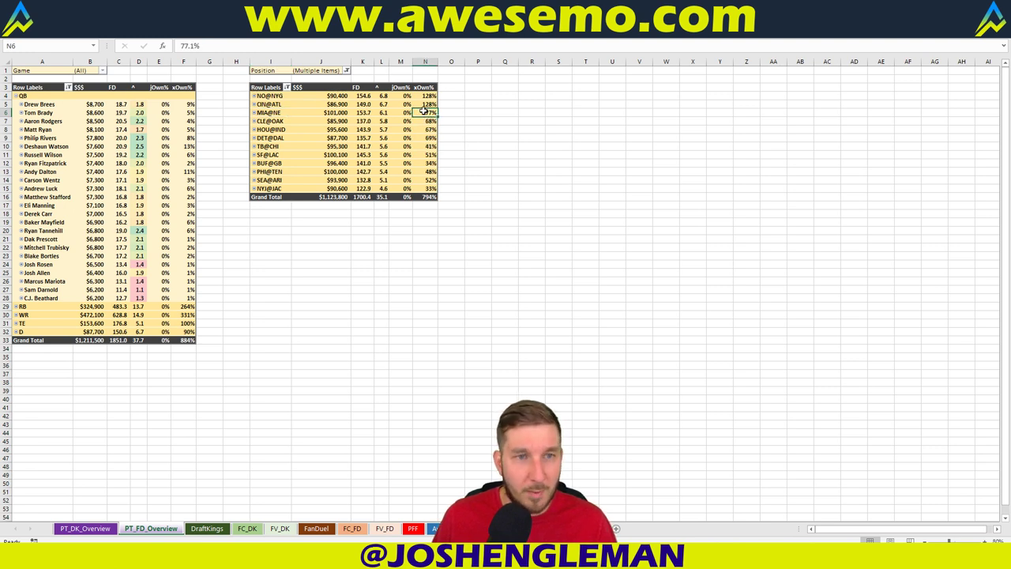
- Check the expected ownership of the HOU@IND game, opening and closing its team breakdown
left_click(283, 131)
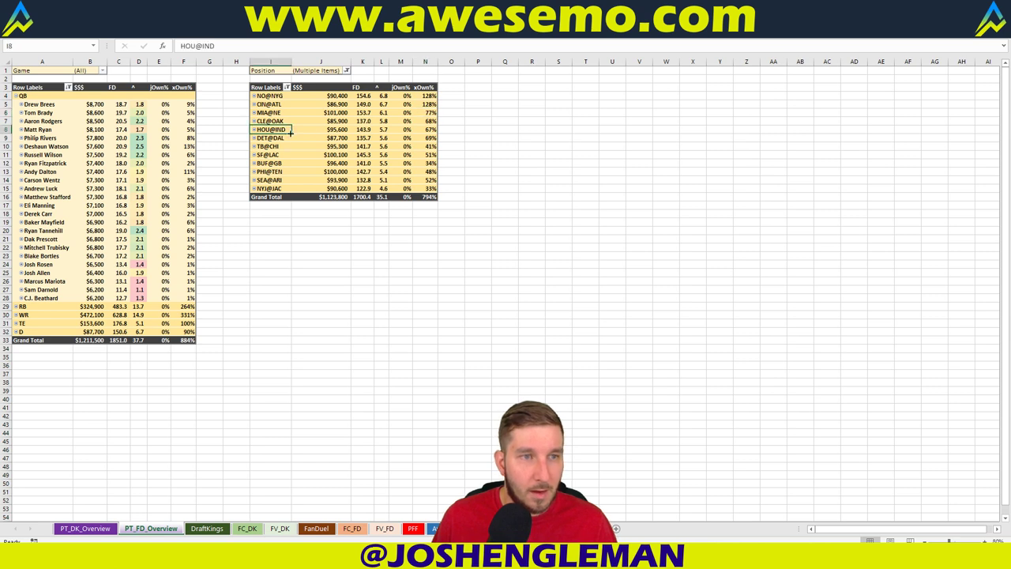
left_click(414, 132)
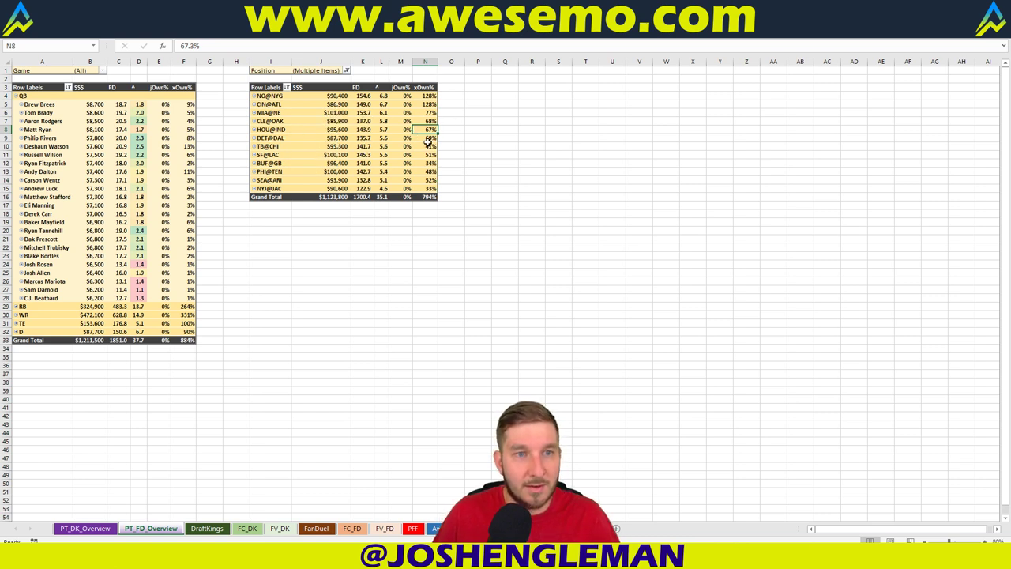
left_click(254, 129)
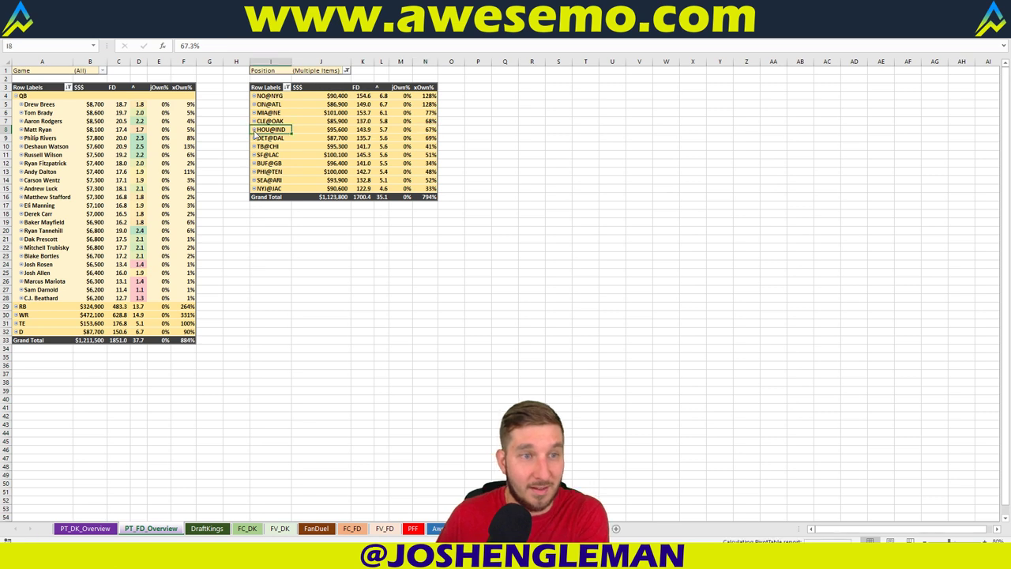
left_click(255, 134)
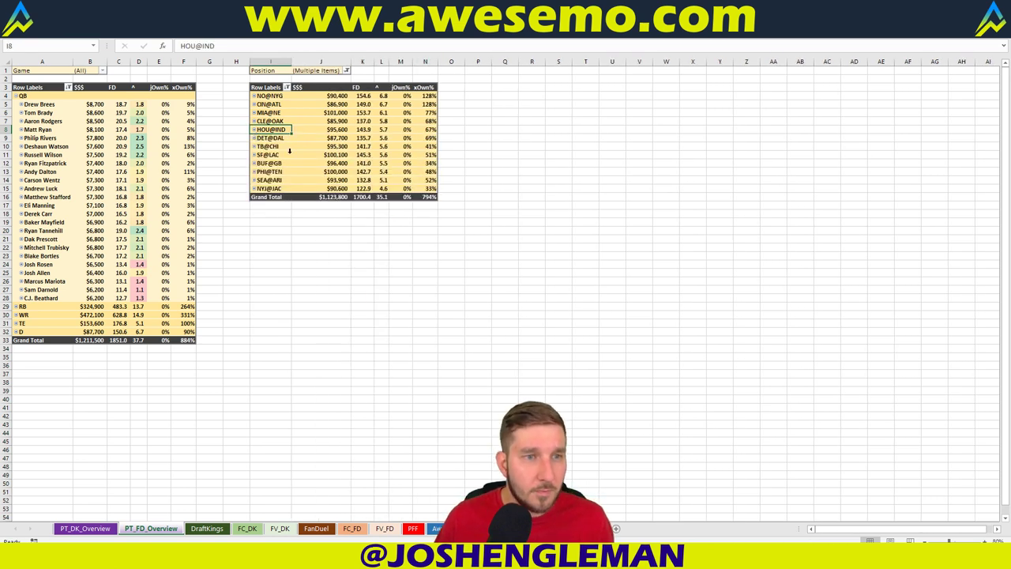
- Expand the TB@CHI and BUF@GB games one at a time to examine their players' xOwn%, collapsing each again
left_click(254, 147)
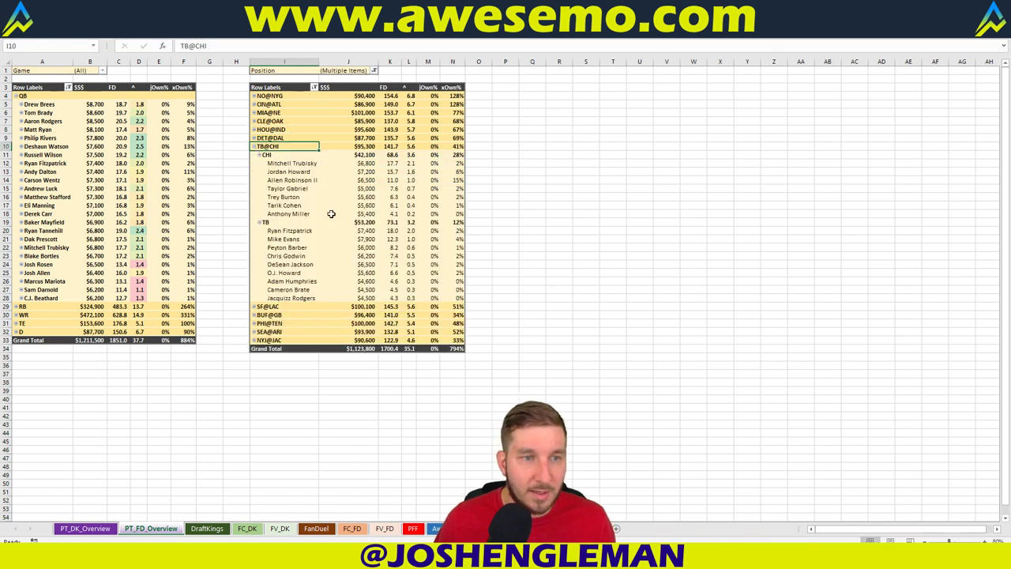
left_click(254, 146)
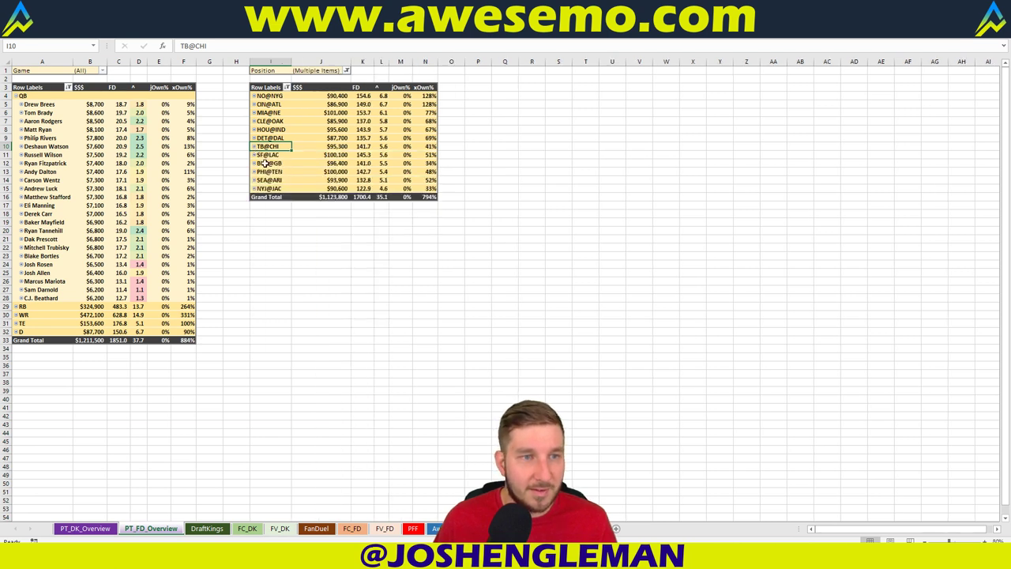
left_click(253, 163)
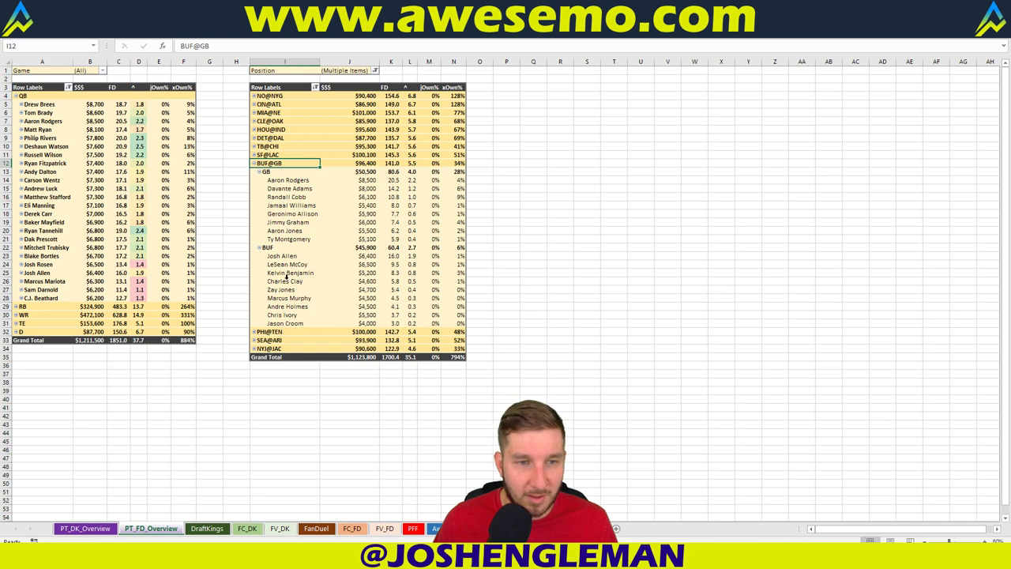
left_click(254, 162)
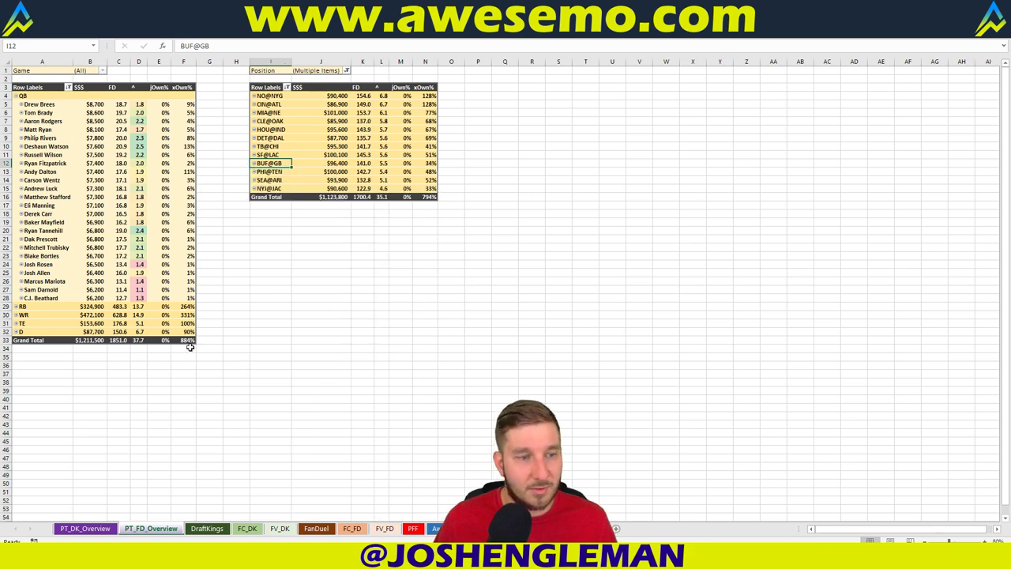
- Check the lineup calculation's progress in FantasyCruncher and examine the SEA@ARI players' xOwn% in Excel, including Larry Fitzgerald's, with that game collapsed again
key("alt+Tab")
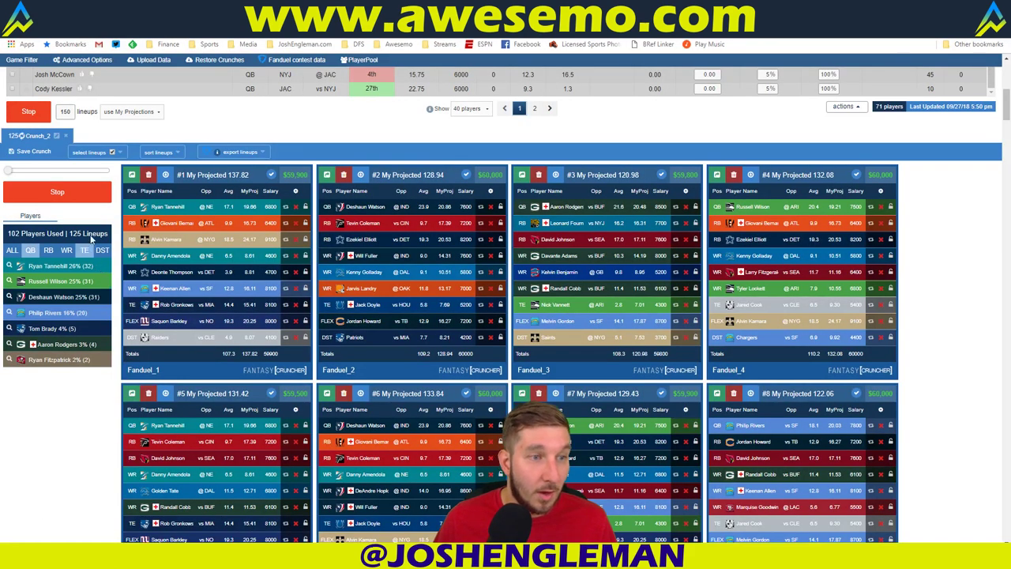
key("alt+Tab")
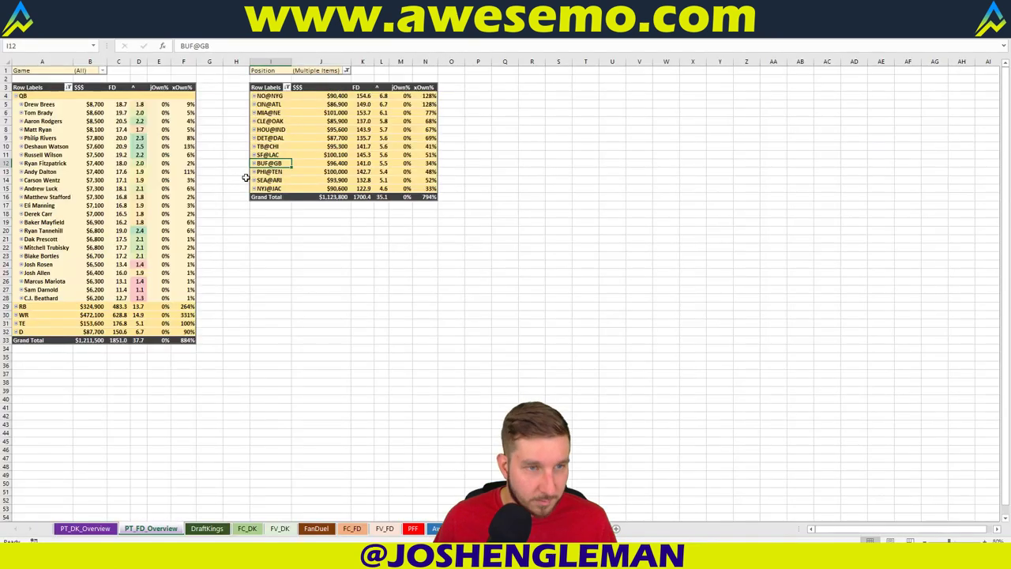
left_click(254, 180)
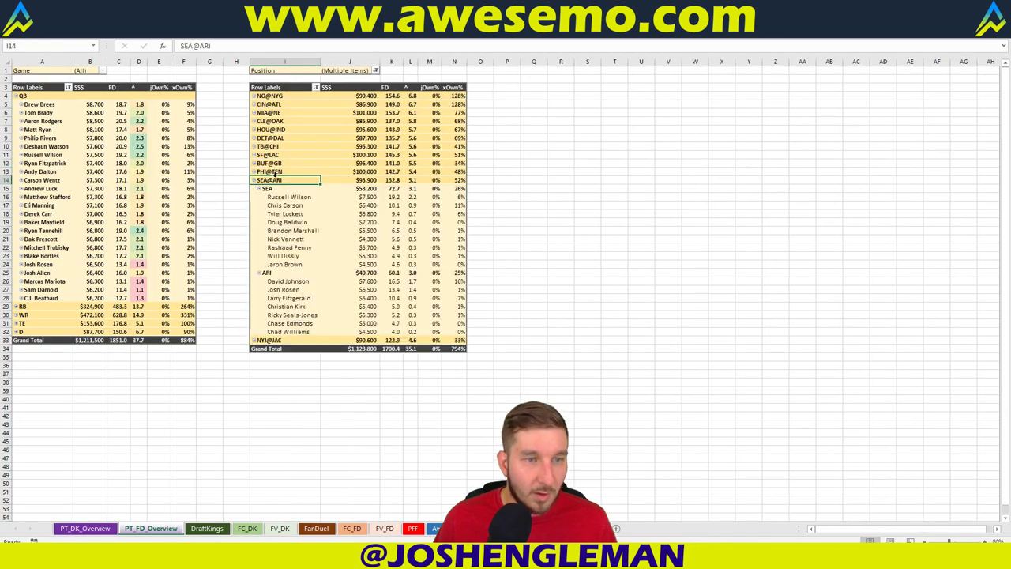
left_click(459, 300)
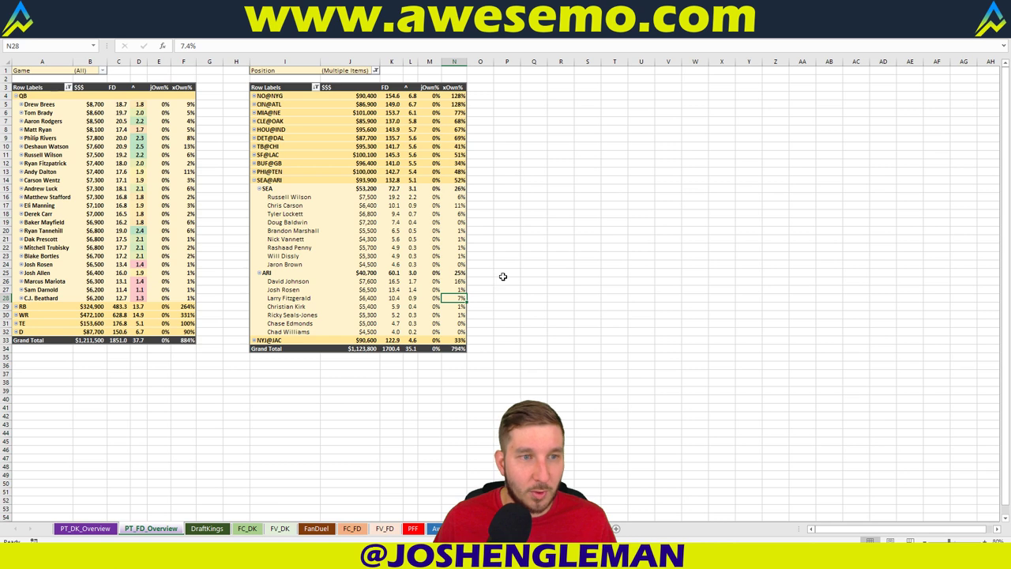
left_click(253, 180)
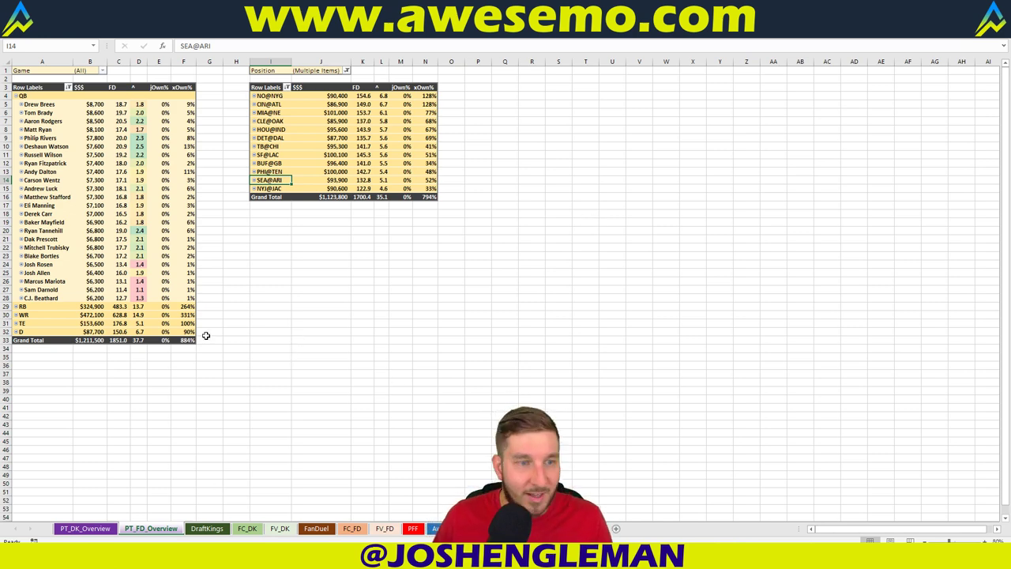
key("alt+Tab")
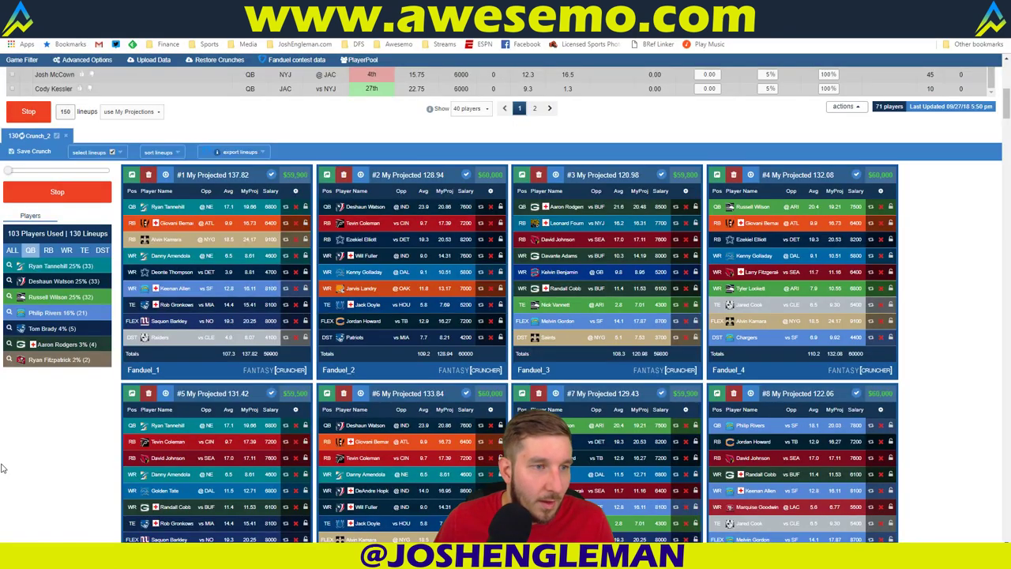
key("alt+Tab")
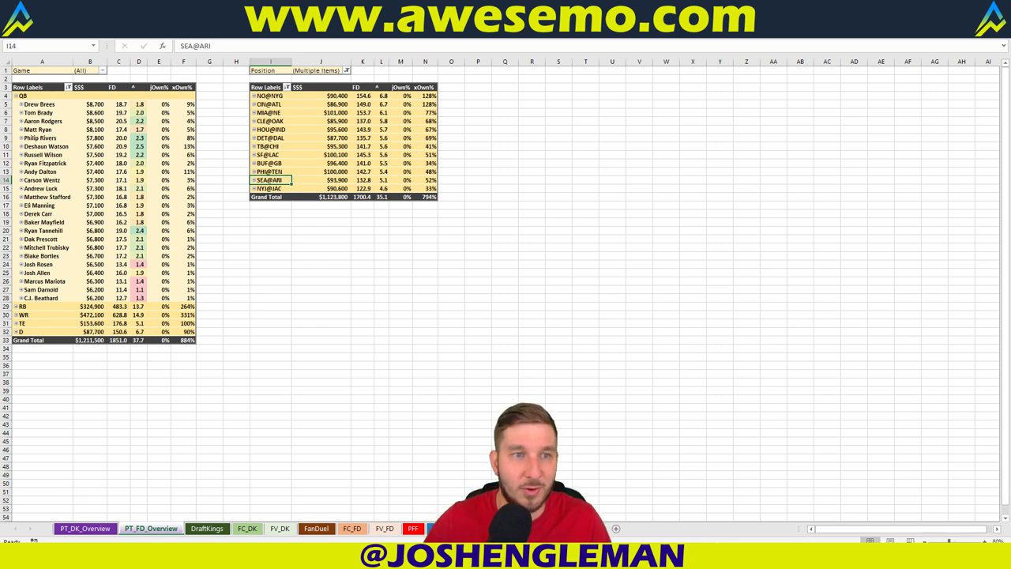
left_click(548, 139)
left_click(522, 139)
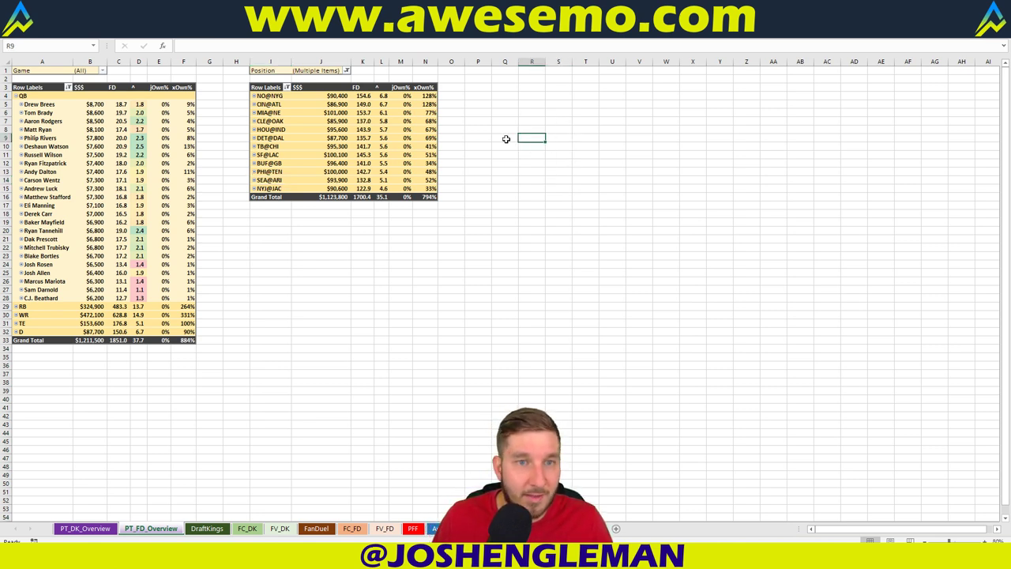
left_click(506, 139)
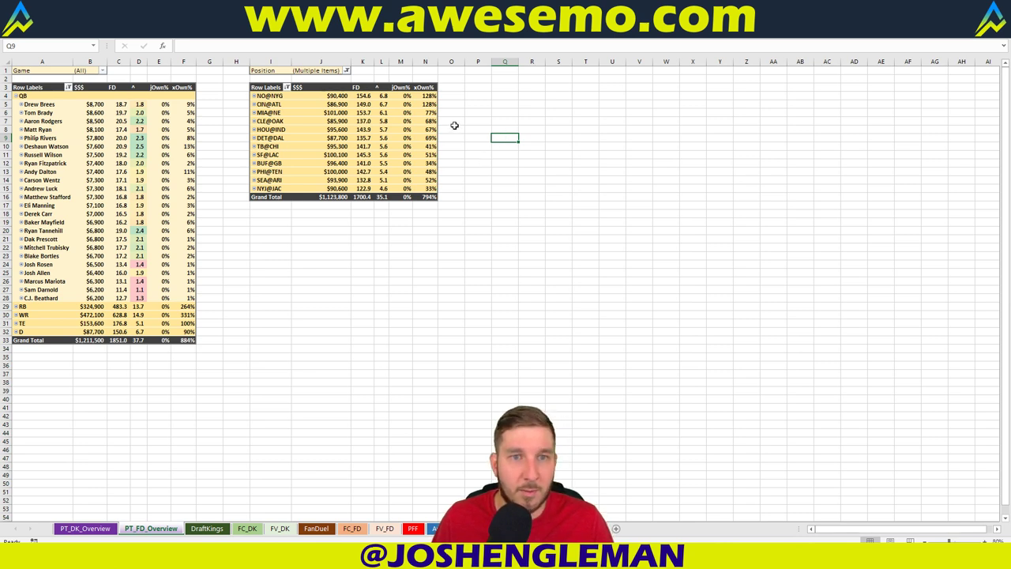
left_click(482, 129)
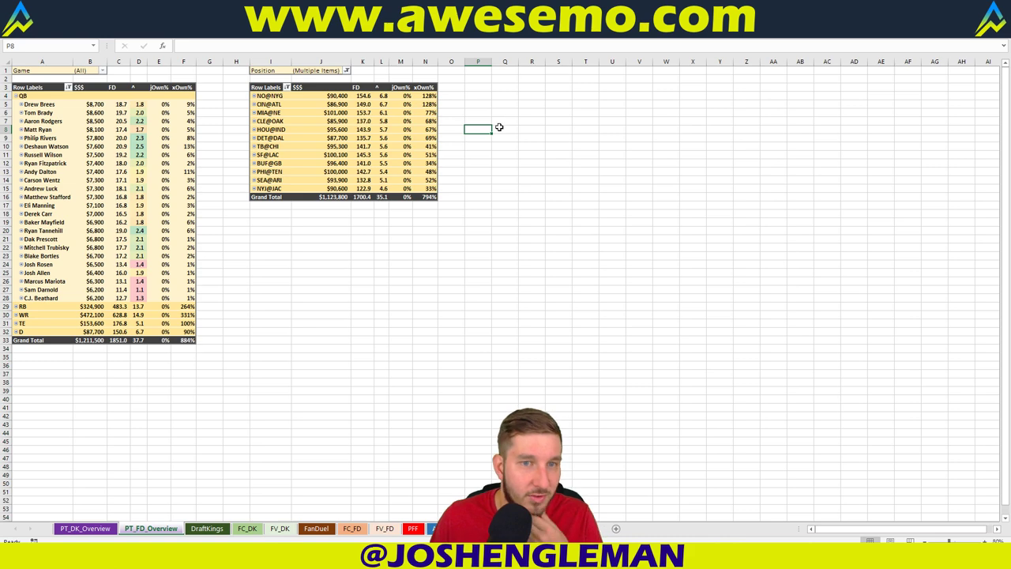
left_click(324, 163)
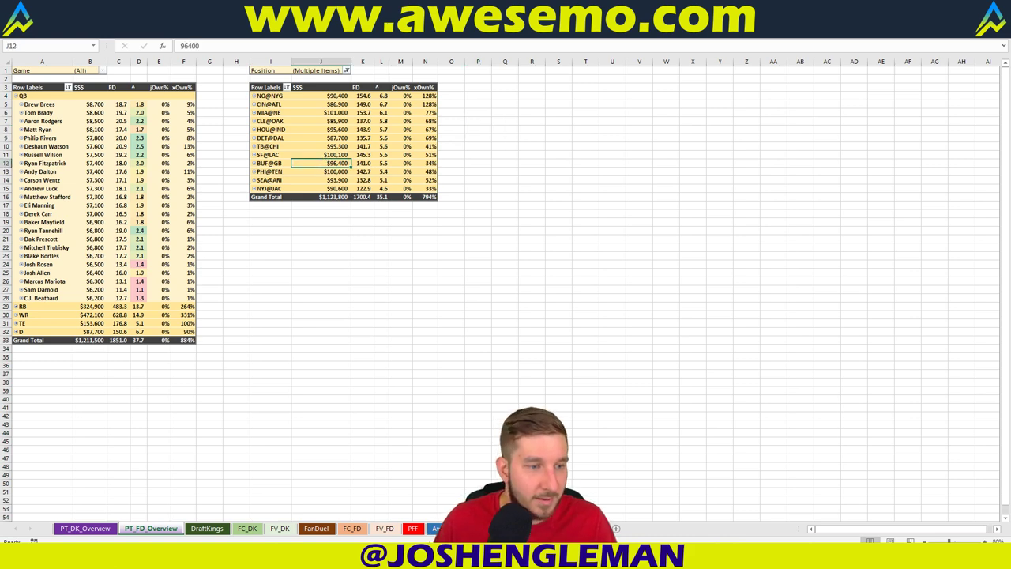
- Switch to FantasyCruncher and review the player combinations, projections and salaries in the generated FanDuel lineups, returning to the first lineups
key("alt+Tab")
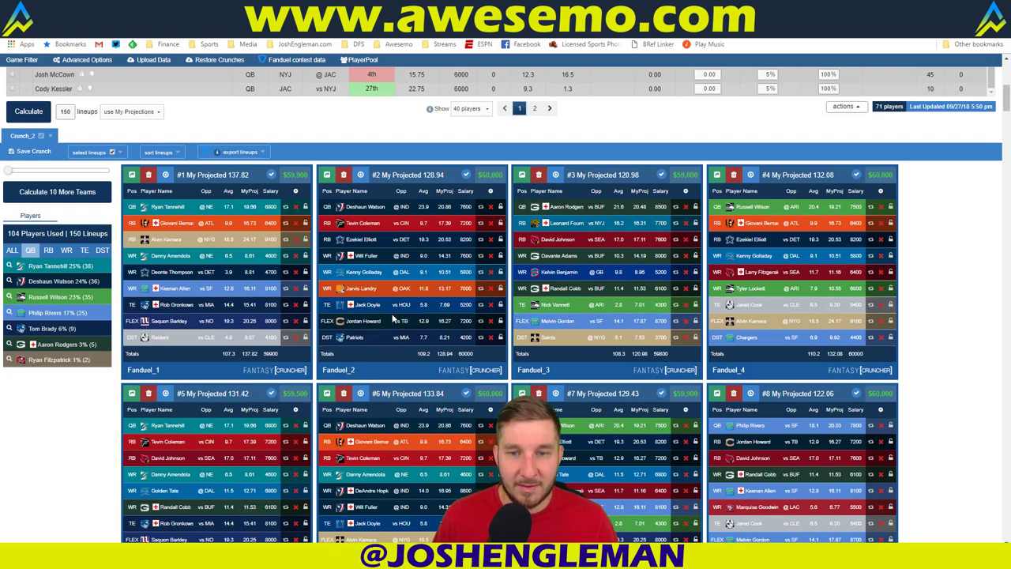
scroll(393, 319, "down", 1)
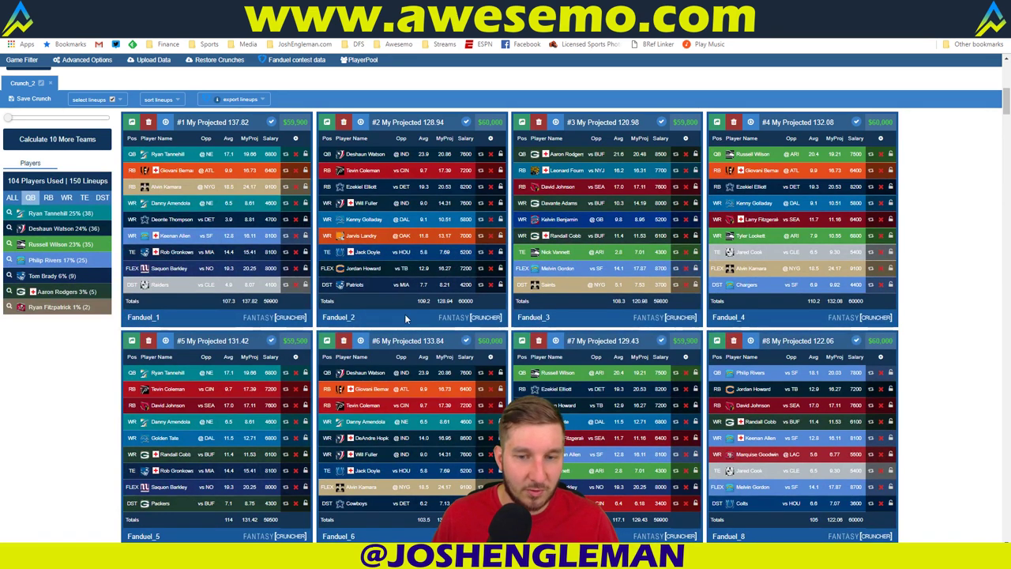
scroll(447, 330, "down", 4)
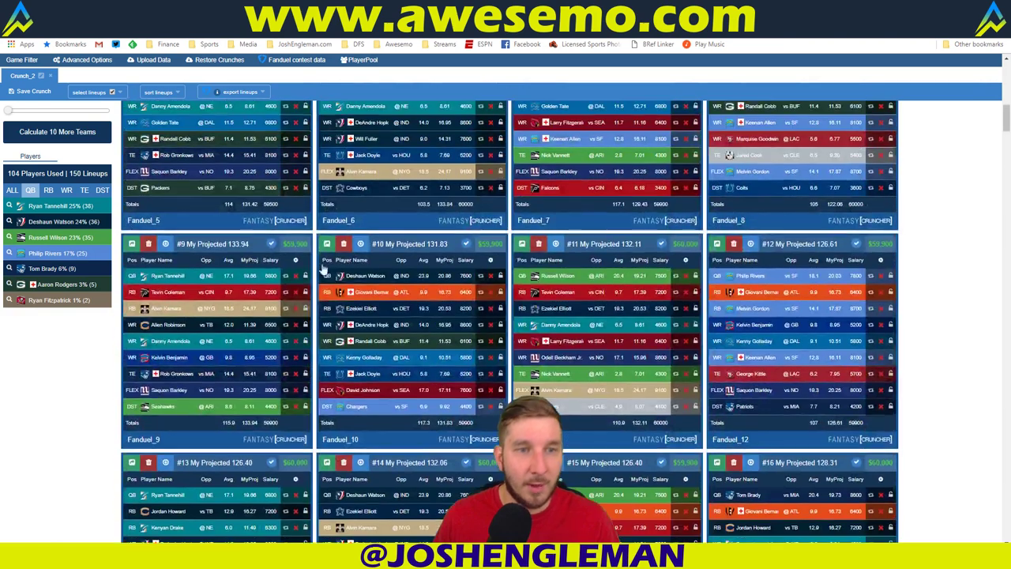
scroll(397, 173, "up", 1)
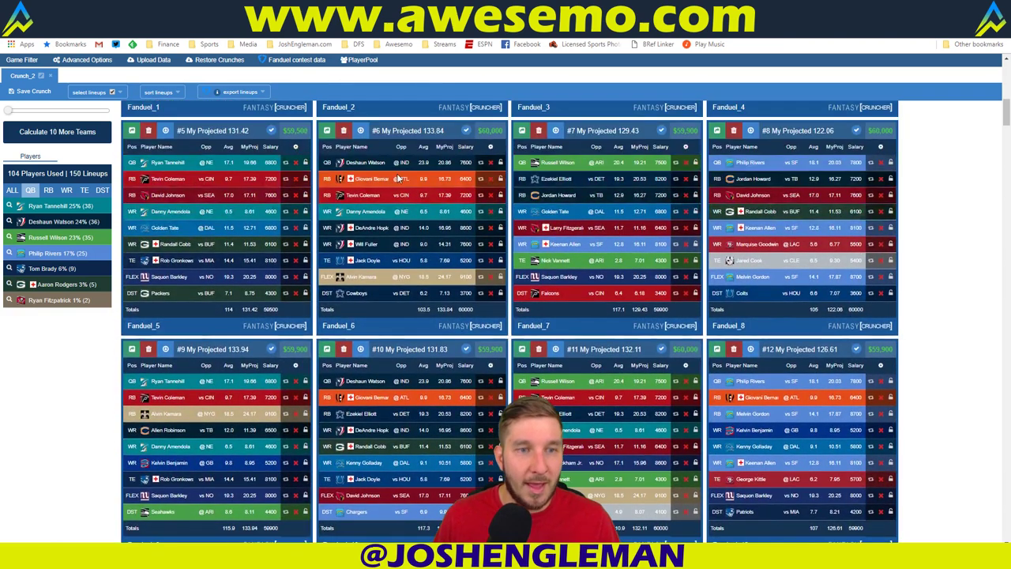
scroll(399, 178, "up", 2)
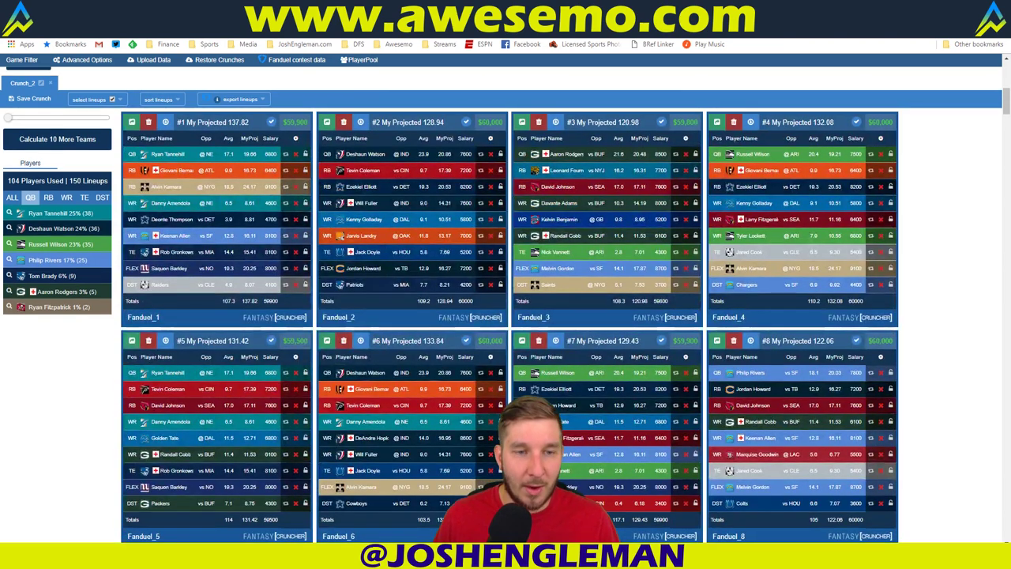
scroll(423, 318, "down", 8)
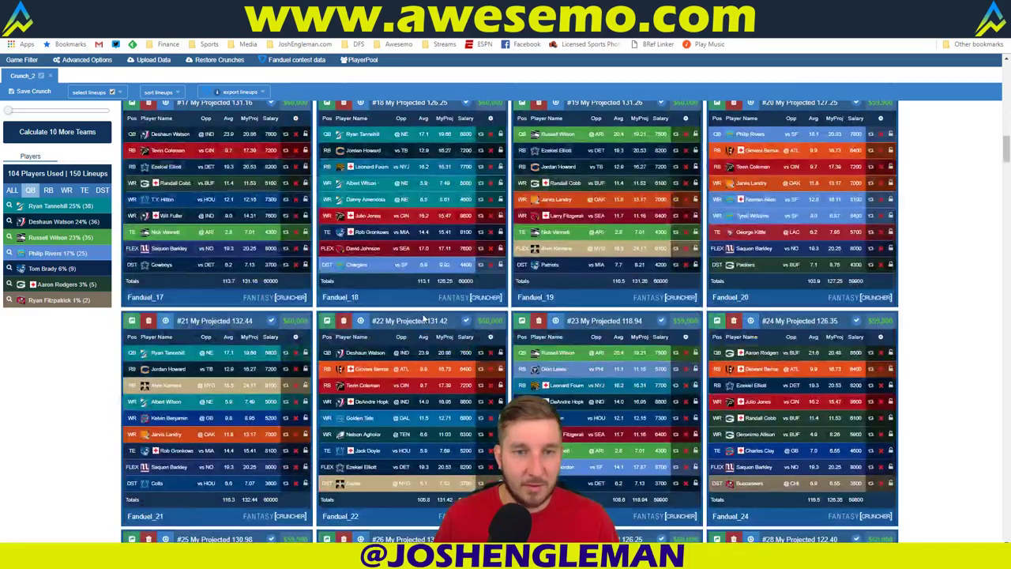
scroll(424, 288, "down", 1)
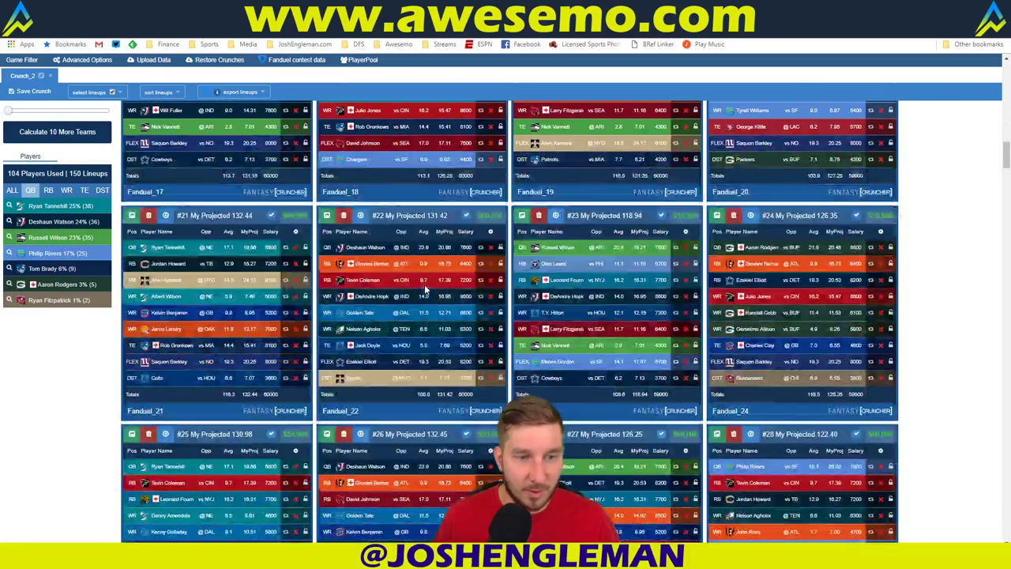
scroll(424, 284, "down", 2)
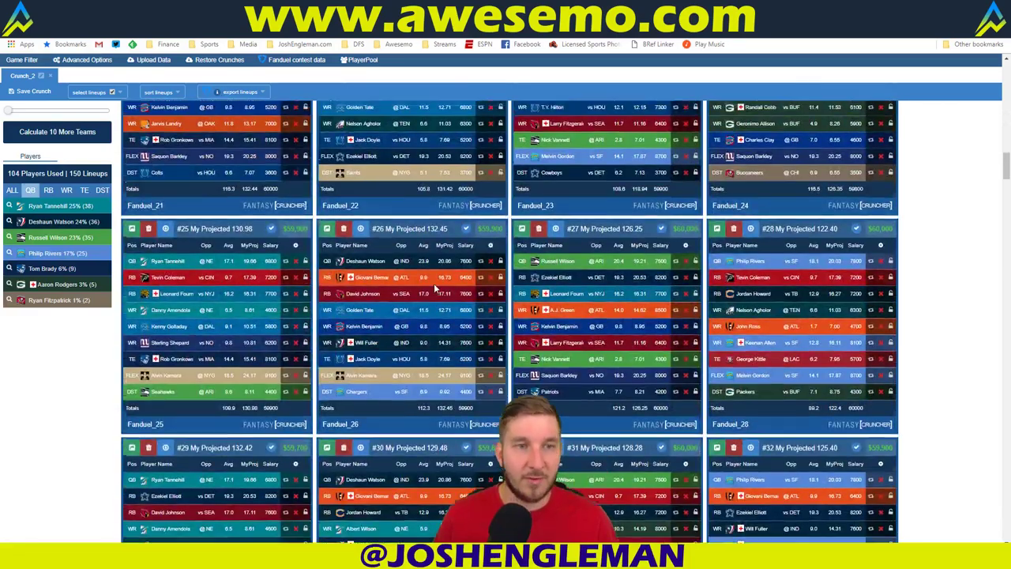
scroll(434, 283, "up", 12)
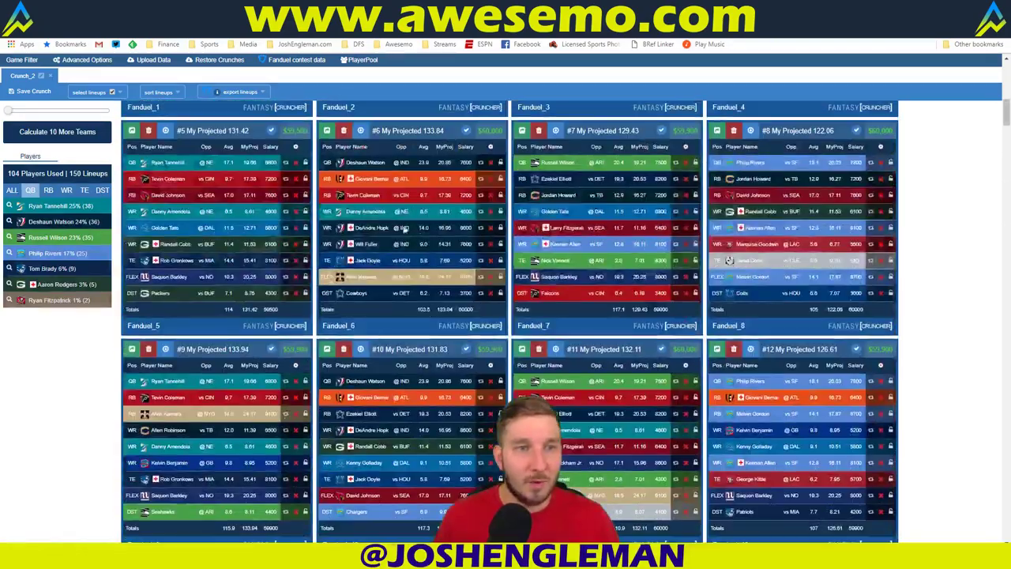
scroll(412, 207, "up", 3)
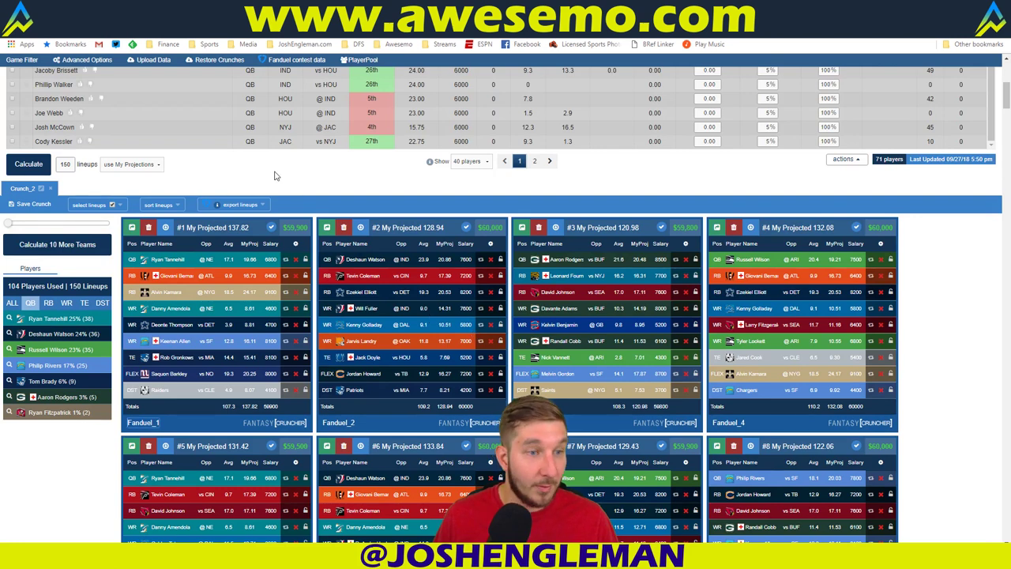
- Export the lineups for the 09/30 1:00 pm Sun-Mon slate as FD Crunch.csv in the NFL folder, replacing the existing file
left_click(251, 206)
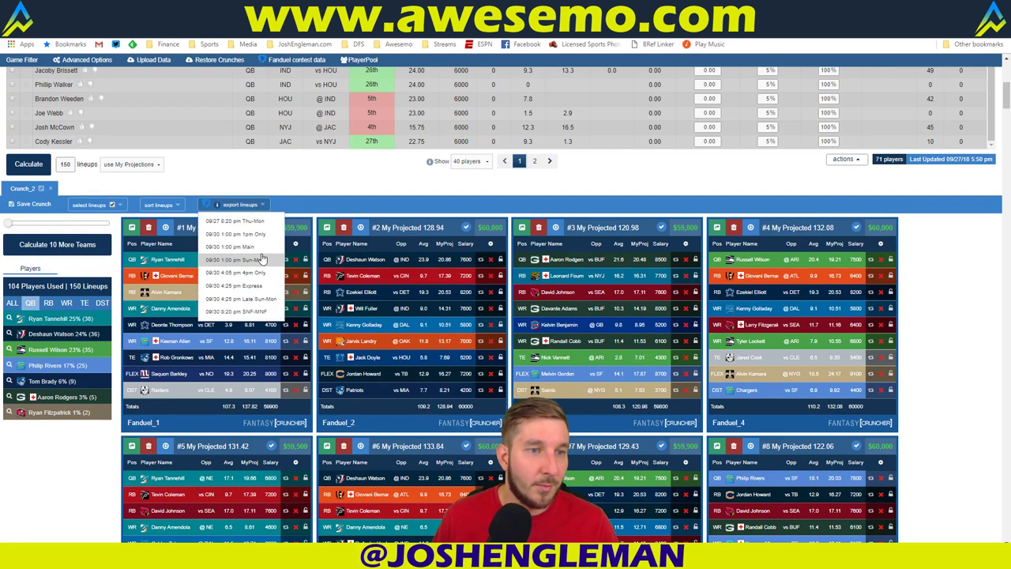
left_click(262, 259)
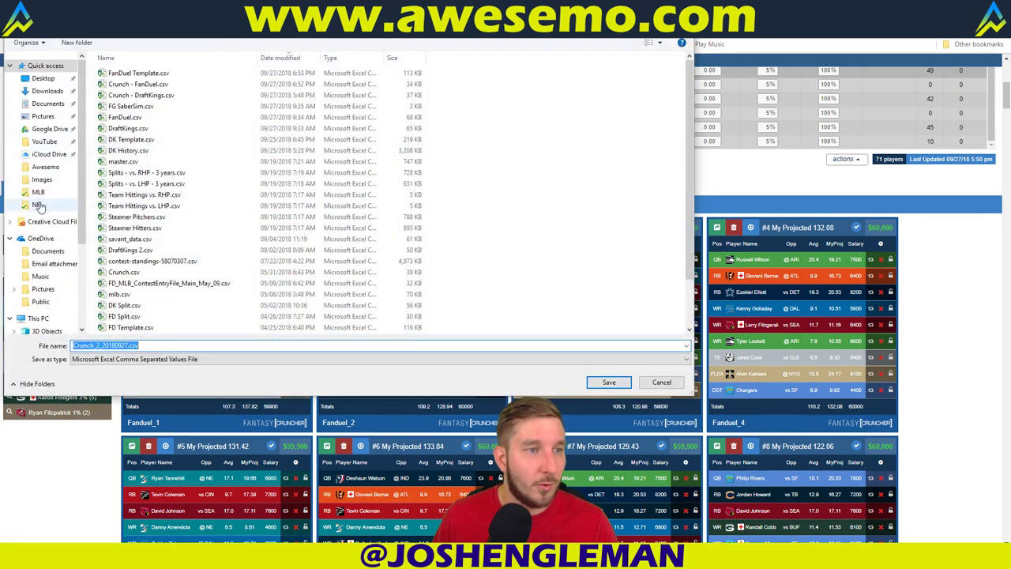
left_click(38, 205)
left_click(149, 74)
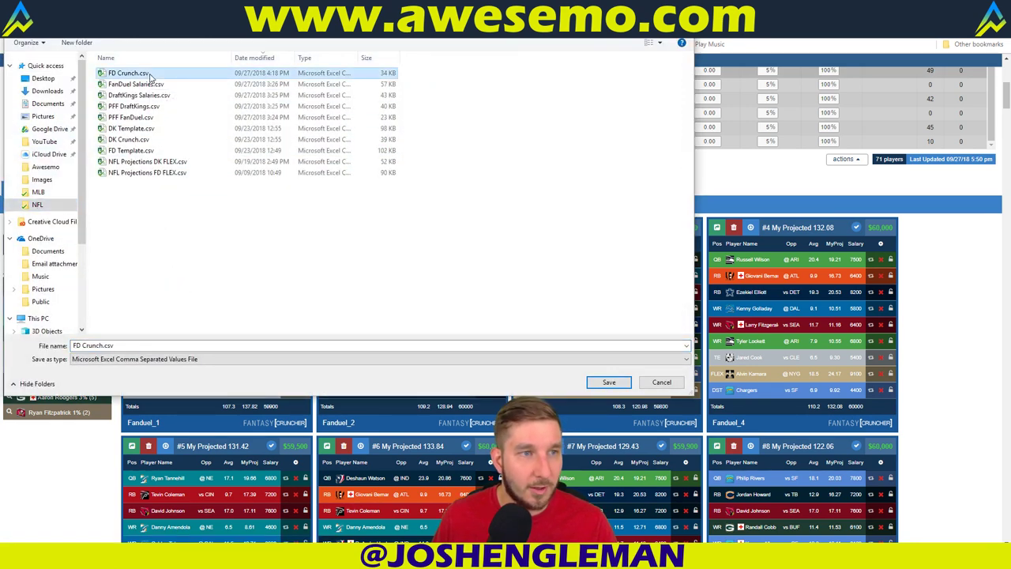
left_click(609, 383)
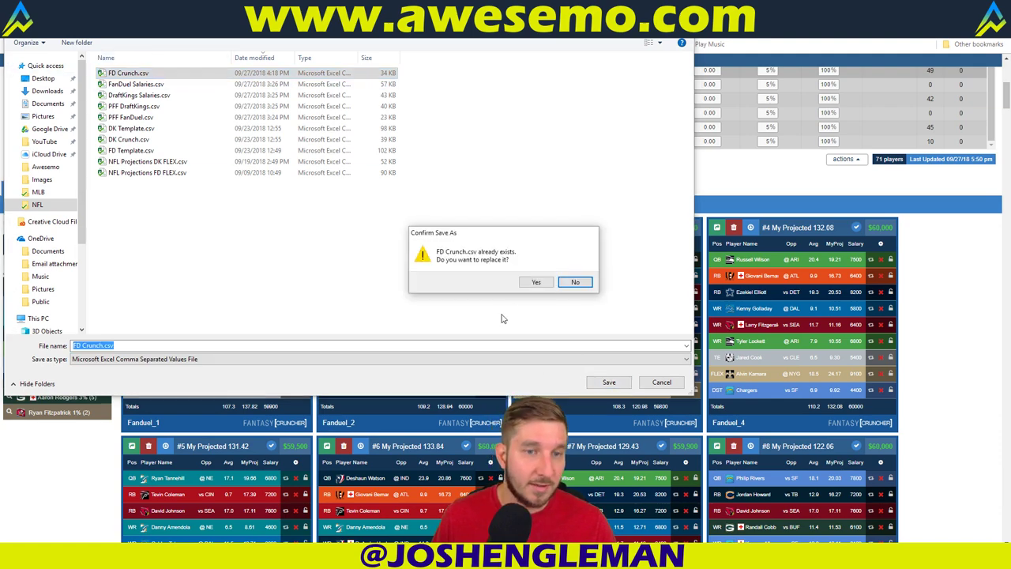
left_click(535, 282)
- Switch to Excel and refresh the lineup table on the FC_FD sheet
key("alt+Tab")
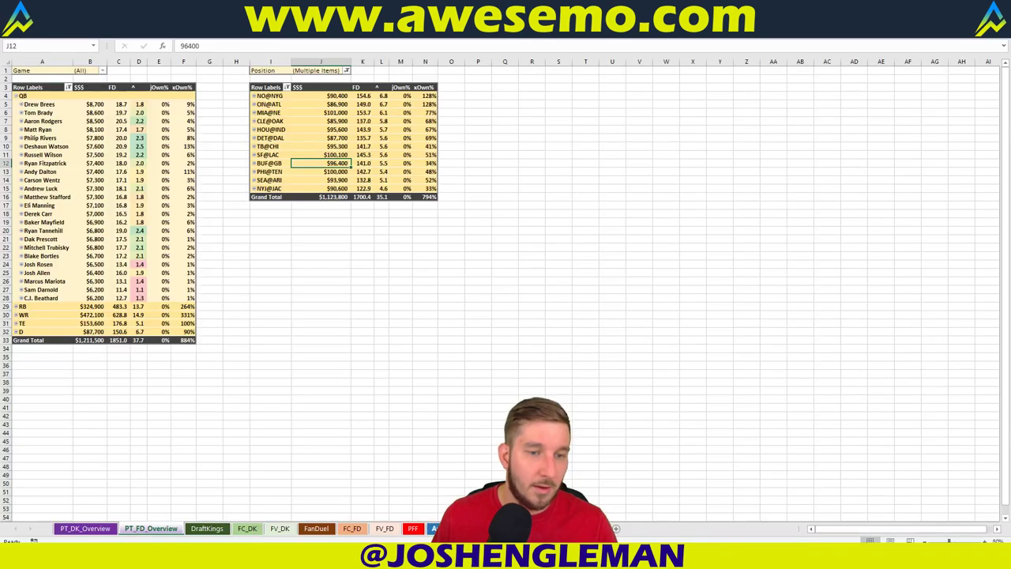
left_click(384, 529)
left_click(357, 528)
right_click(171, 188)
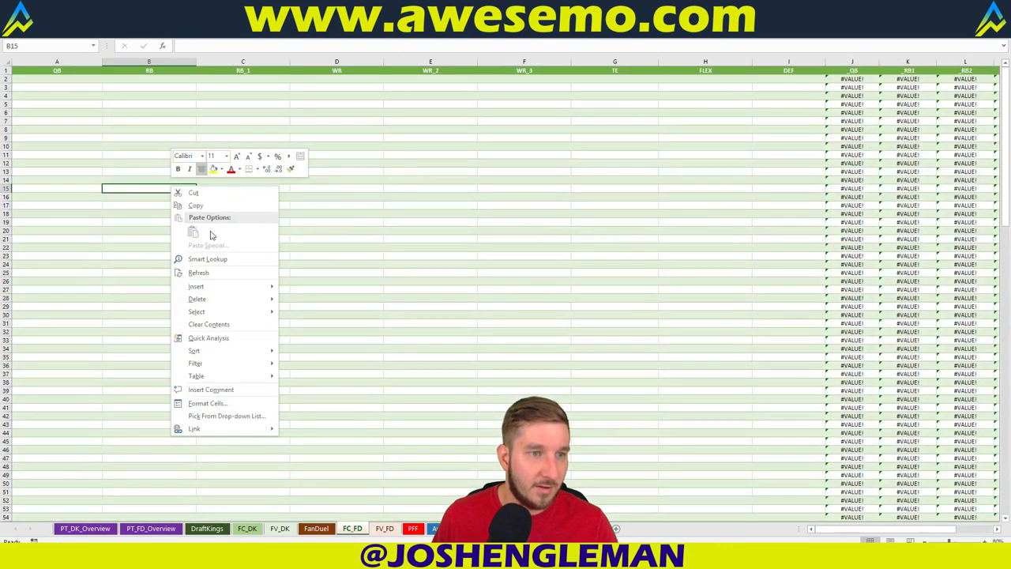
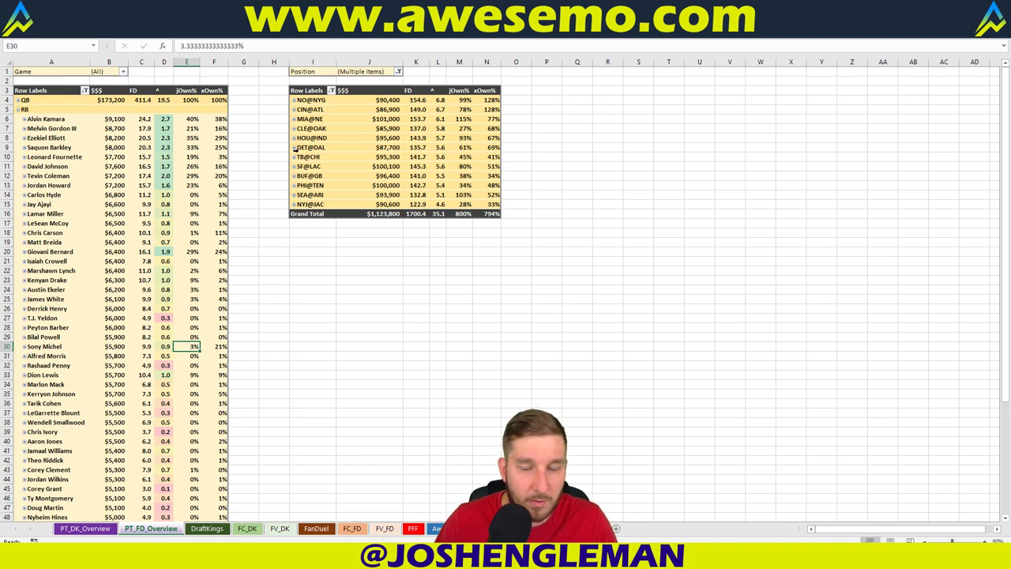
- Check Leonard Fournette's xOwn% and jOwn% in the overview and set his MyOwn value to 12 on the FanDuel sheet
left_click(215, 157)
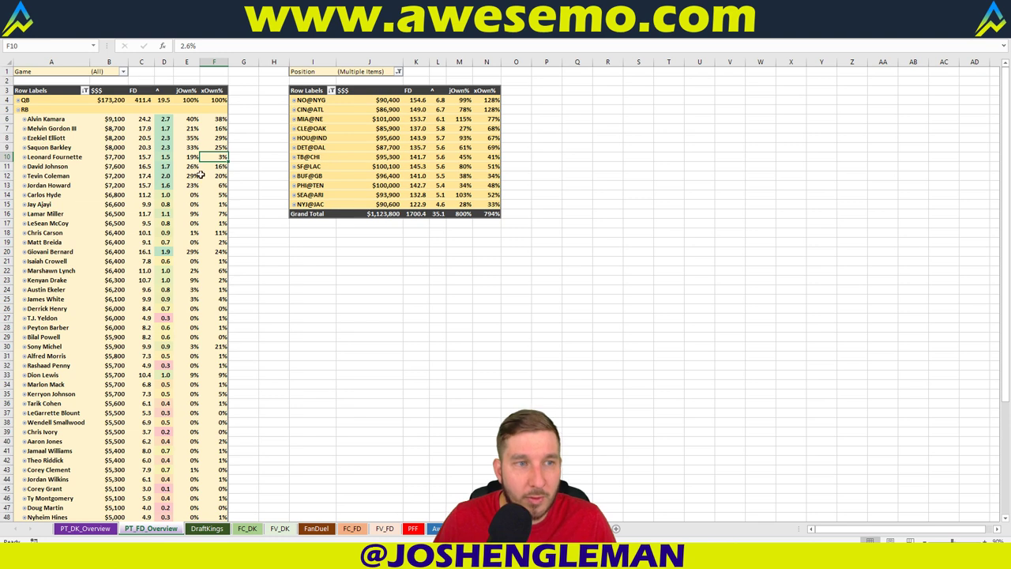
left_click(199, 158)
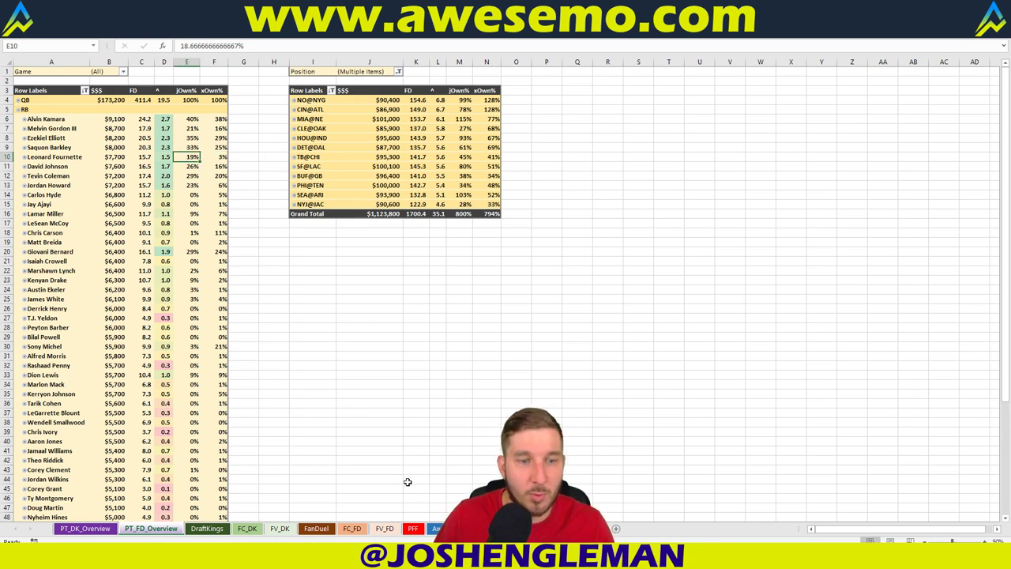
left_click(316, 528)
left_click(577, 231)
scroll(577, 234, "up", 20)
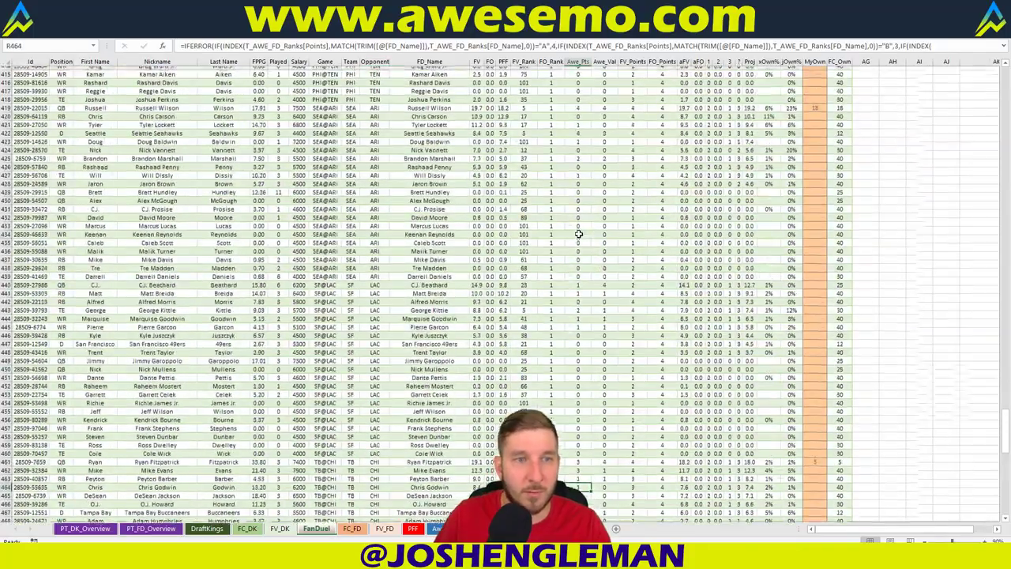
scroll(678, 224, "up", 20)
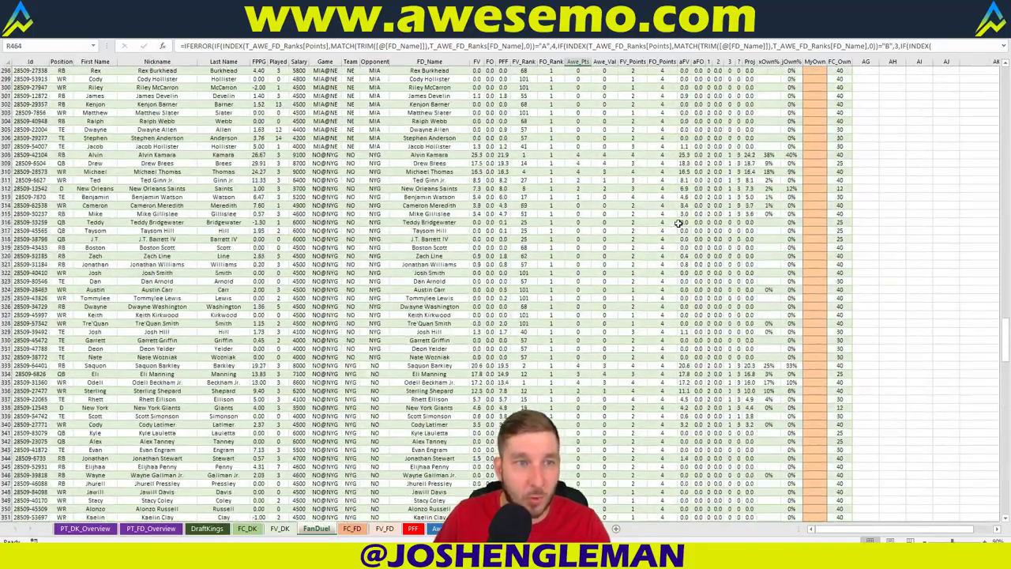
scroll(678, 223, "up", 17)
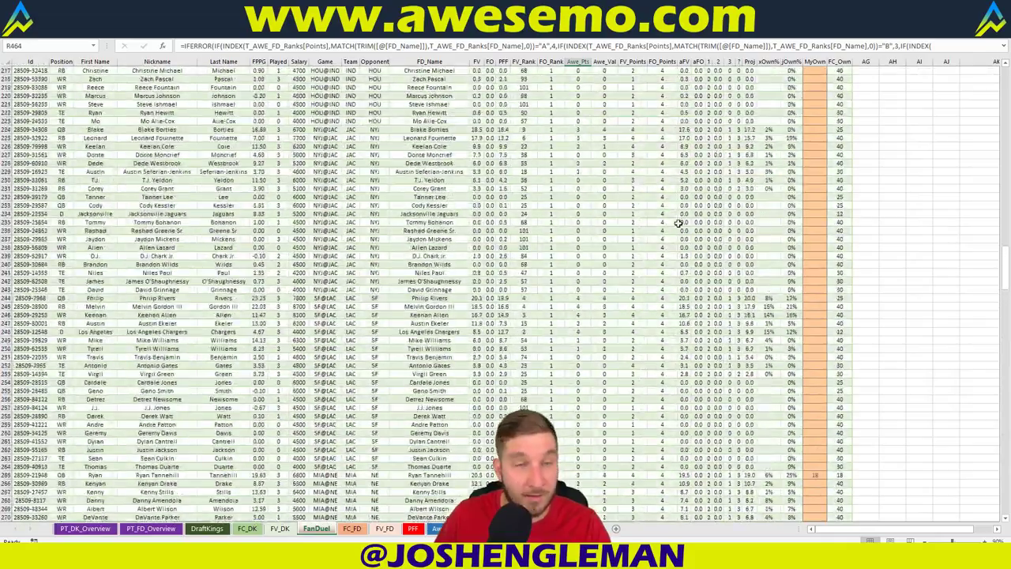
scroll(677, 224, "up", 13)
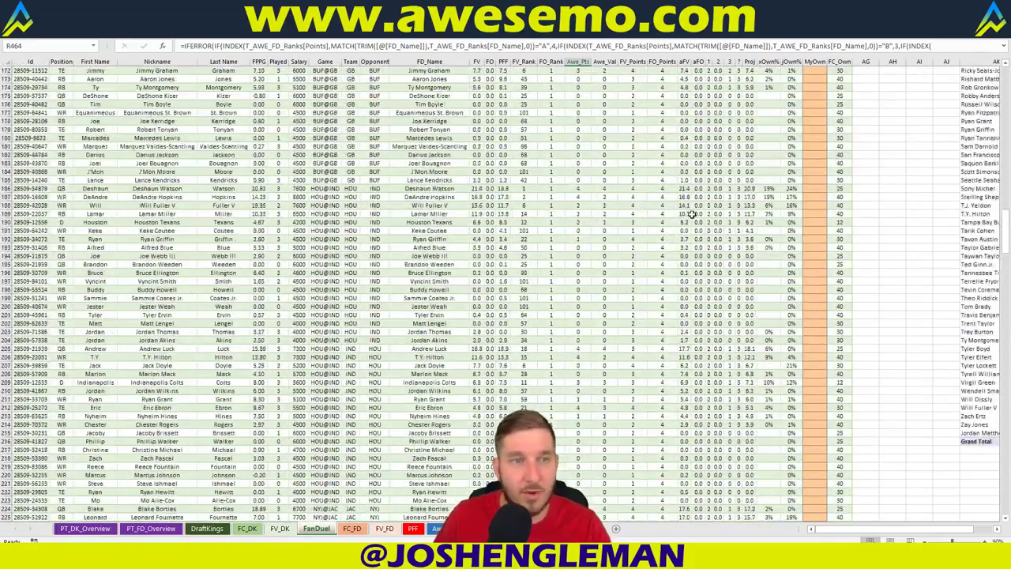
scroll(692, 213, "down", 20)
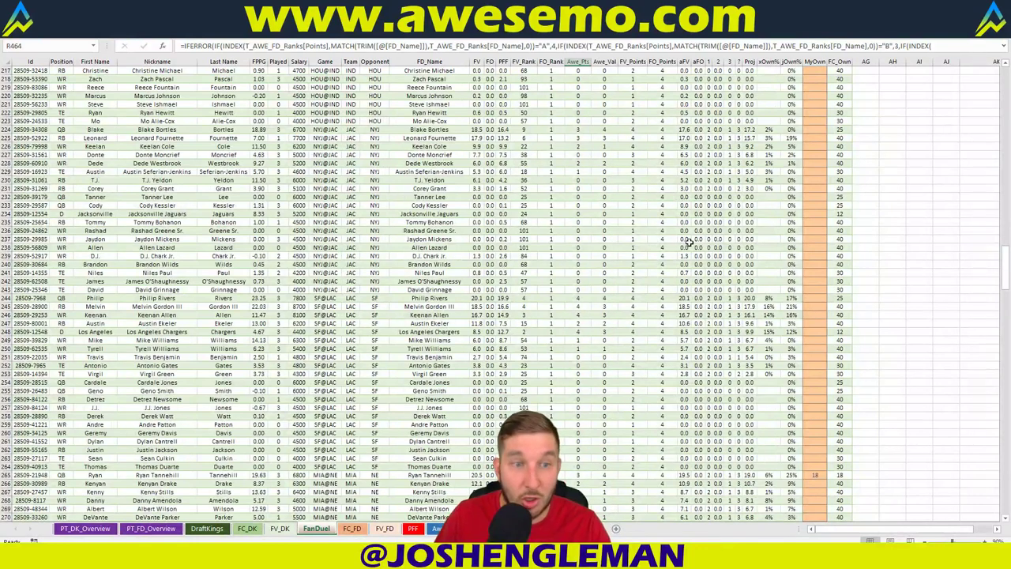
left_click(811, 137)
type("12")
left_click(790, 138)
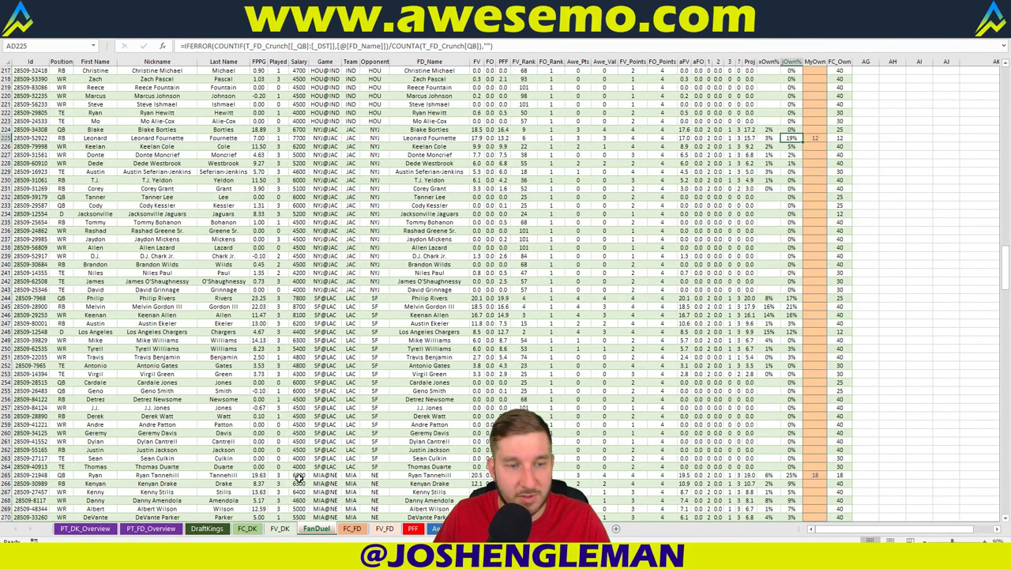
- Return to the PT_FD_Overview sheet and compare the jOwn% and xOwn% of Jordan Howard and Leonard Fournette
left_click(151, 528)
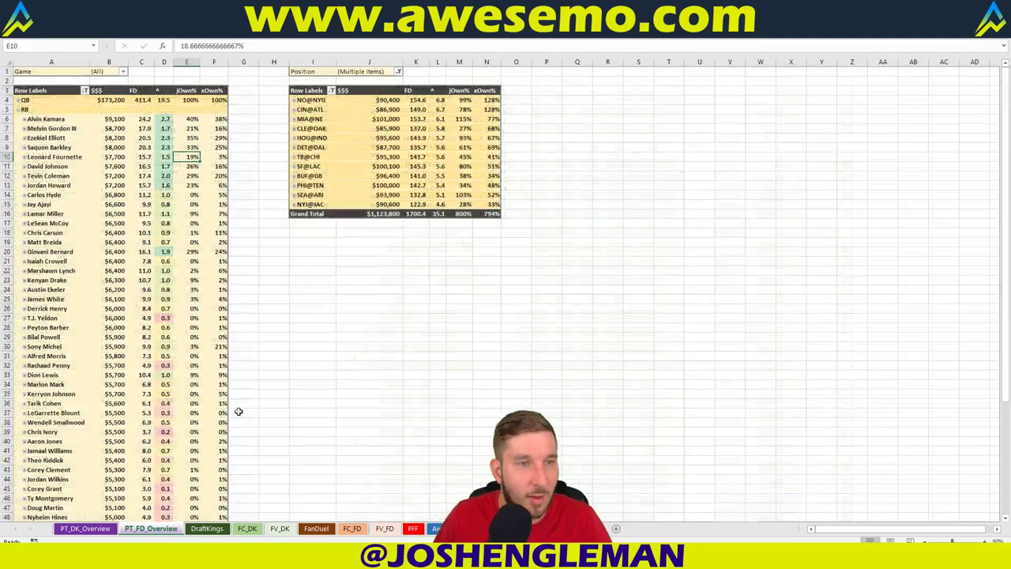
left_click(219, 186)
left_click_drag(227, 187, 188, 185)
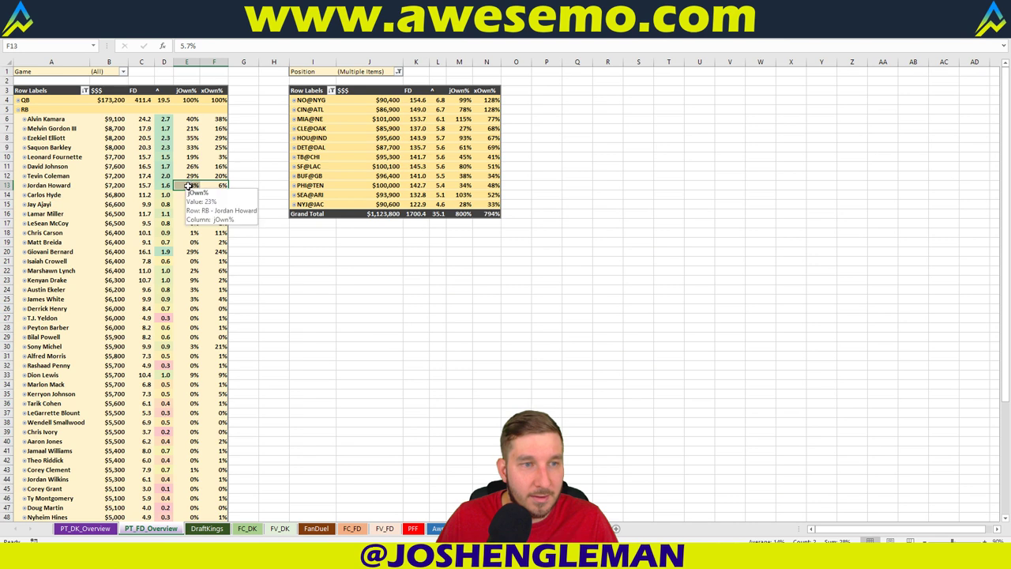
left_click(188, 185)
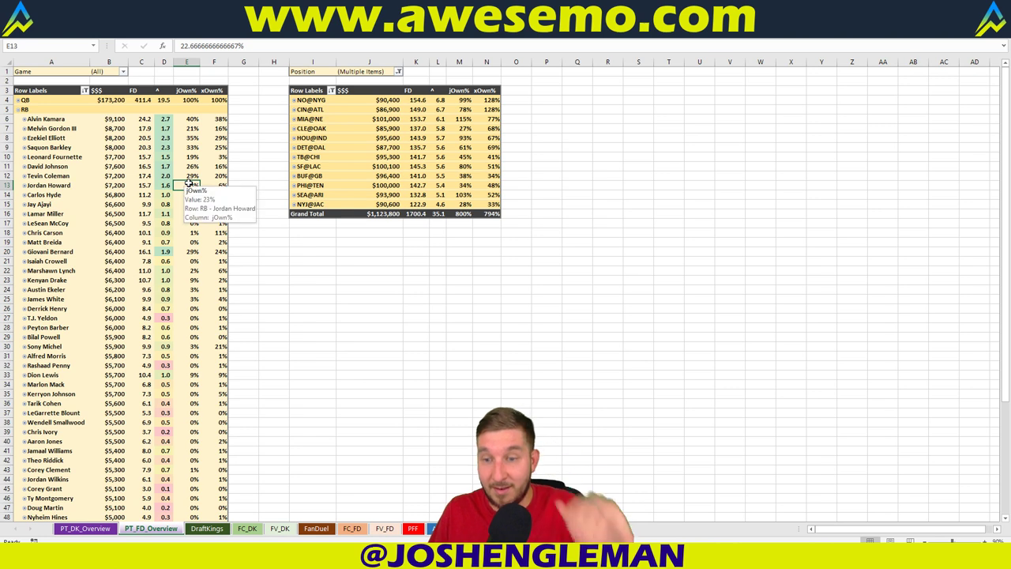
left_click(536, 251)
left_click(159, 177)
left_click(225, 157)
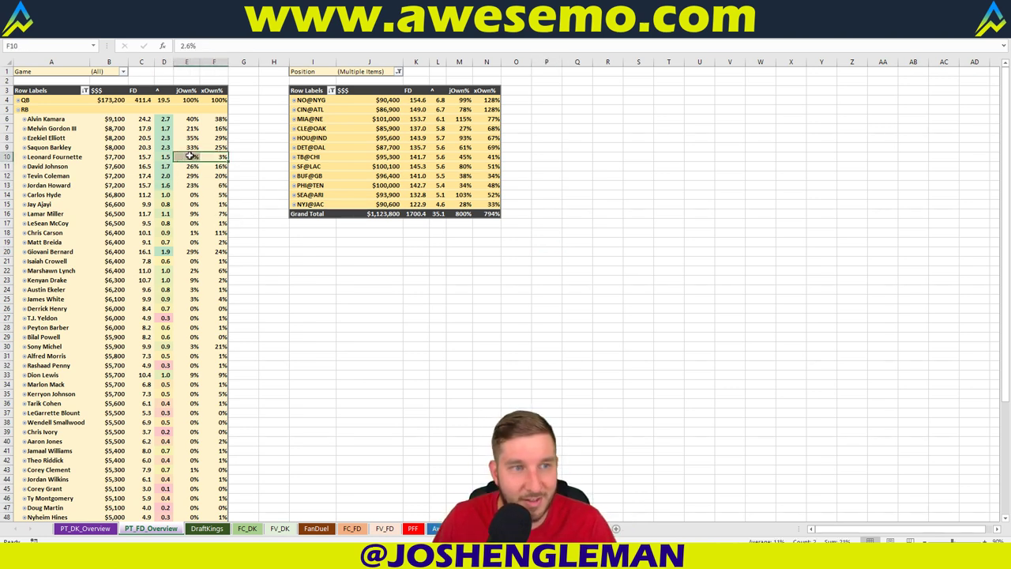
left_click(190, 156)
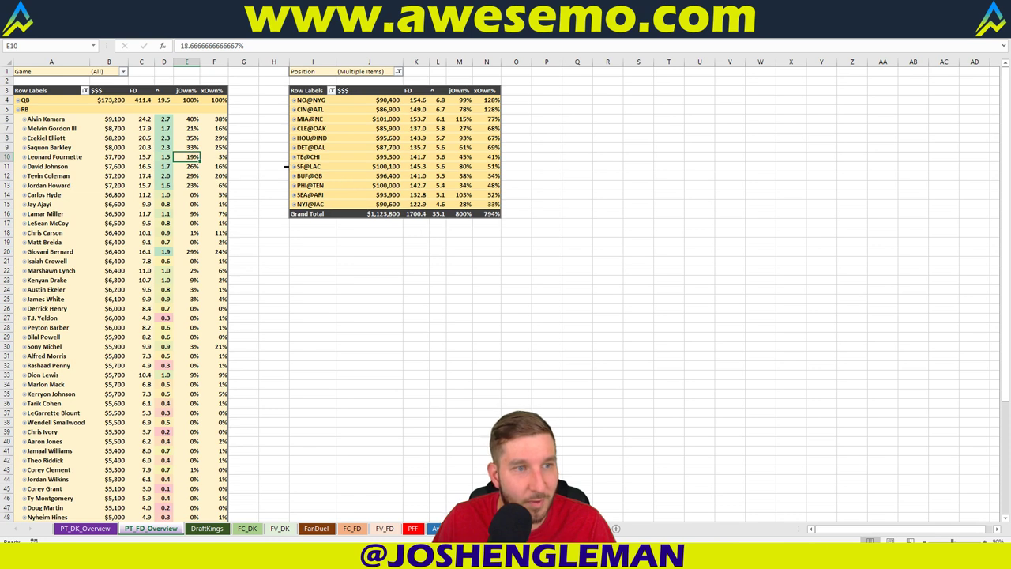
left_click_drag(188, 184, 221, 185)
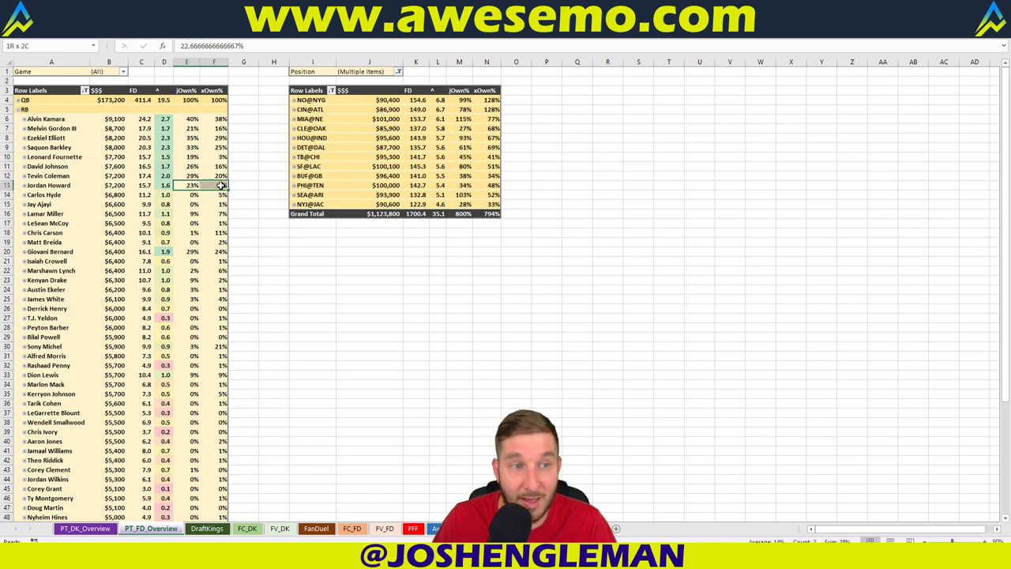
left_click(225, 186)
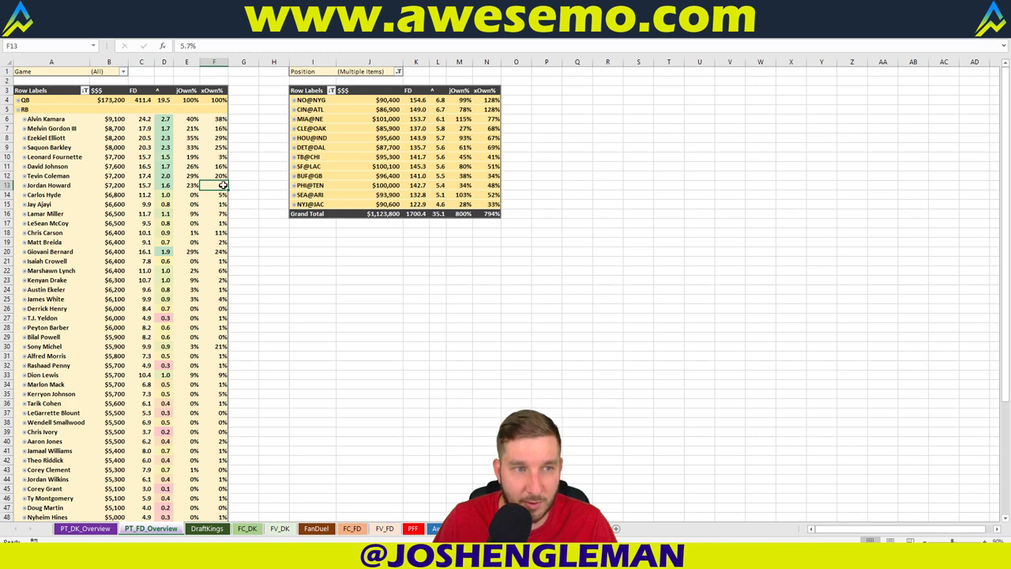
- Set Jordan Howard's MyOwn value to 15 on the FanDuel sheet
left_click(316, 529)
scroll(717, 291, "up", 20)
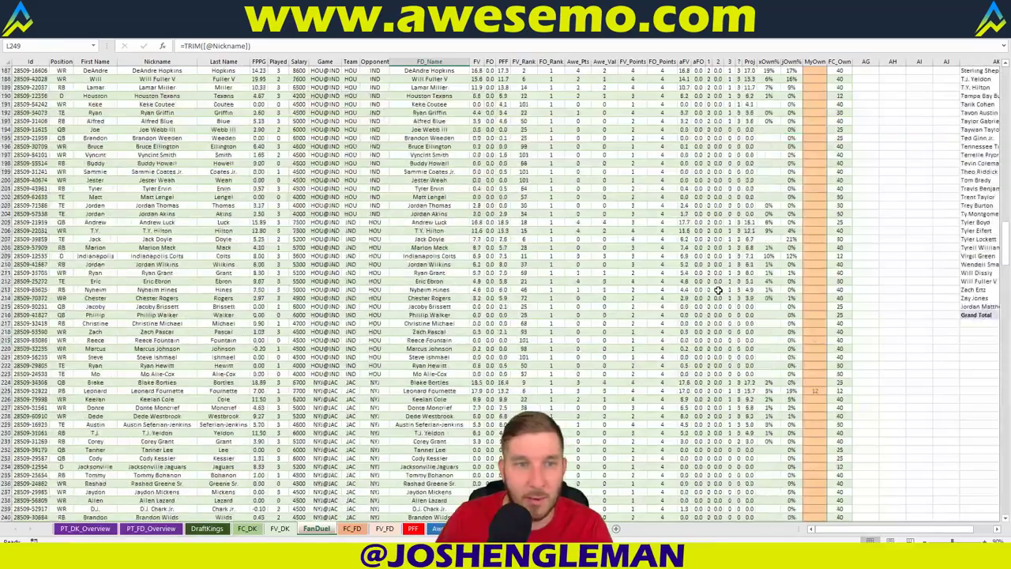
scroll(718, 291, "up", 9)
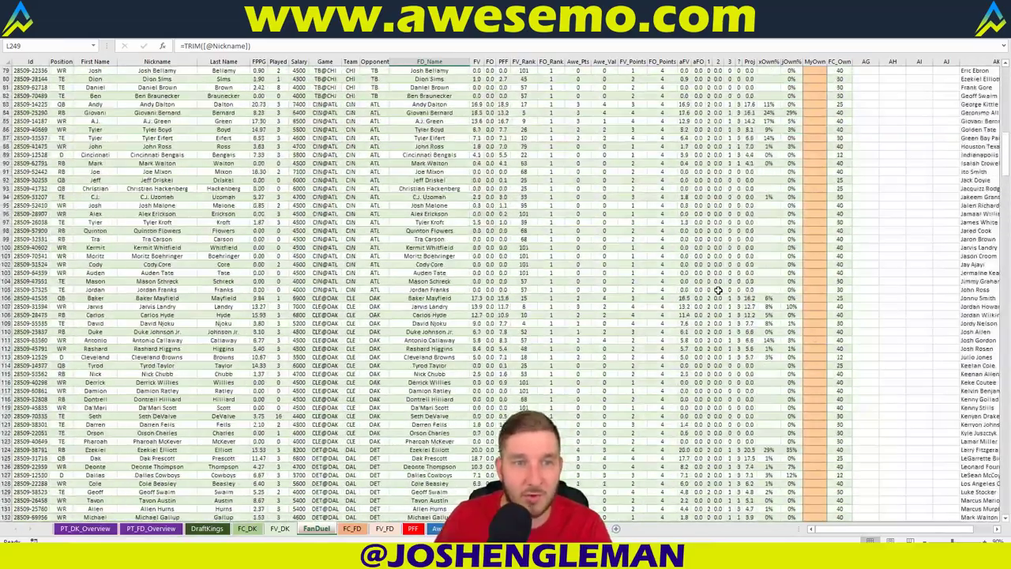
scroll(717, 291, "up", 9)
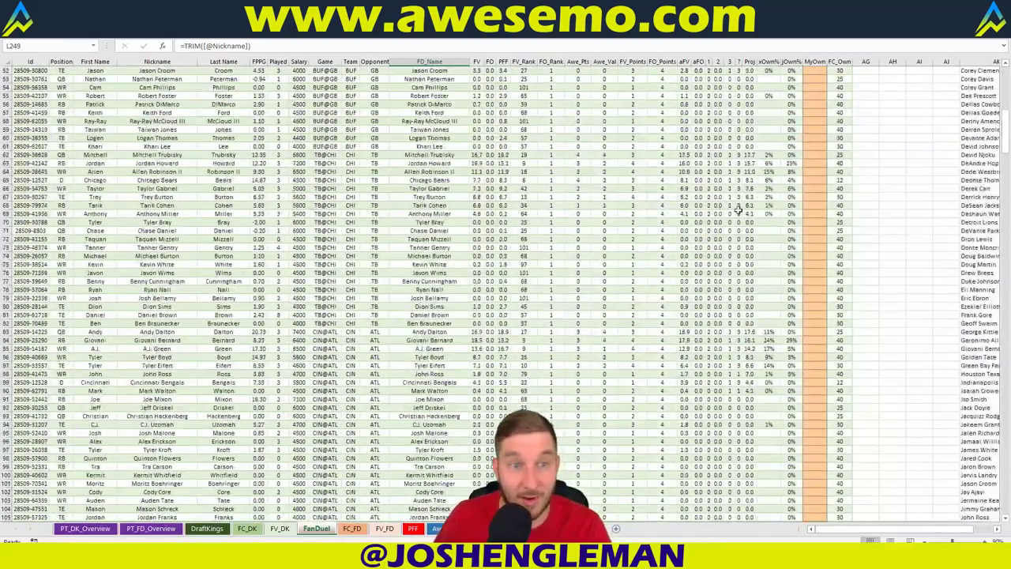
left_click(814, 162)
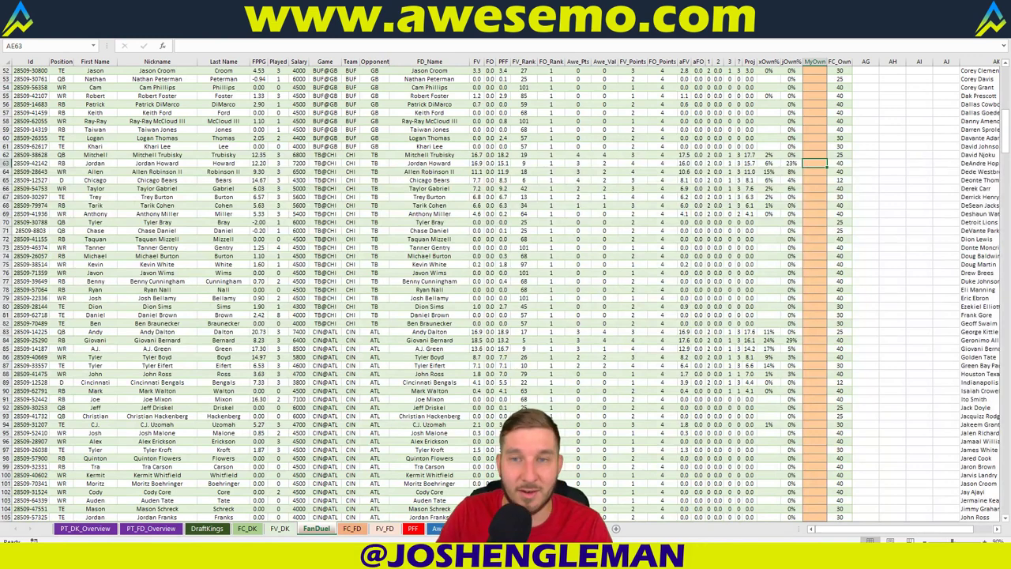
type("15")
key("Return")
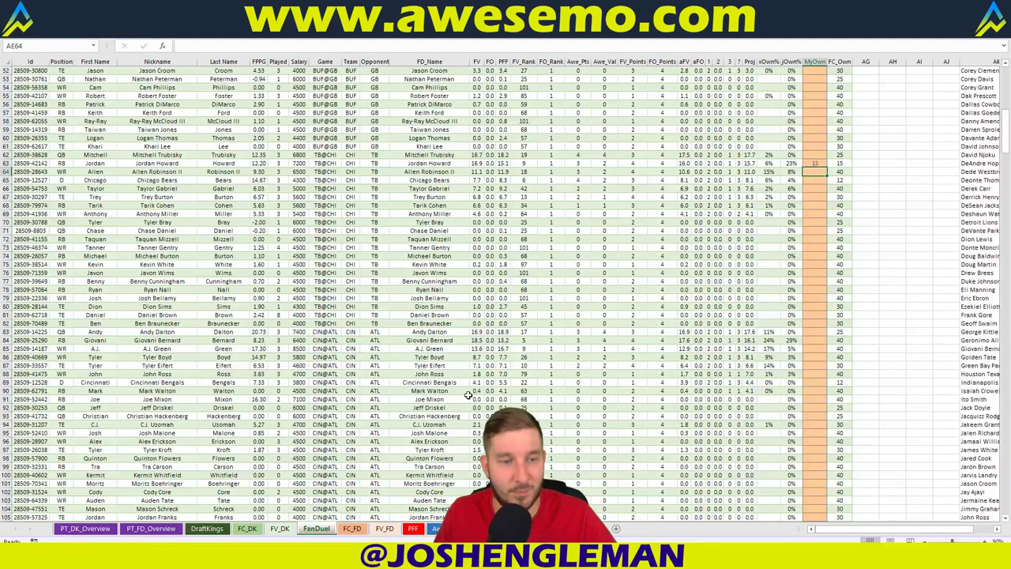
- Go back to the PT_FD_Overview sheet, review the remaining running backs' jOwn% against xOwn%, and collapse the RB group
left_click(154, 529)
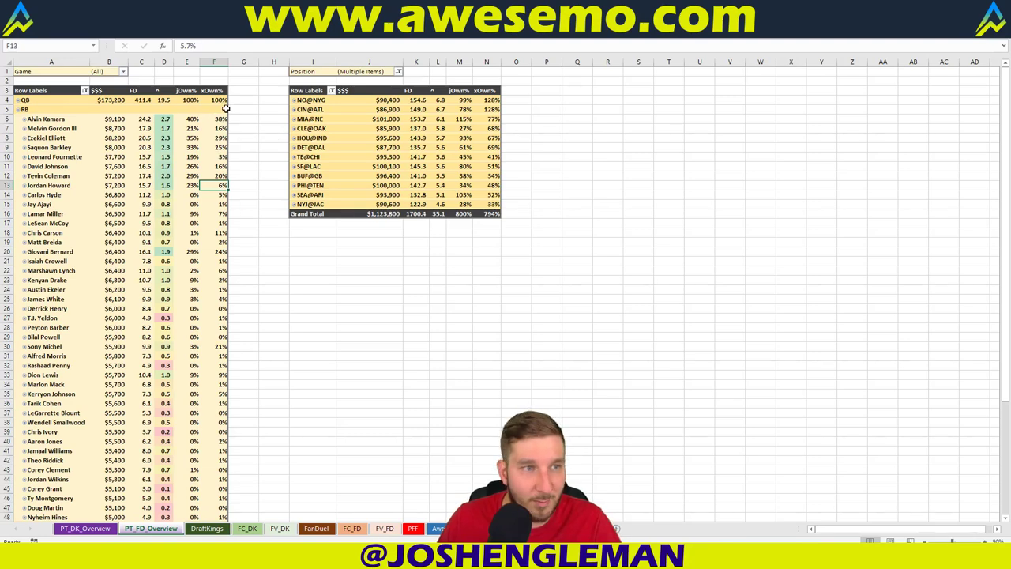
scroll(196, 188, "down", 5)
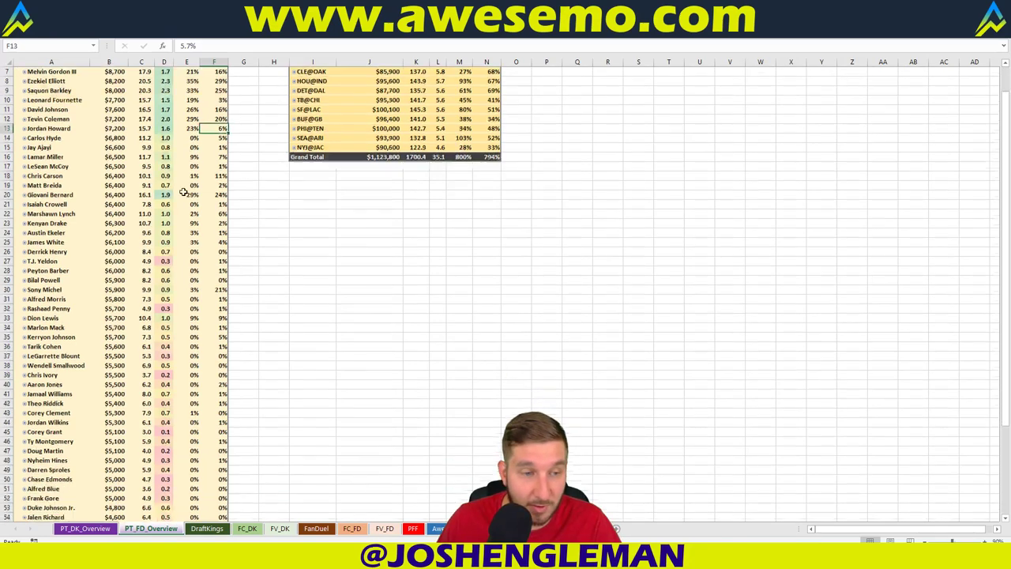
scroll(191, 174, "up", 5)
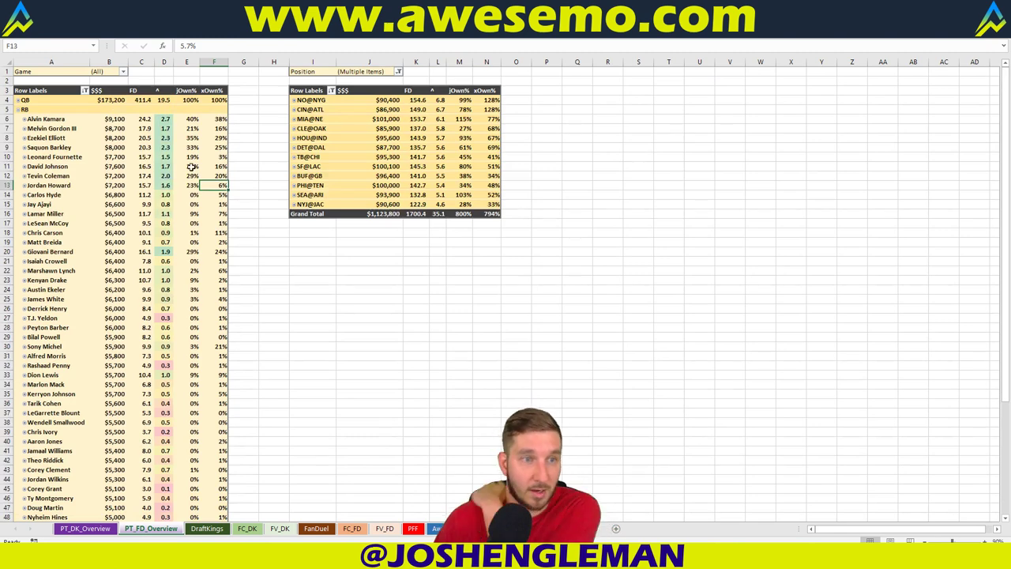
left_click(18, 110)
- Expand the WR group and compare the wide receivers' jOwn% with their xOwn% throughout the list
left_click(18, 119)
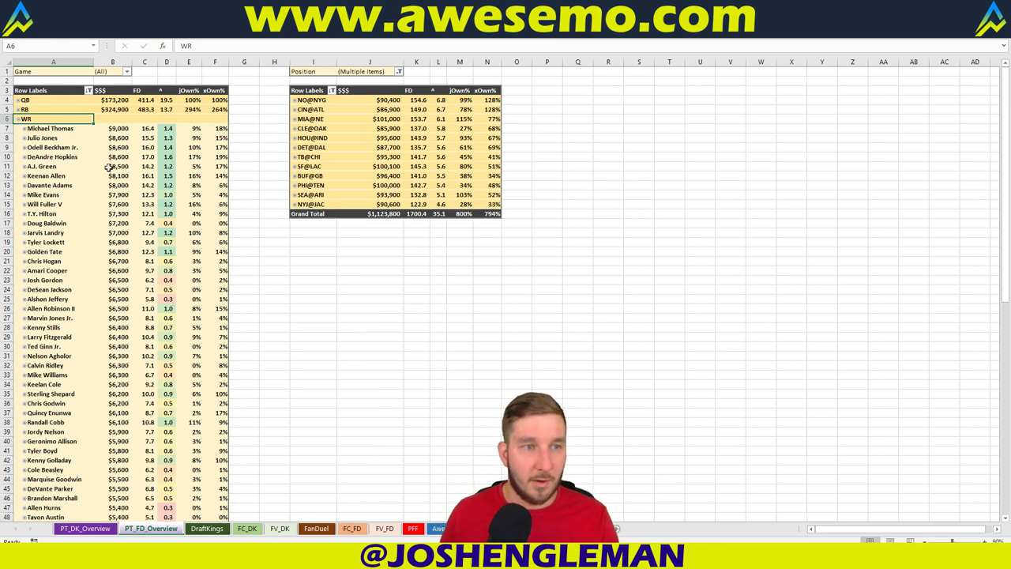
scroll(103, 162, "down", 5)
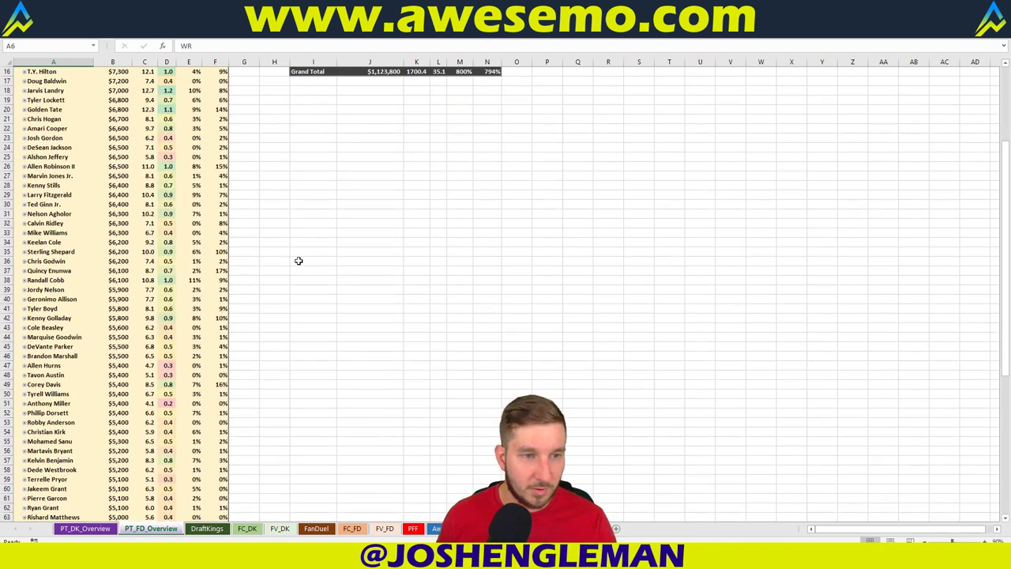
scroll(279, 253, "down", 3)
scroll(280, 252, "down", 4)
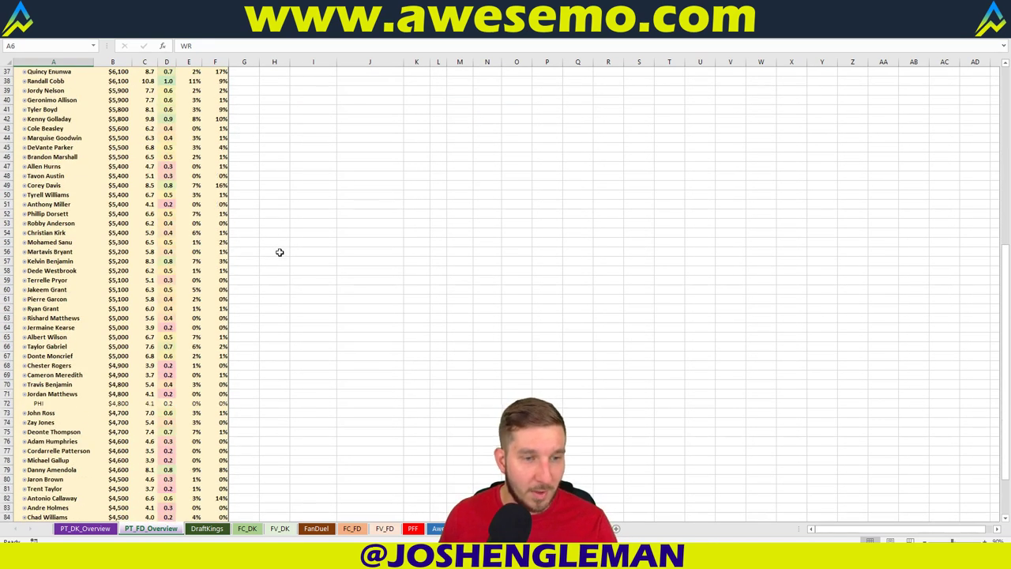
scroll(280, 251, "down", 5)
scroll(269, 237, "up", 20)
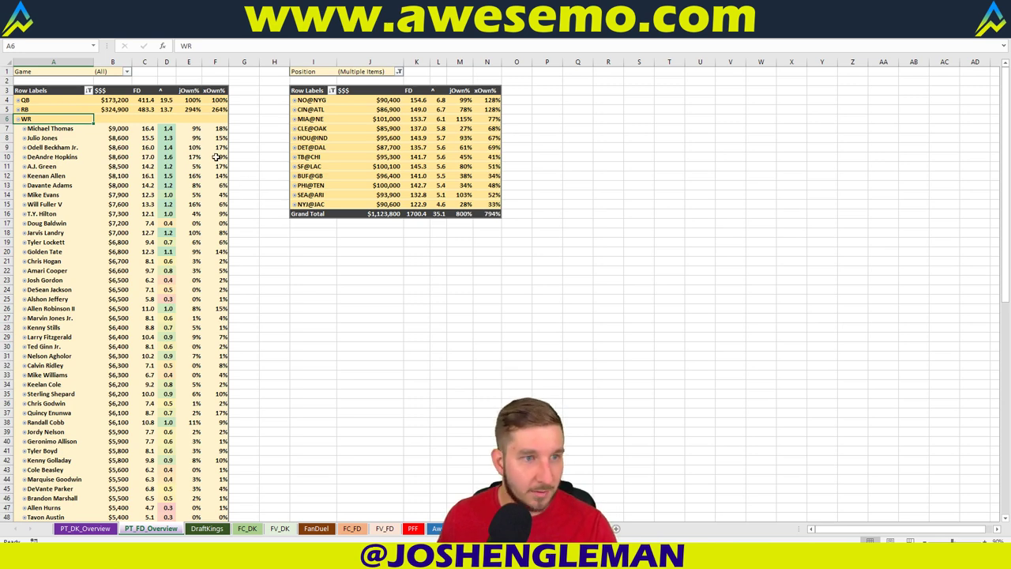
scroll(241, 157, "down", 4)
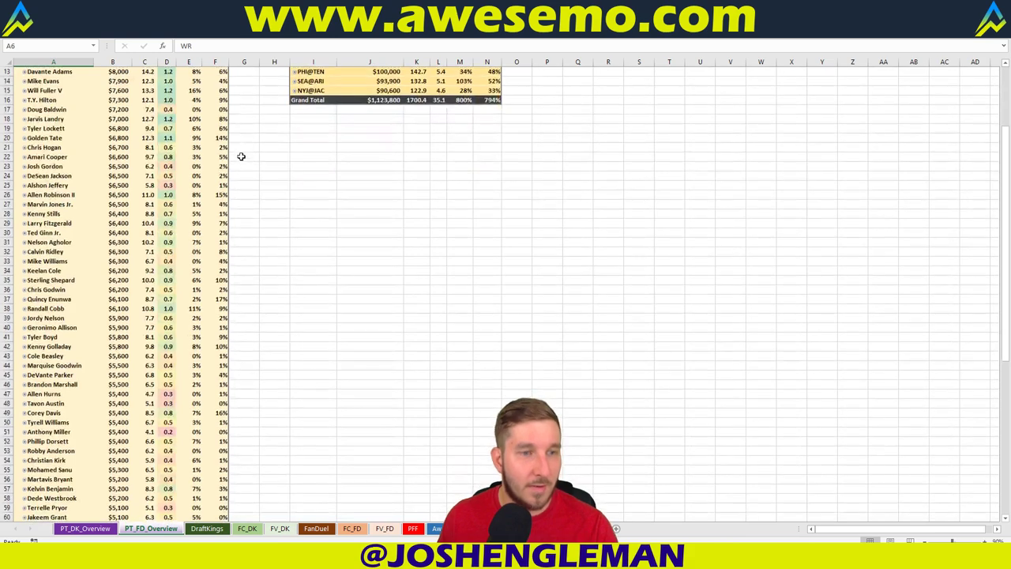
- Finish comparing the lower-priced wide receivers' jOwn% with their xOwn% and collapse the WR group
scroll(241, 156, "down", 13)
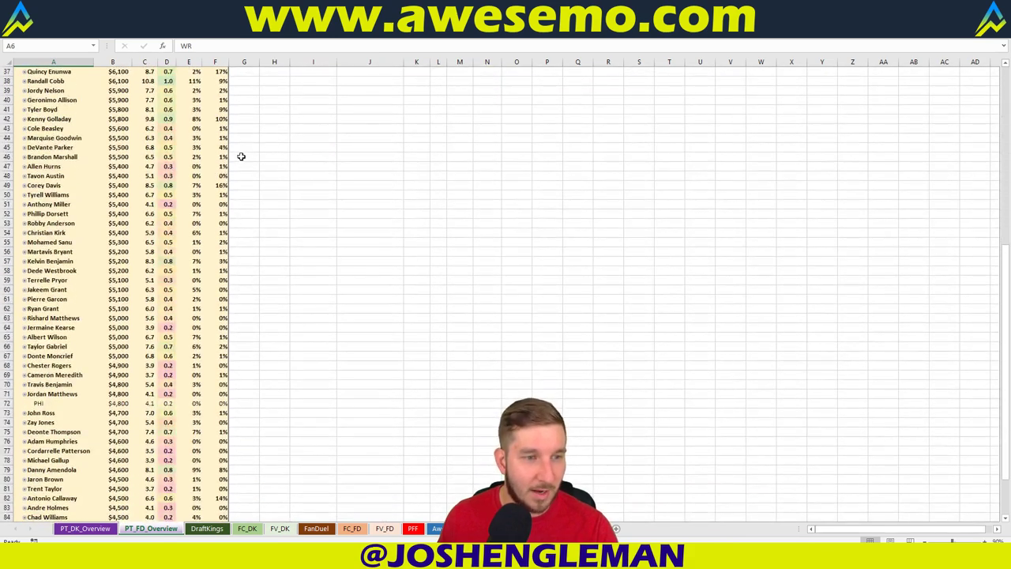
scroll(241, 157, "up", 17)
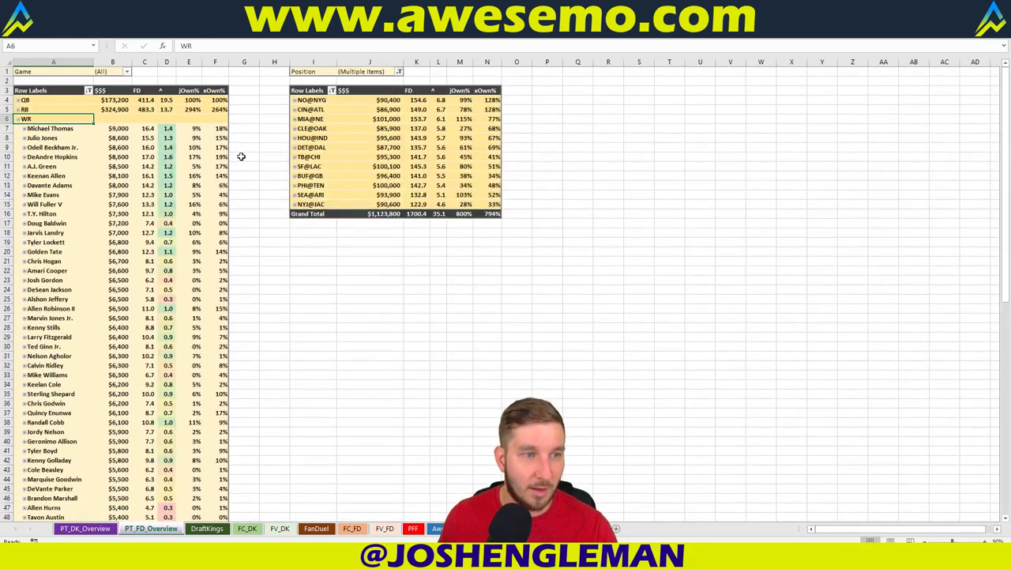
left_click(18, 119)
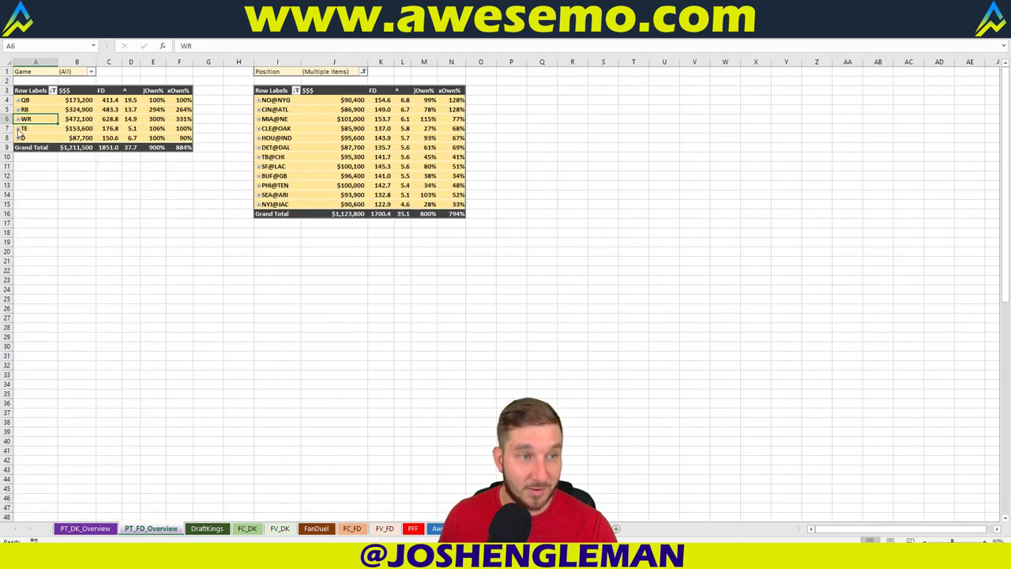
- Expand the TE group and compare jOwn% with xOwn% for Rob Gronkowski, Jack Doyle and Nick Vannett
left_click(18, 129)
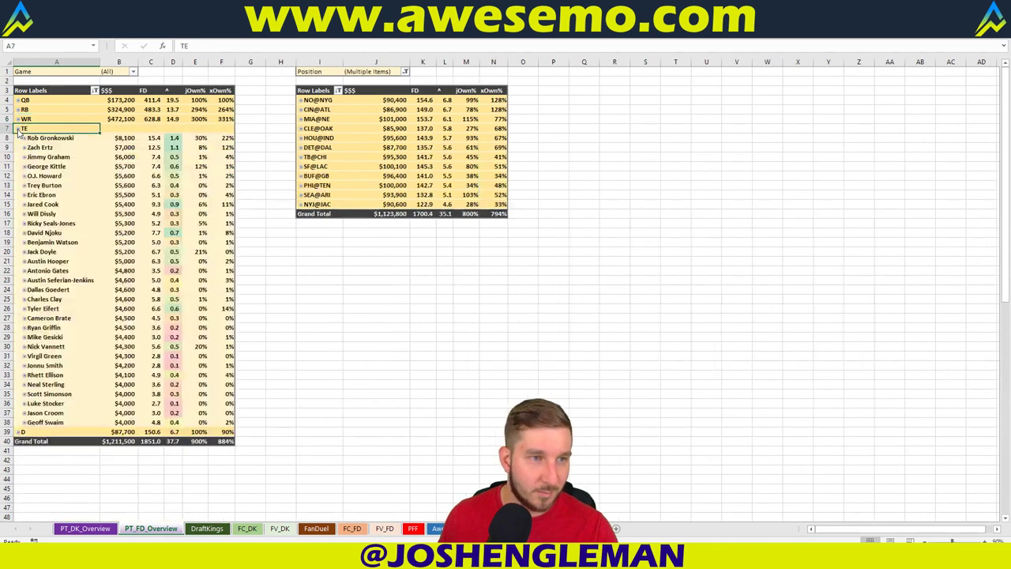
left_click(211, 139)
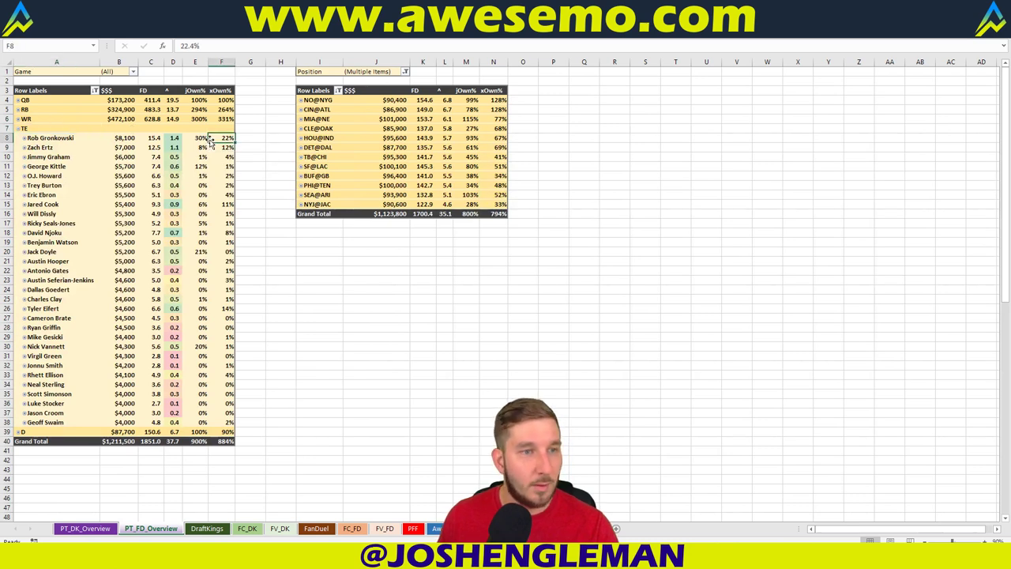
left_click(204, 139)
left_click(195, 249)
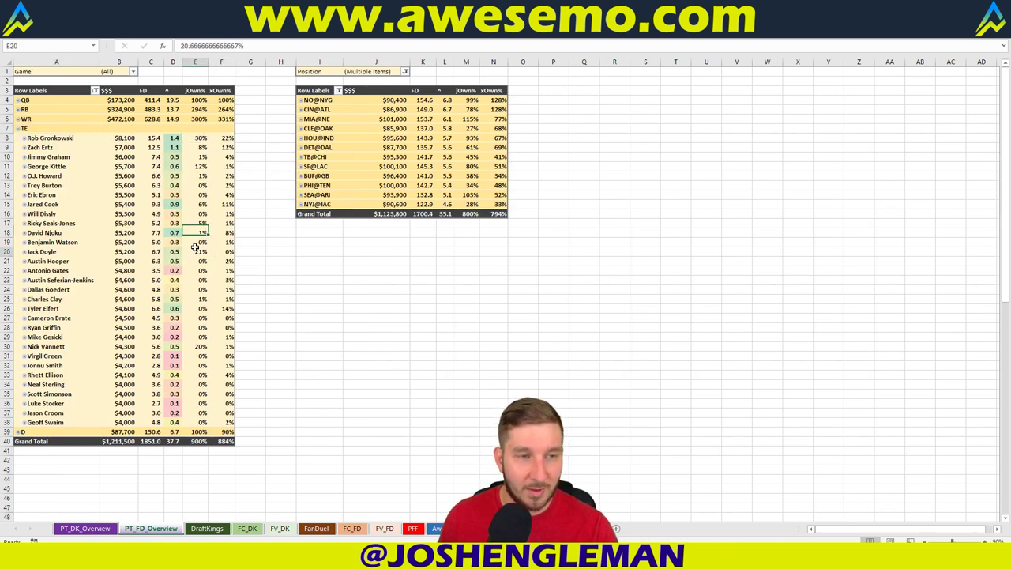
left_click(203, 348)
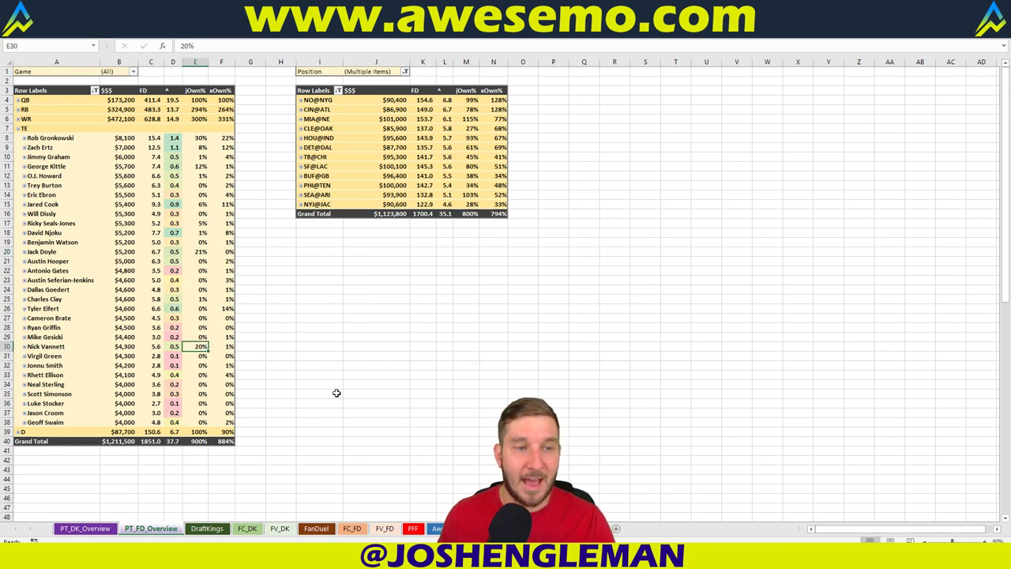
left_click(223, 252)
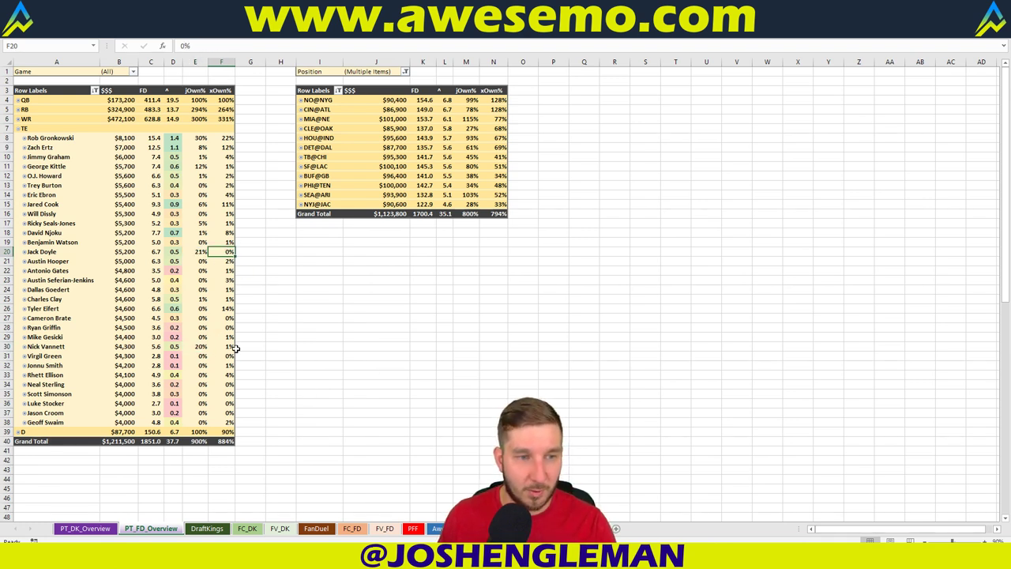
left_click(59, 247)
left_click(61, 253)
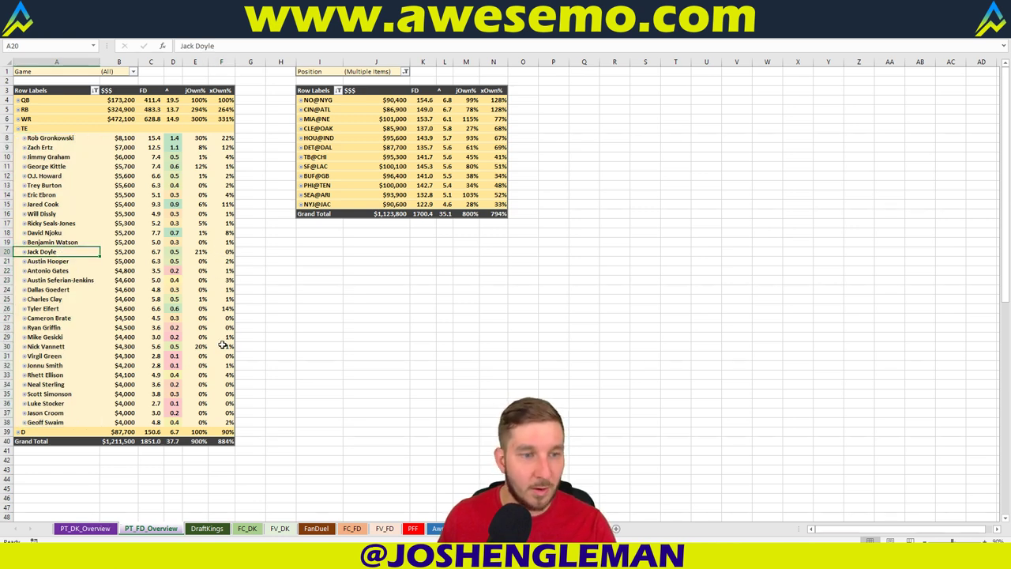
- Set Jack Doyle's MyOwn value to 10 on the FanDuel sheet
left_click(316, 528)
scroll(590, 286, "down", 20)
scroll(590, 286, "down", 13)
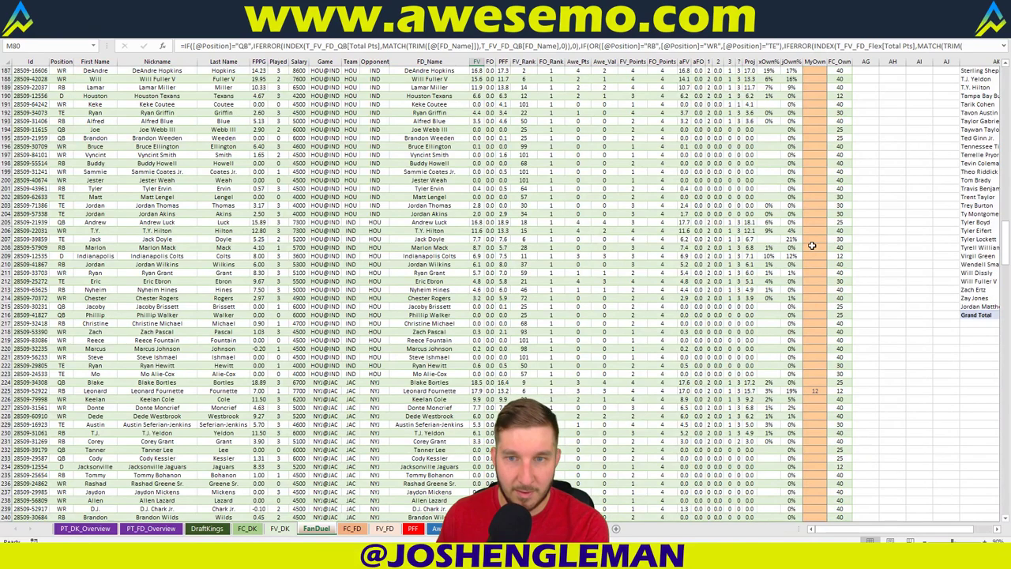
left_click(814, 238)
type("10")
left_click(701, 289)
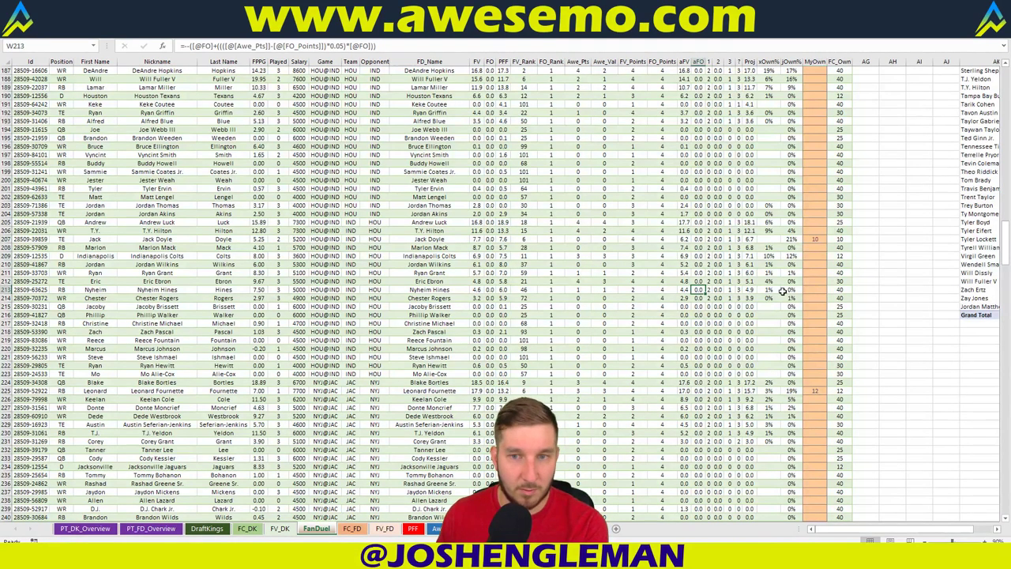
- Set Nick Vannett's MyOwn value to 8 on the FanDuel sheet
scroll(768, 324, "down", 20)
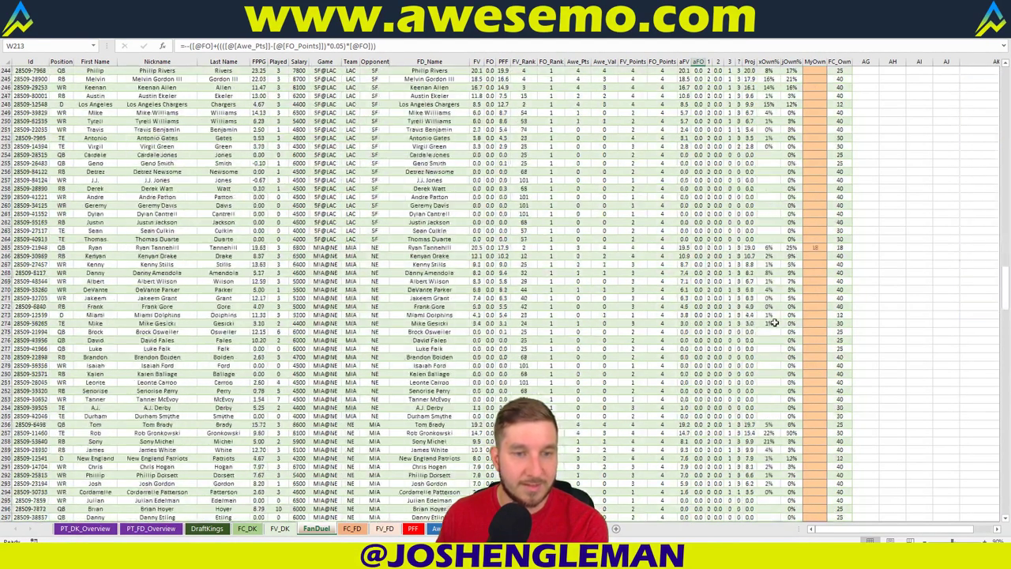
scroll(771, 328, "down", 20)
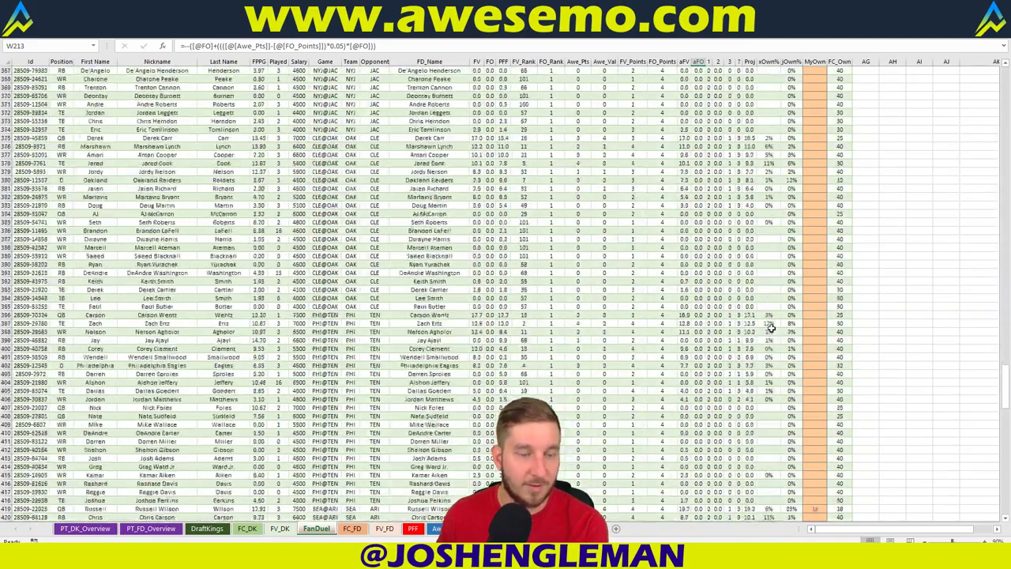
scroll(771, 328, "up", 2)
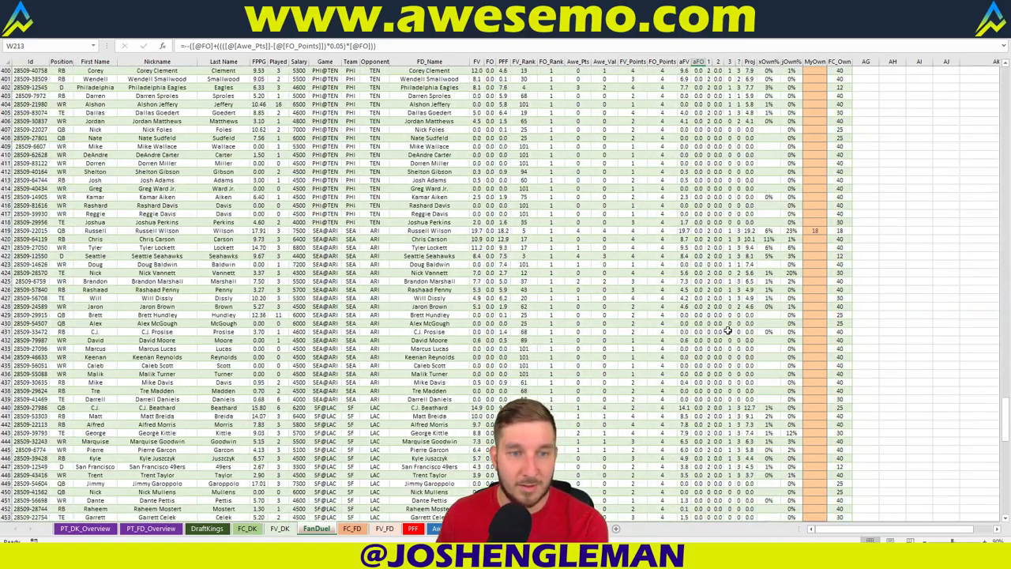
left_click(817, 273)
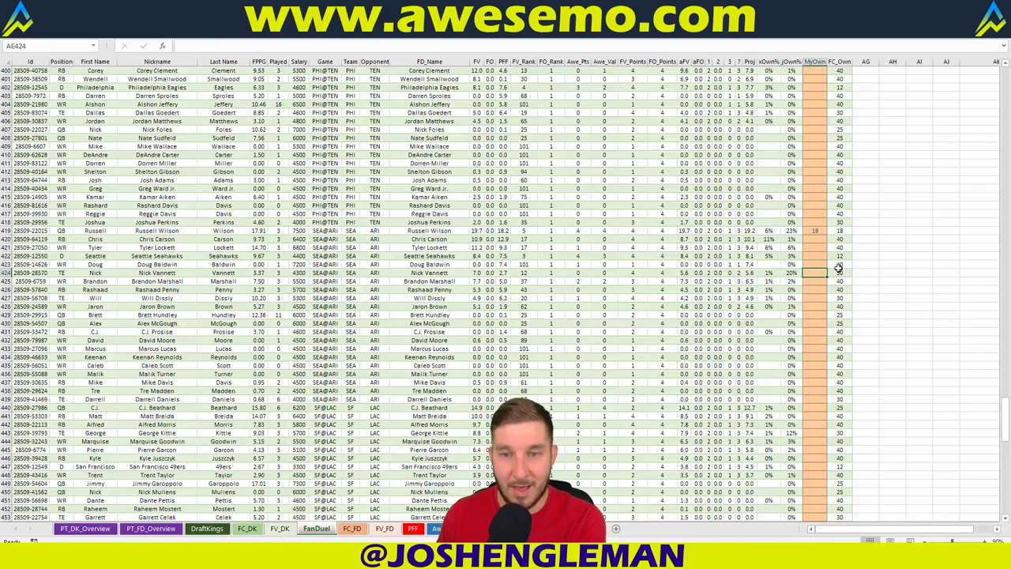
type("8")
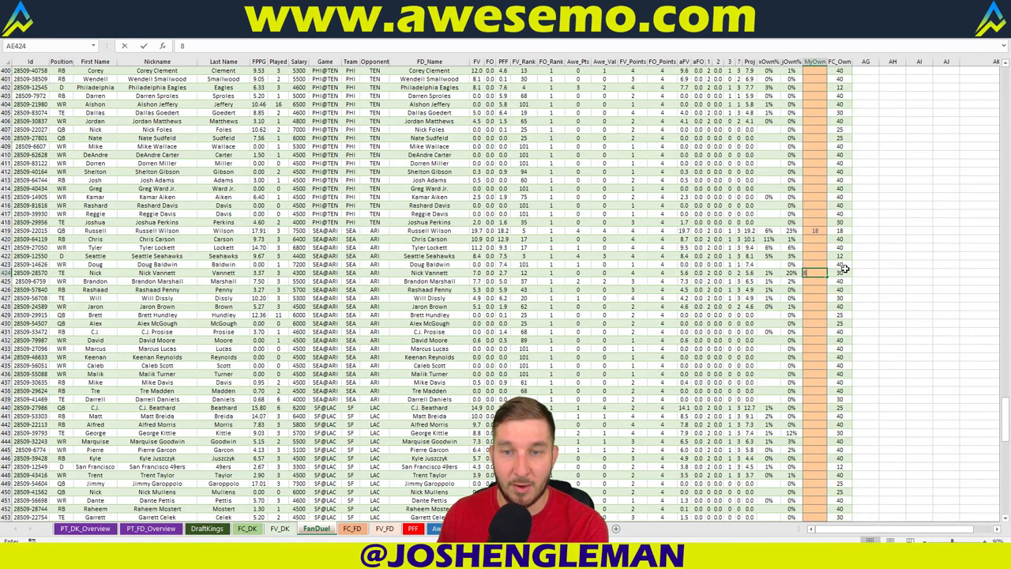
key("Return")
- Return to the PT_FD_Overview sheet and check the jOwn% of Rob Gronkowski and George Kittle
left_click(207, 528)
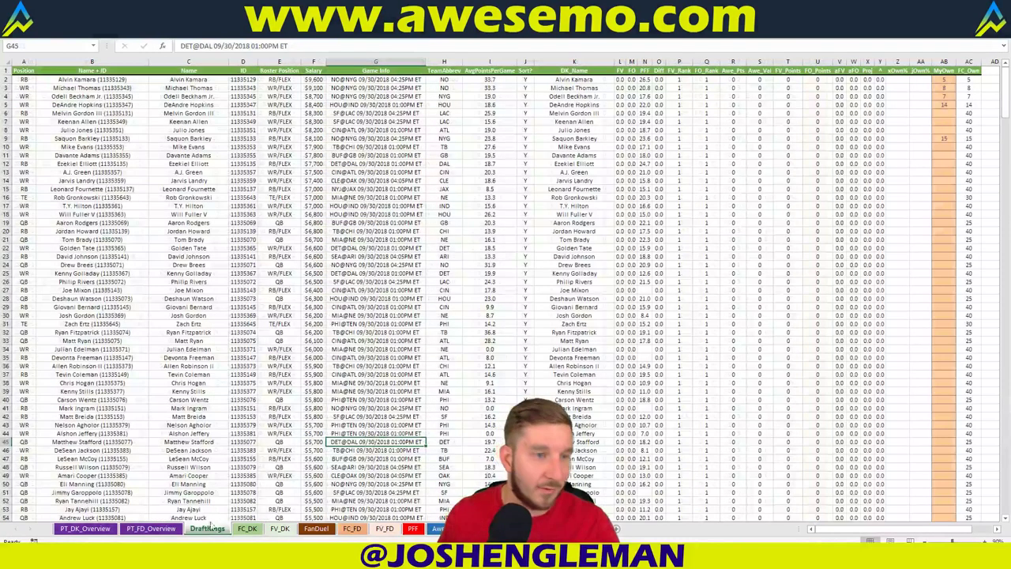
left_click(151, 527)
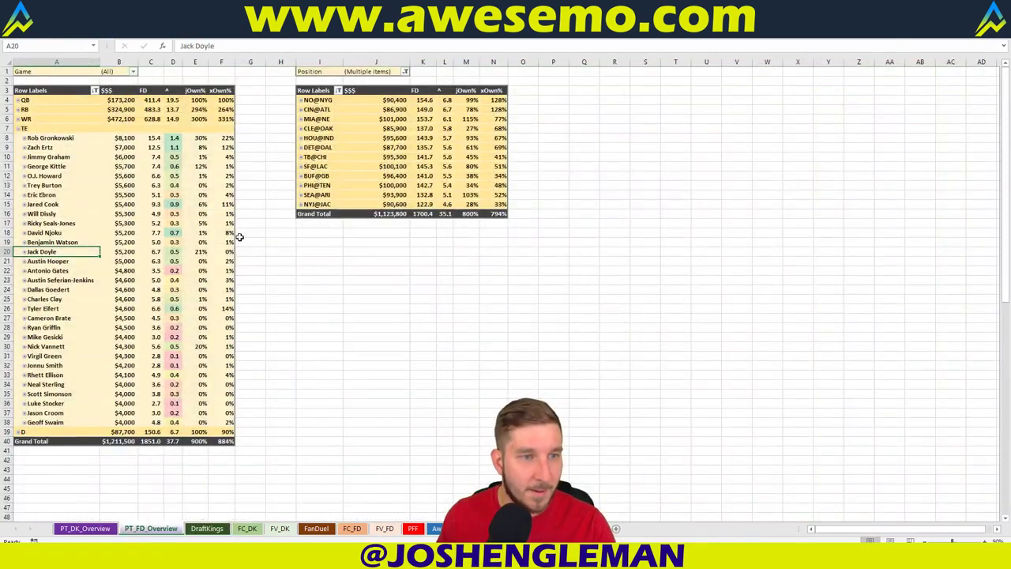
left_click(200, 138)
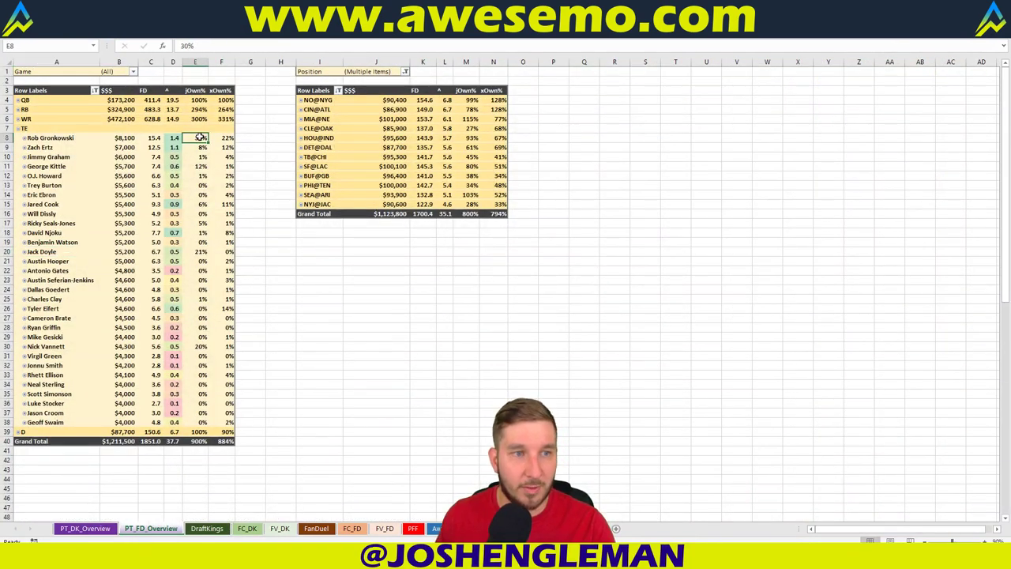
left_click(203, 167)
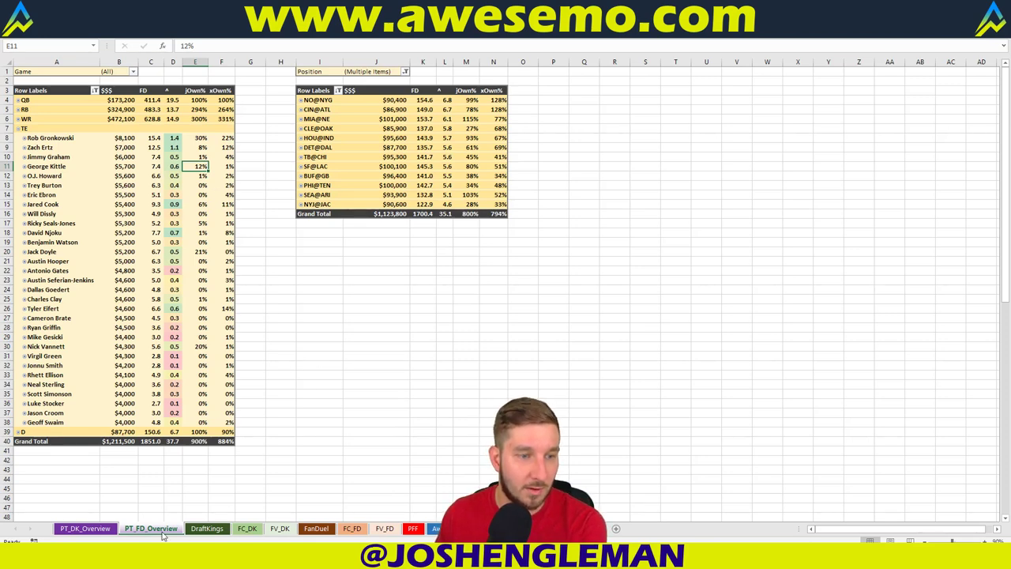
- Set George Kittle's MyOwn value to 10 on the FanDuel sheet
left_click(317, 529)
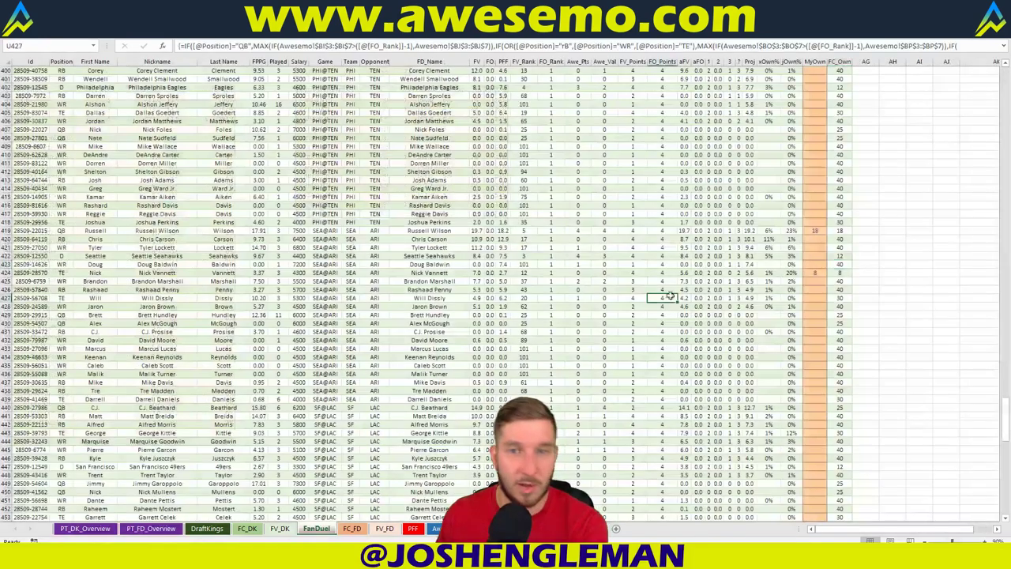
scroll(796, 255, "down", 10)
scroll(803, 242, "down", 20)
scroll(822, 273, "down", 1)
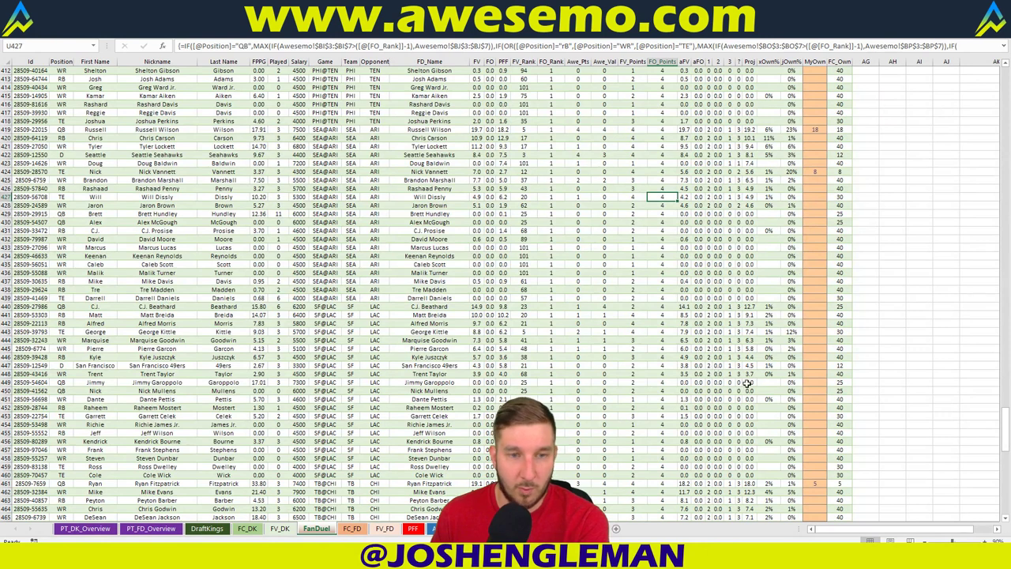
left_click(673, 339)
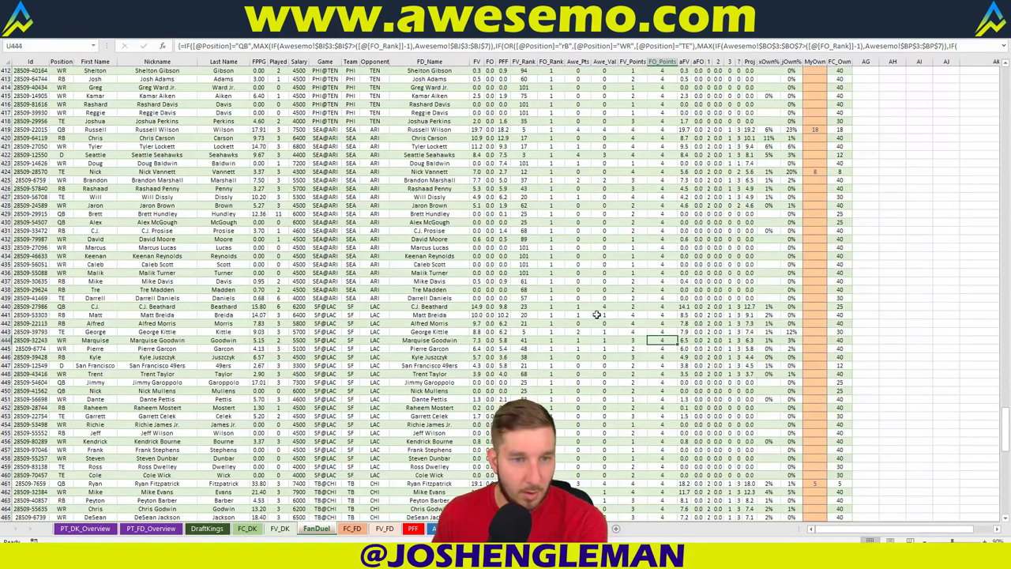
left_click(809, 329)
type("10")
left_click(974, 347)
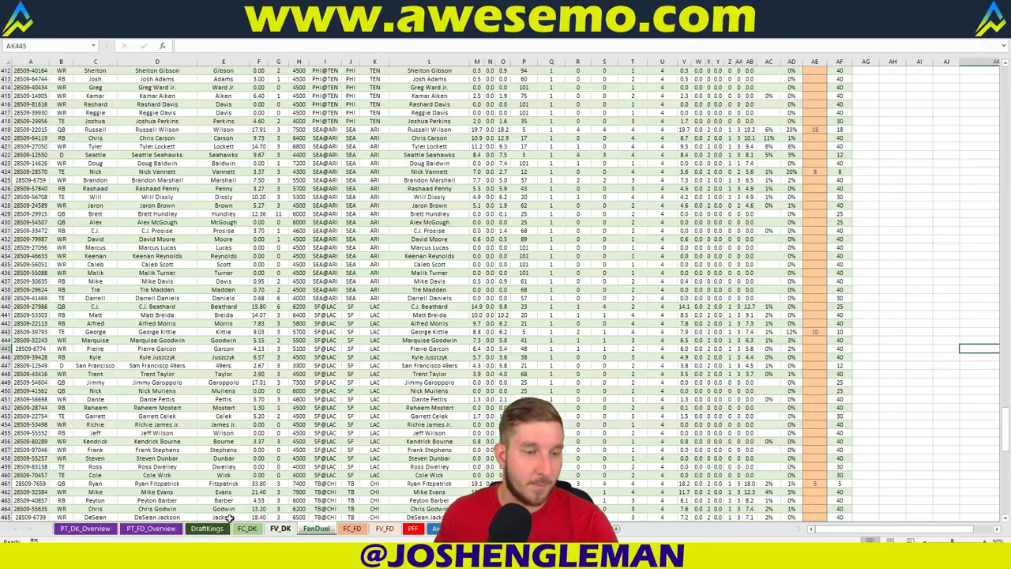
- Refresh the pivot table of player projections and FC_Own values beside the FanDuel table
scroll(790, 391, "up", 20)
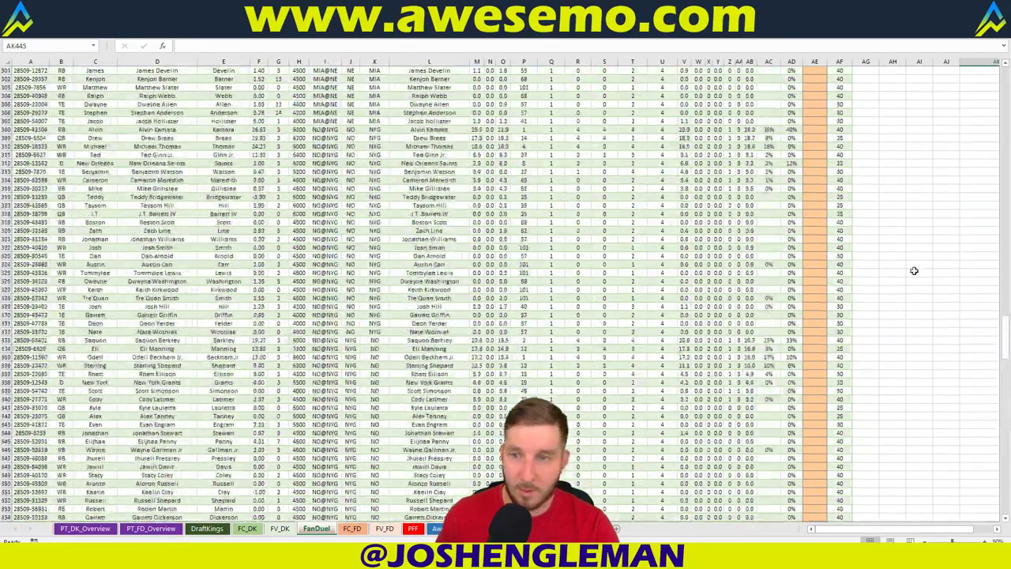
left_click_drag(1004, 325, 1005, 71)
scroll(799, 165, "right", 2)
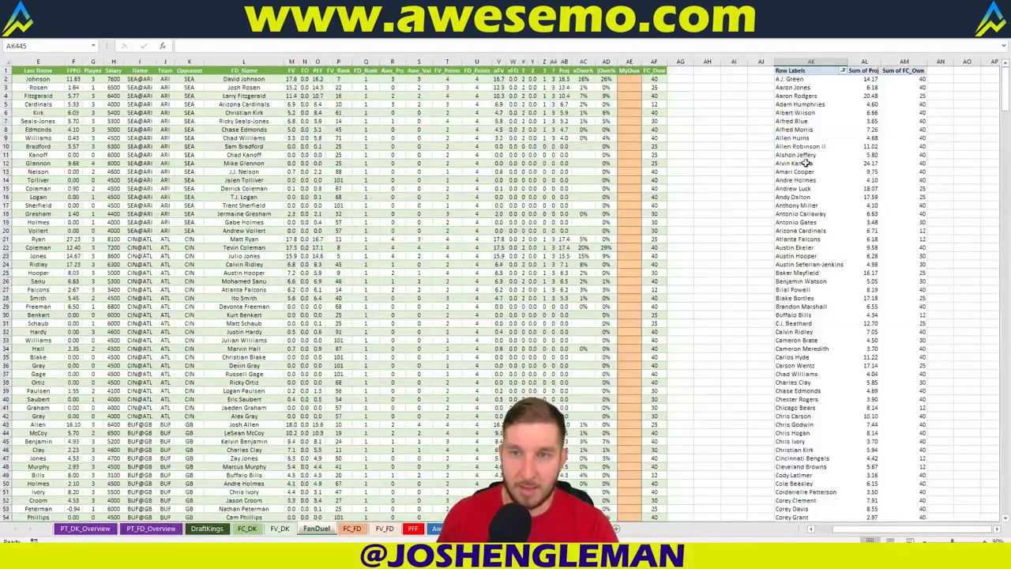
right_click(840, 179)
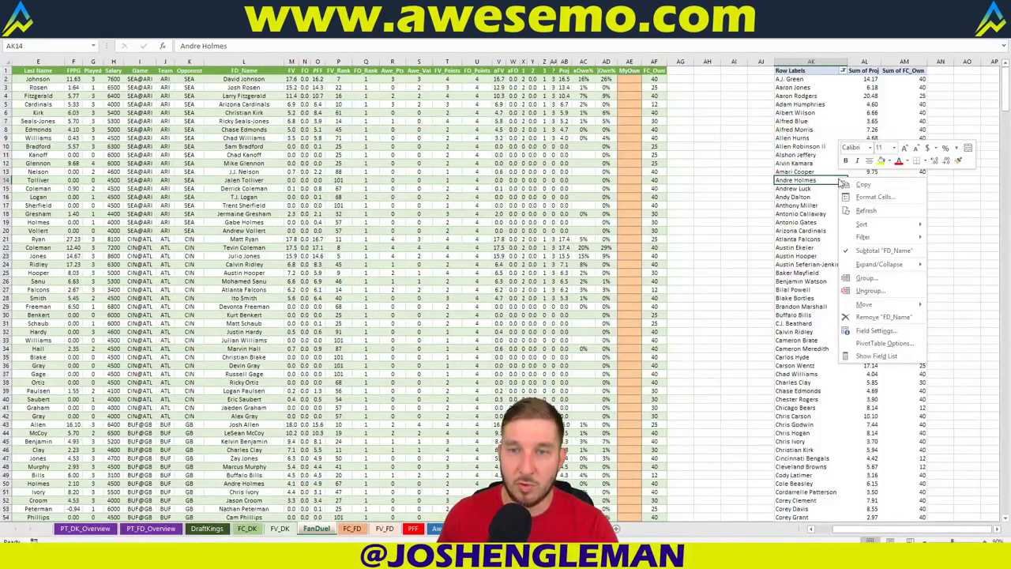
left_click(872, 209)
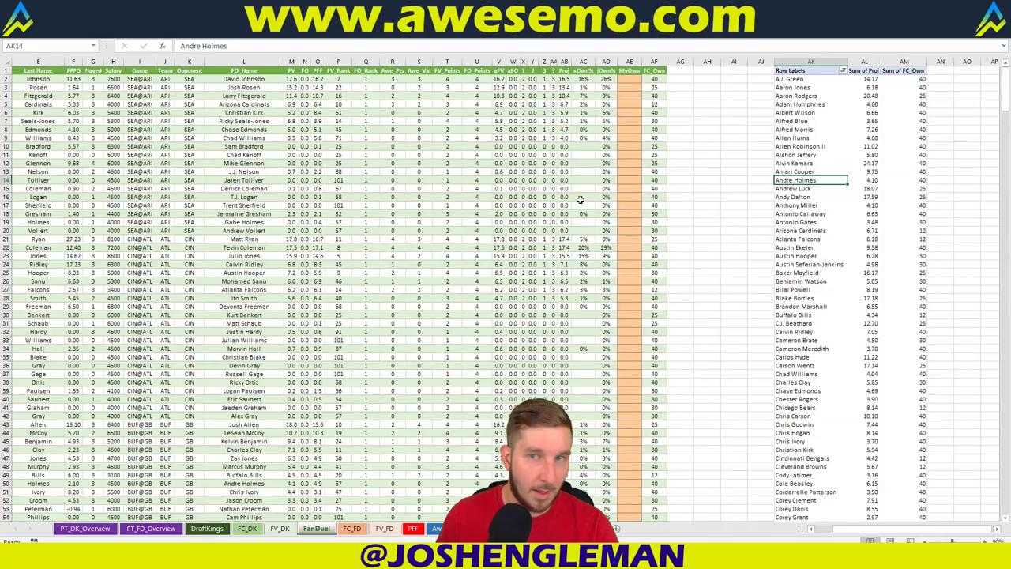
- Copy all player rows with their Proj and FC_Own values from the pivot table and switch to FantasyCruncher
left_click_drag(802, 79, 923, 502)
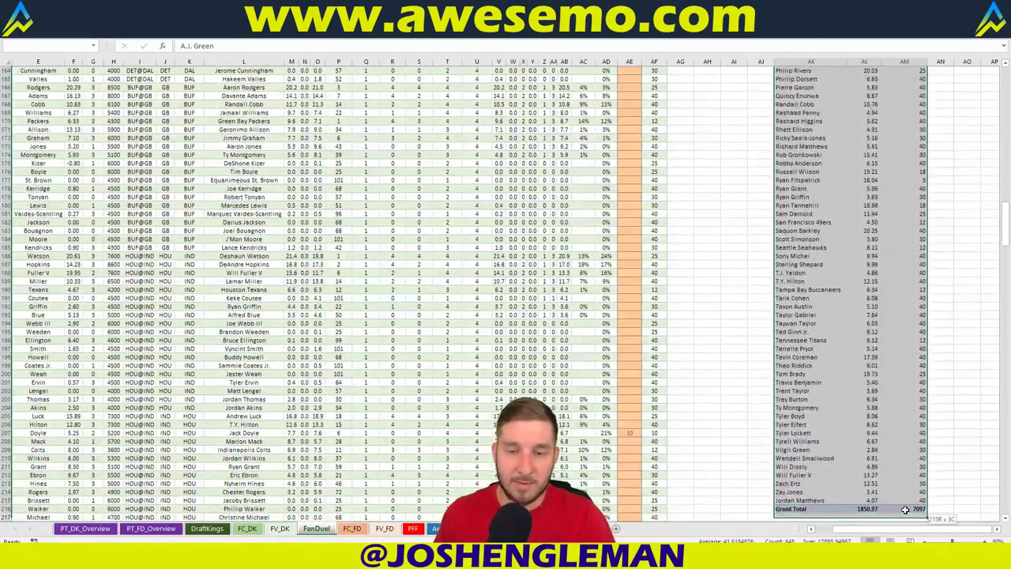
key("ctrl+c")
key("alt+Tab")
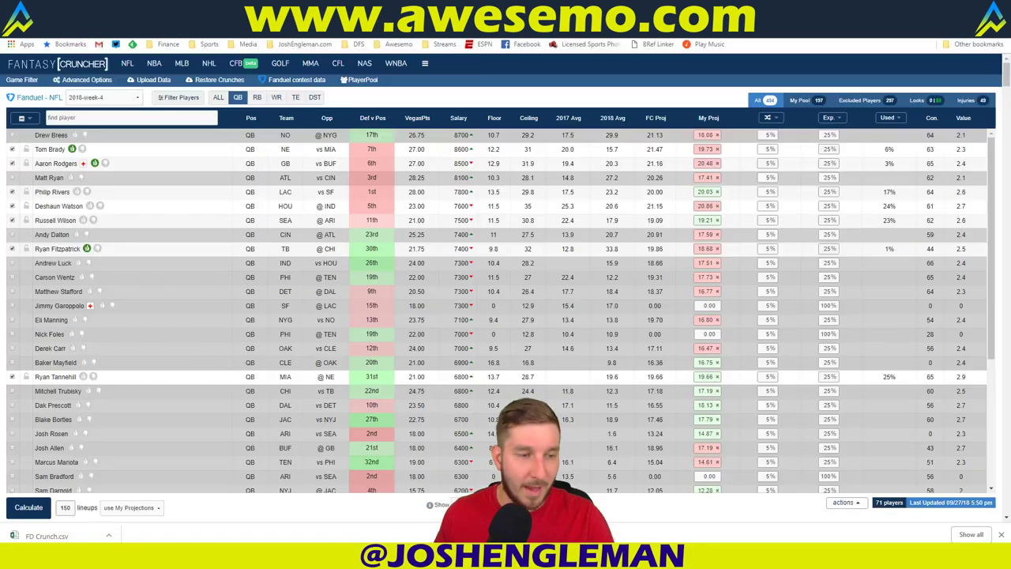
- Paste the copied names, projections and exposures into the Upload Data table, upload the projections, and close the dialog
left_click(167, 80)
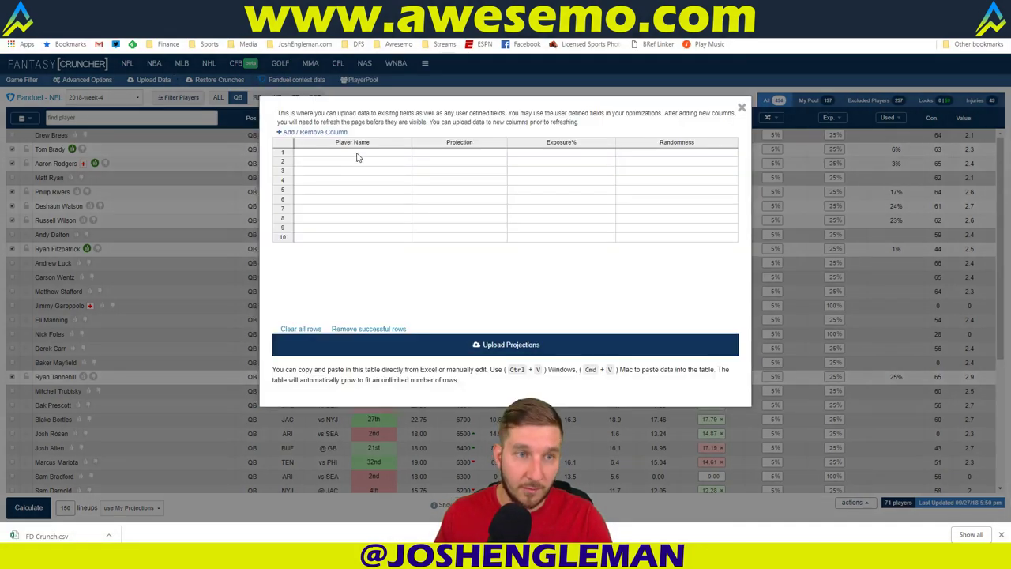
left_click(357, 155)
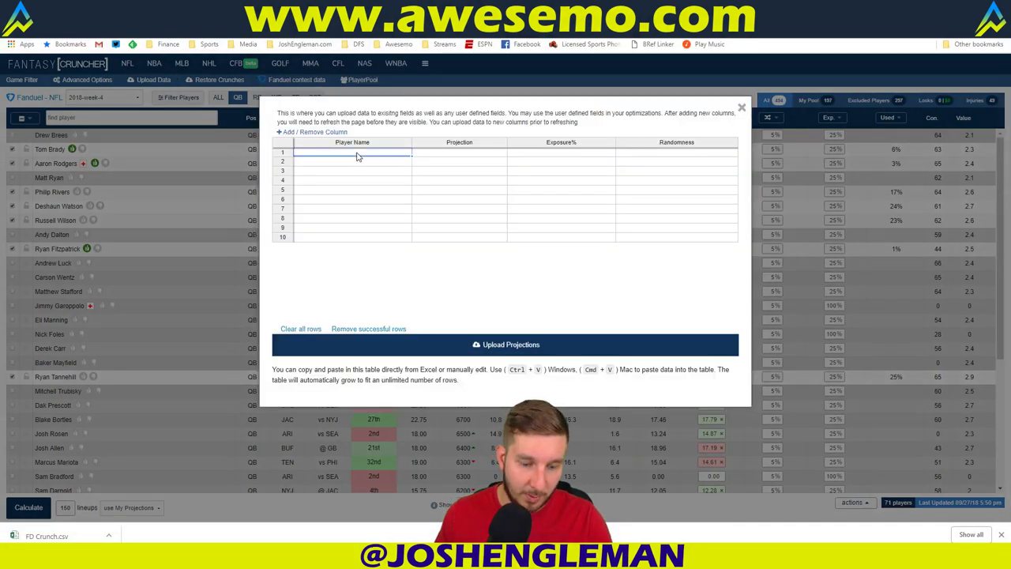
key("ctrl+v")
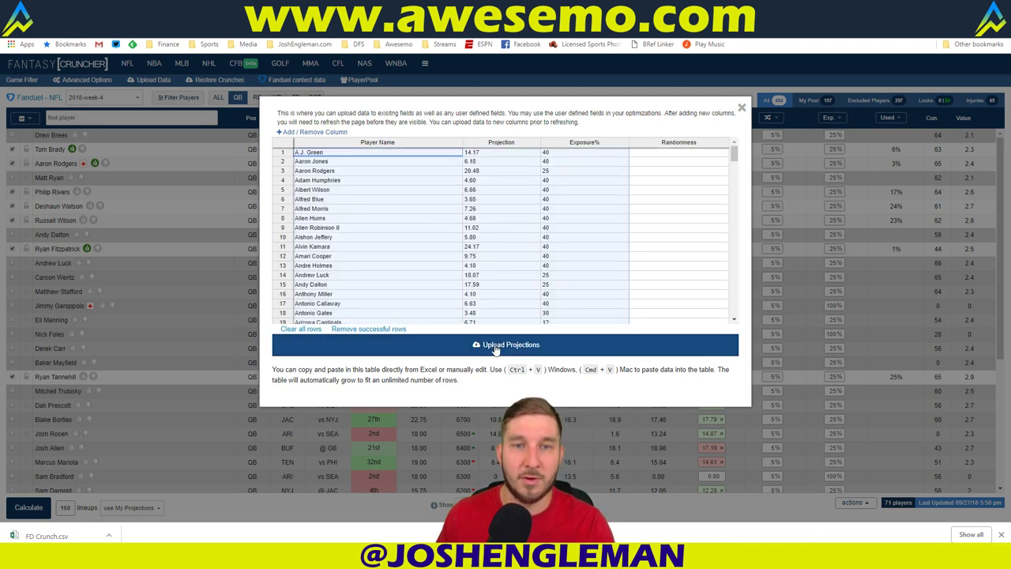
left_click(510, 346)
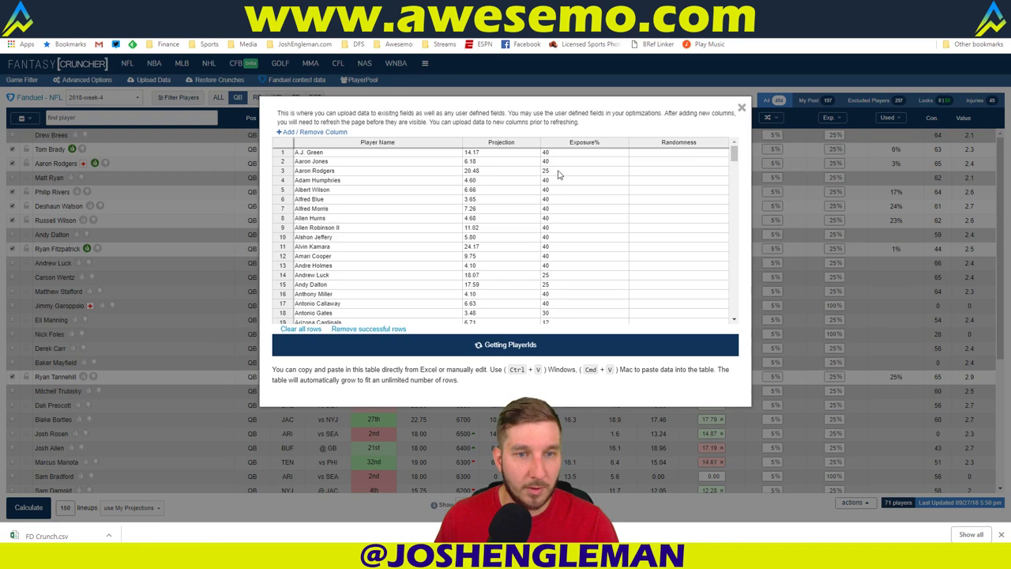
left_click(741, 107)
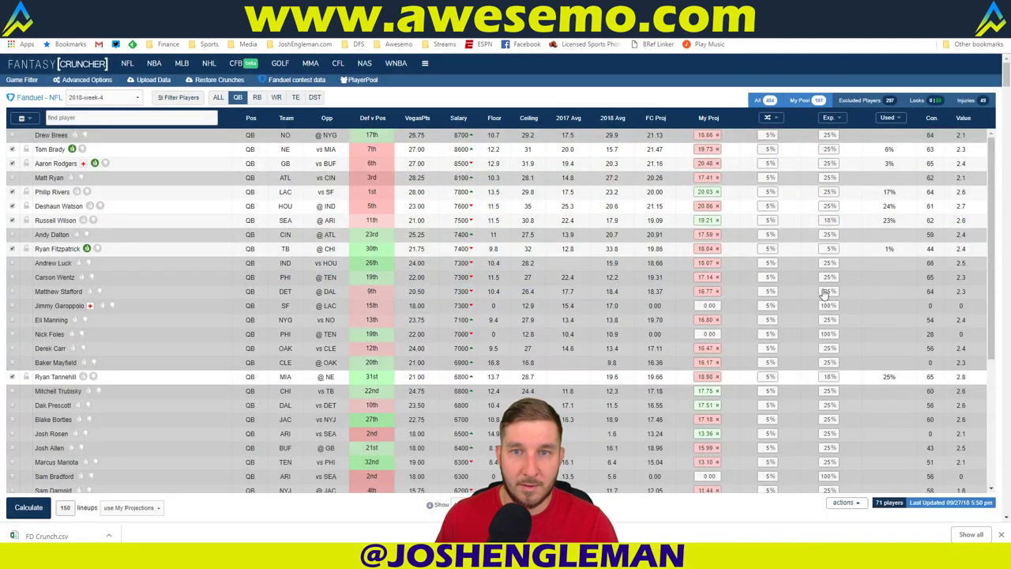
- Limit the player list to My Pool, calculate 150 lineups using My Projections, and list the quarterback exposures
left_click(799, 101)
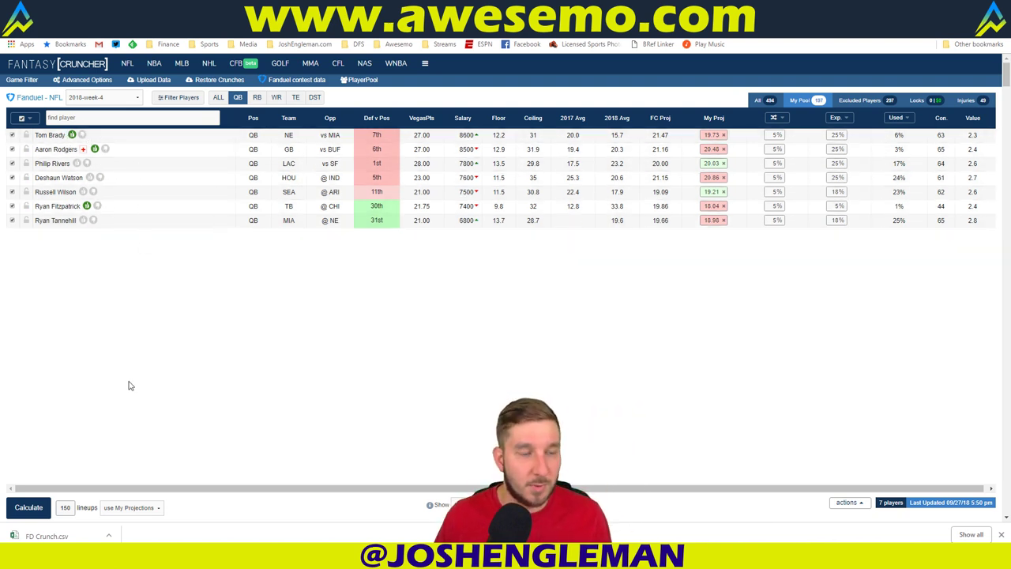
left_click(999, 535)
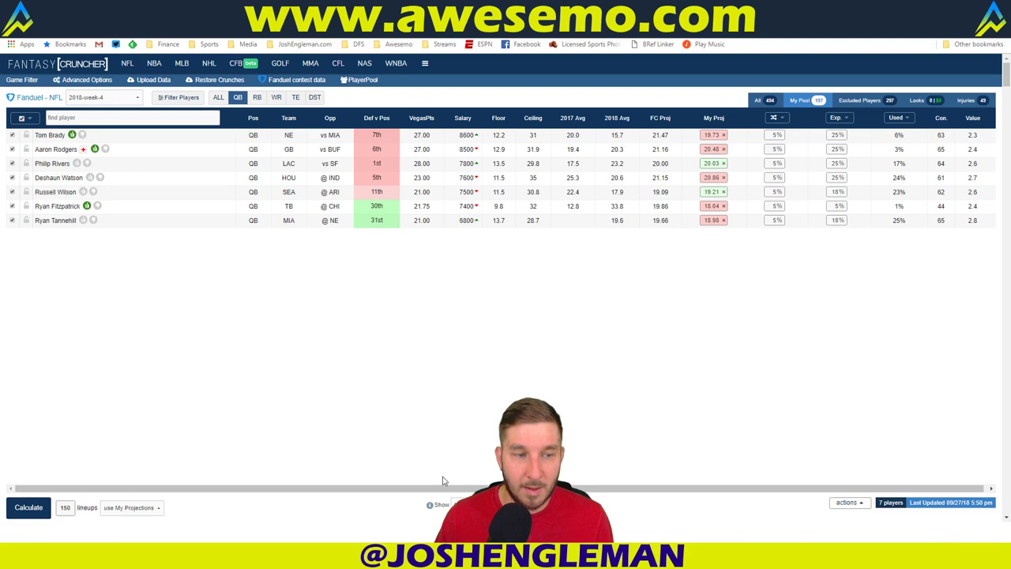
left_click(27, 534)
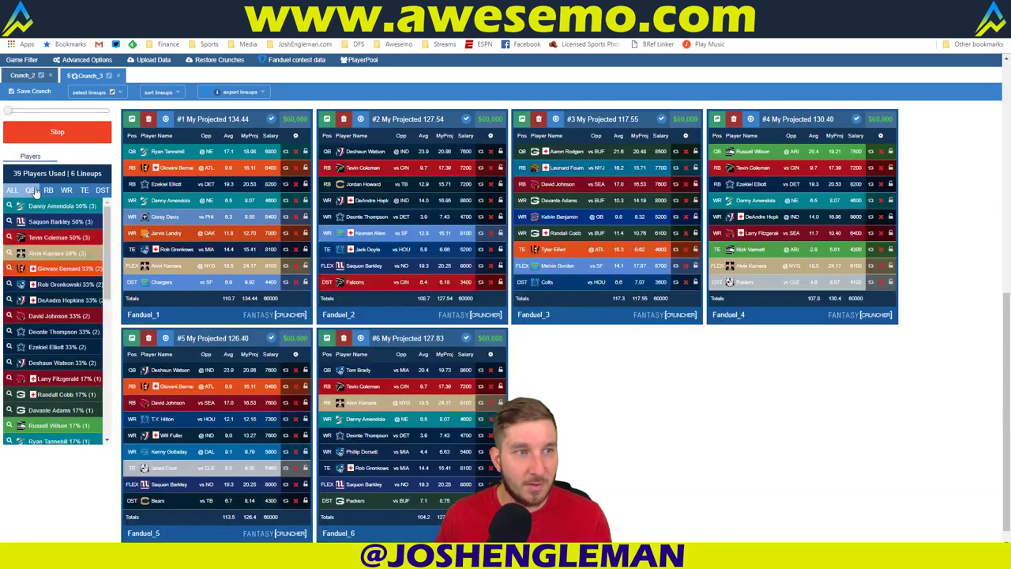
left_click(30, 190)
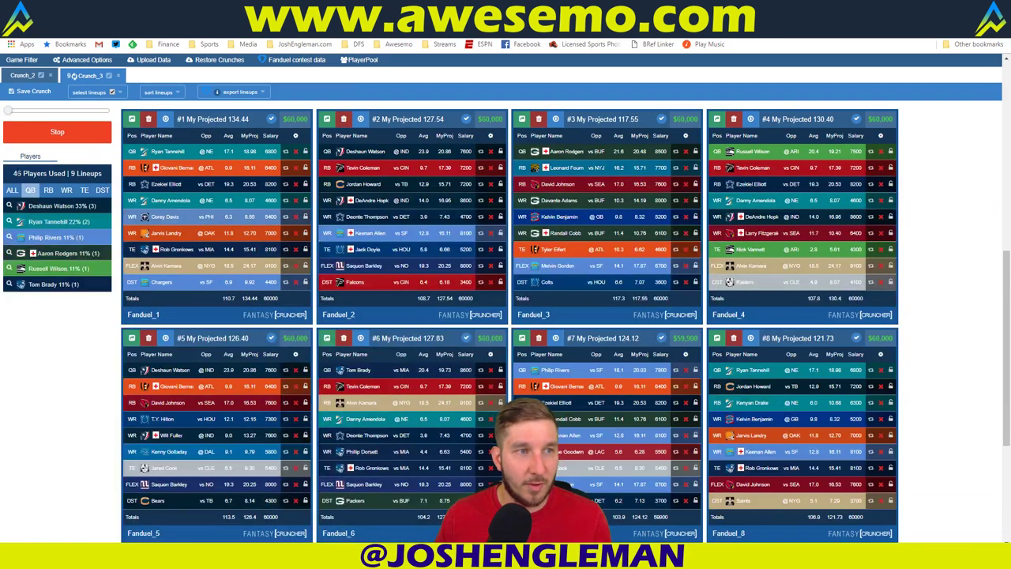
- Discard the Crunch_2 and Crunch_3 results, stopping the running calculation, and recalculate 150 lineups with quarterback exposures listed
left_click(51, 75)
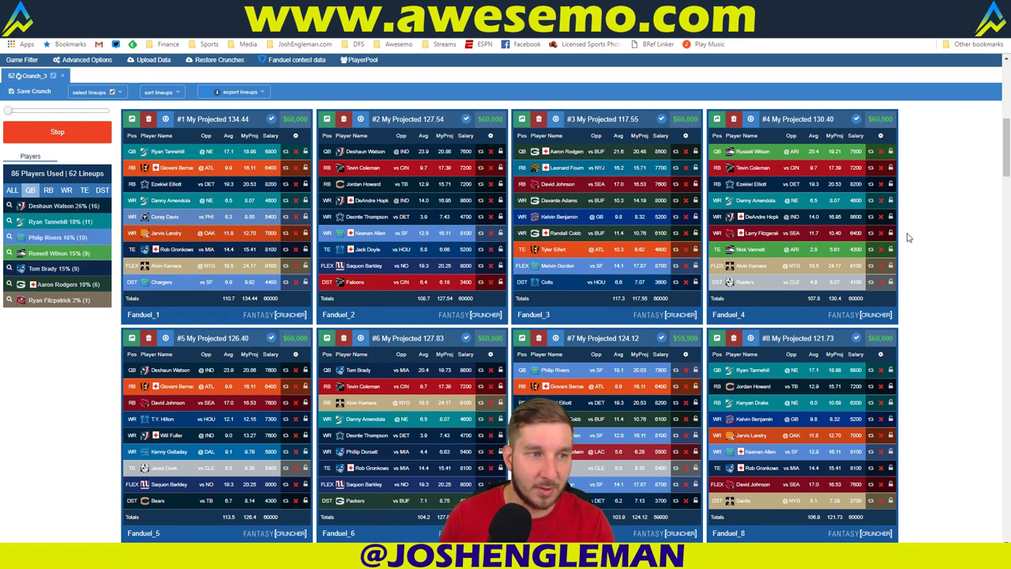
left_click(65, 140)
scroll(169, 232, "up", 5)
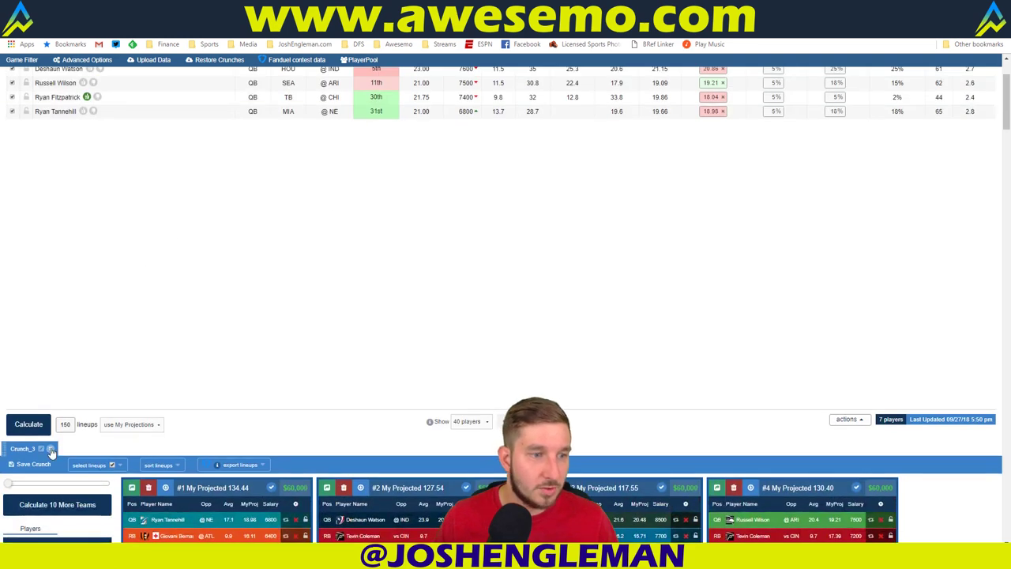
scroll(519, 280, "up", 2)
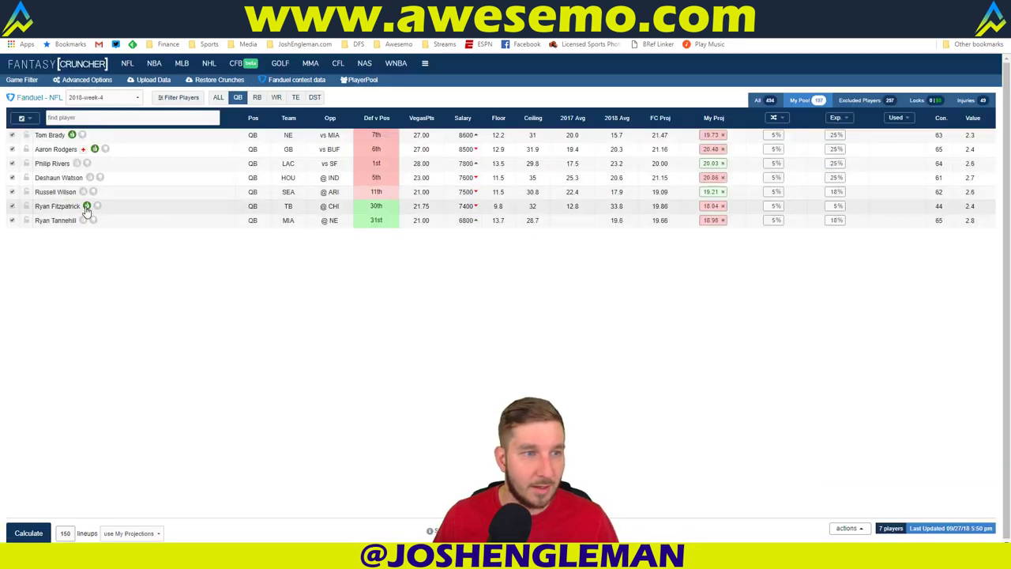
left_click(24, 532)
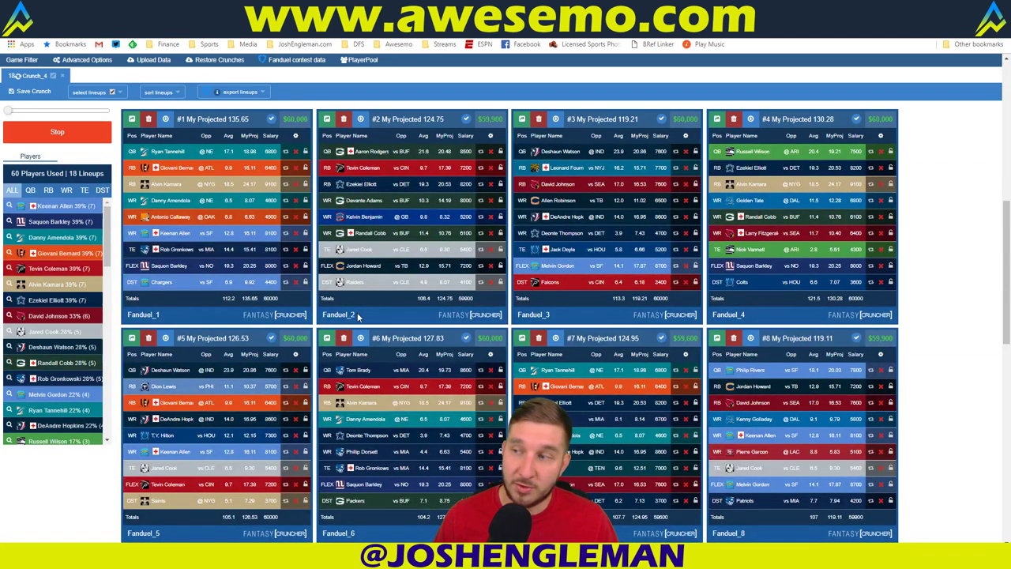
left_click(30, 190)
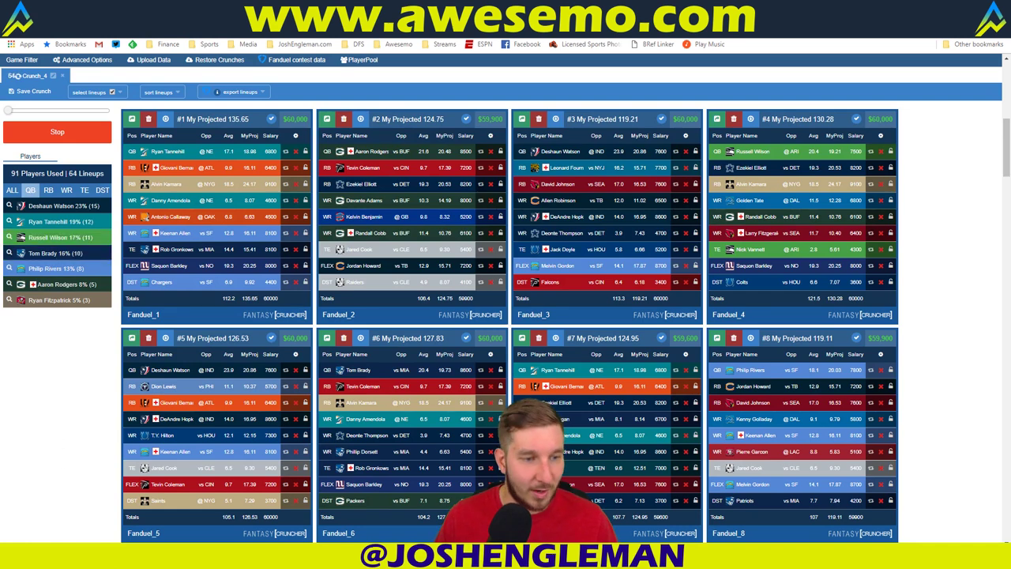
- Switch to Excel and, on the PT_FD_Overview sheet, collapse the TE group and expand the QB group
key("alt+Tab")
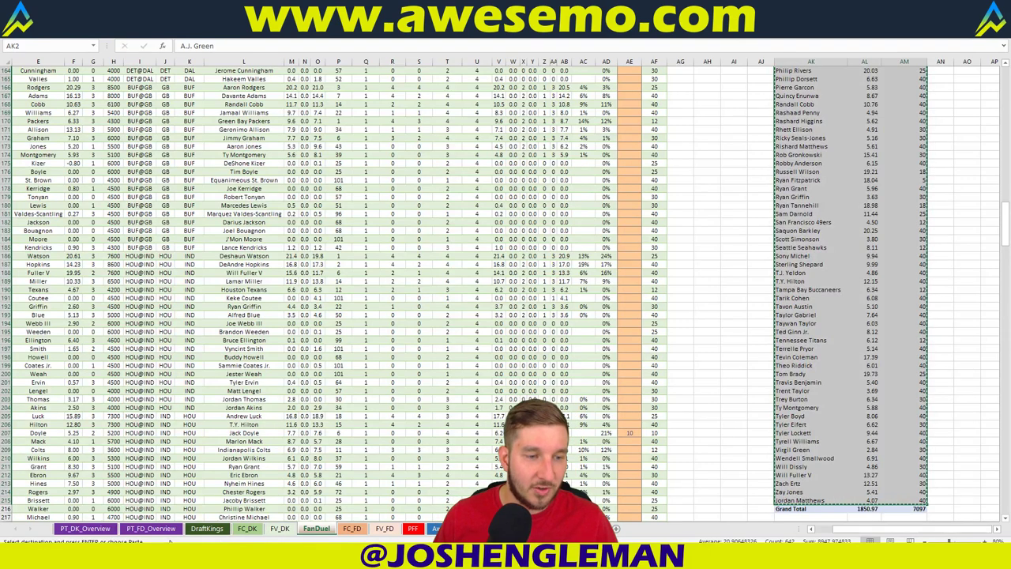
left_click(150, 528)
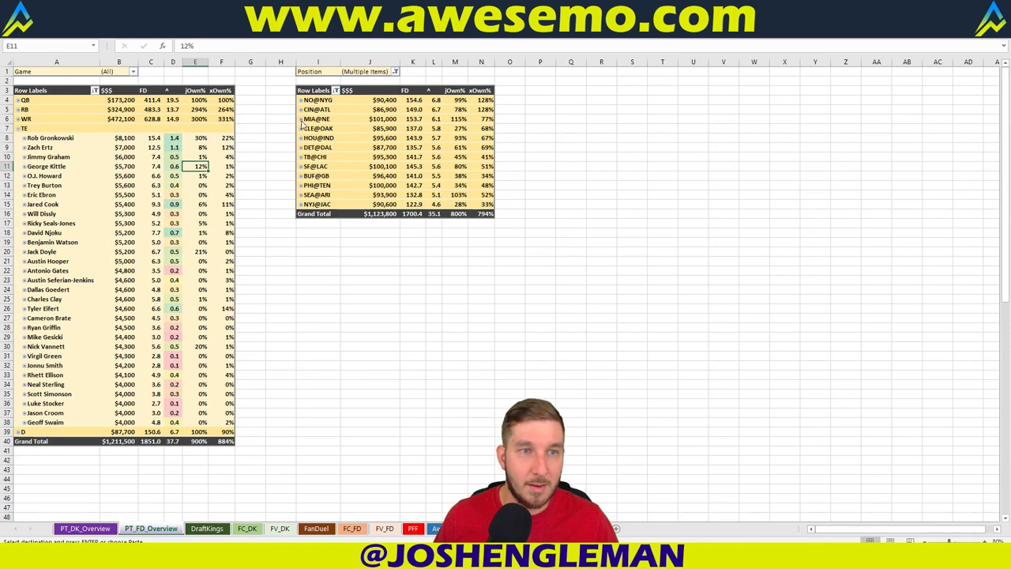
left_click(15, 130)
left_click(18, 130)
left_click(17, 100)
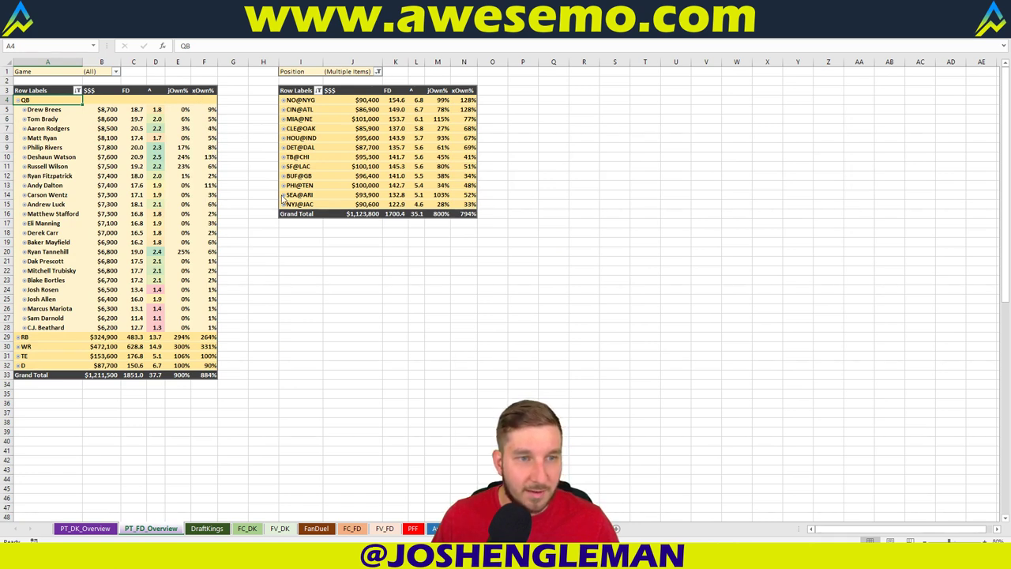
- Examine the SEA@ARI game's players, comparing jOwn% with xOwn% for Russell Wilson and his receivers, then collapse the game
left_click(283, 195)
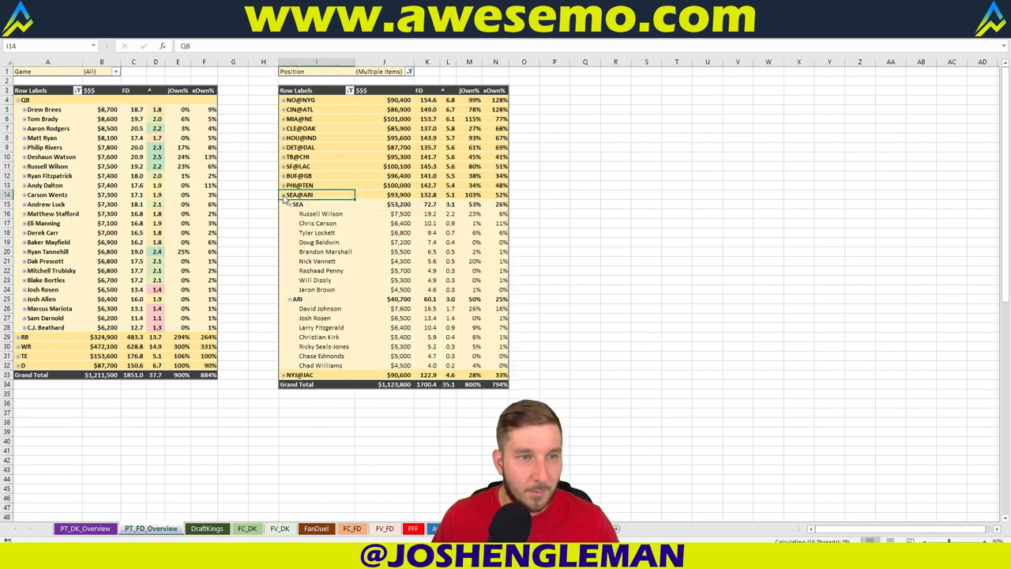
left_click(427, 213)
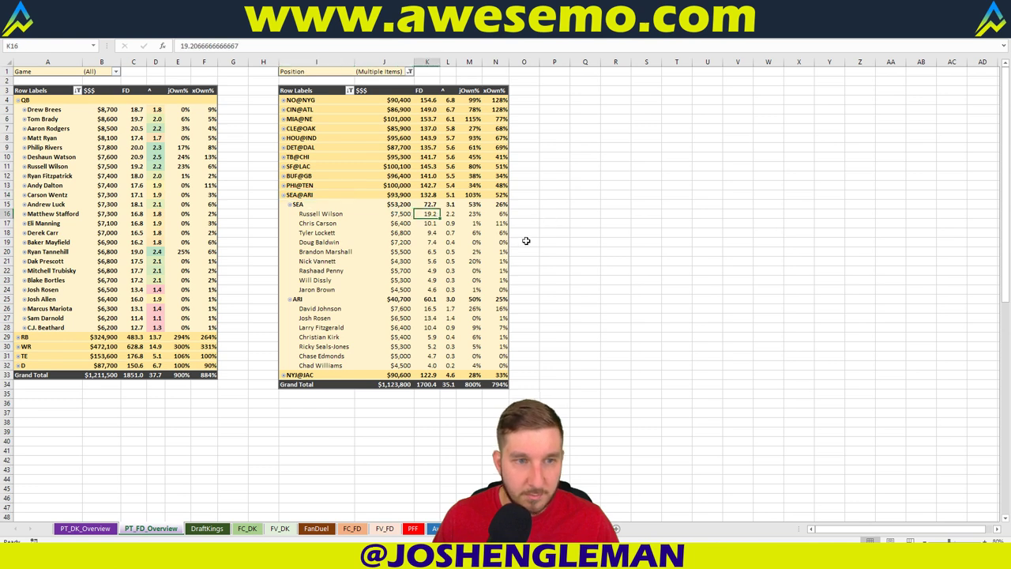
left_click(474, 223)
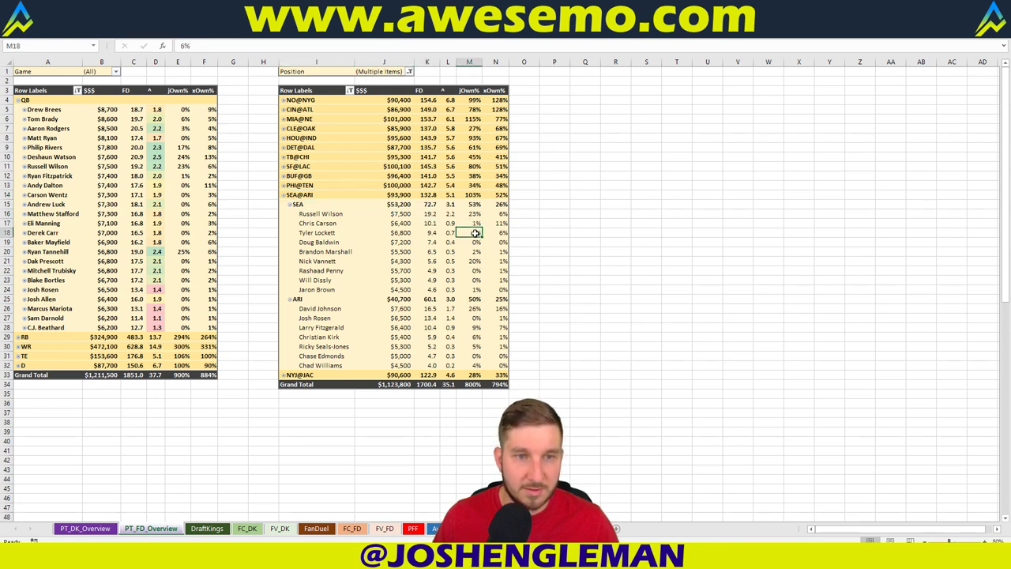
left_click(472, 261)
left_click(477, 251)
left_click(473, 261)
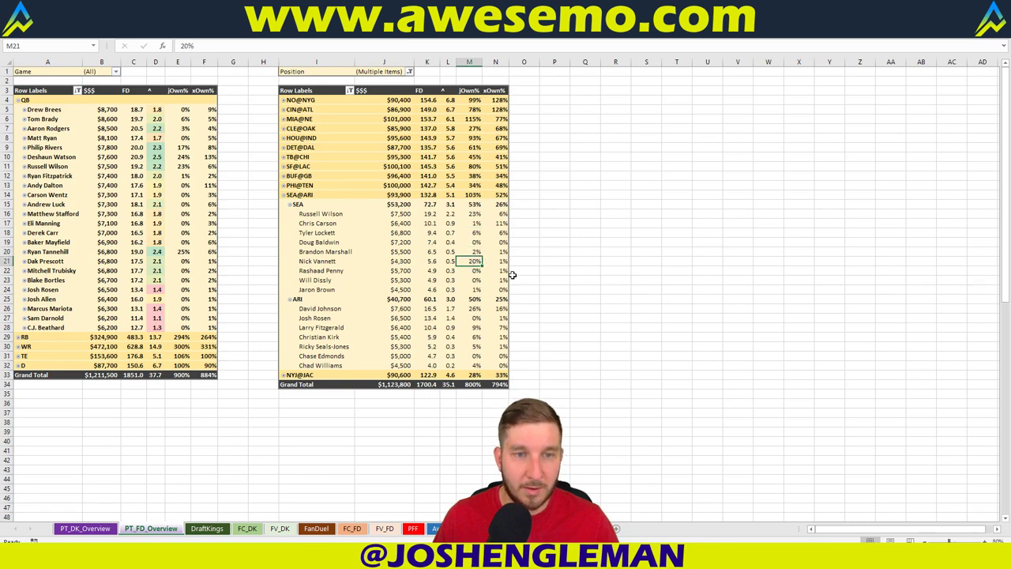
mouse_move(491, 242)
left_mouse_down()
mouse_move(462, 242)
mouse_move(476, 241)
left_mouse_up()
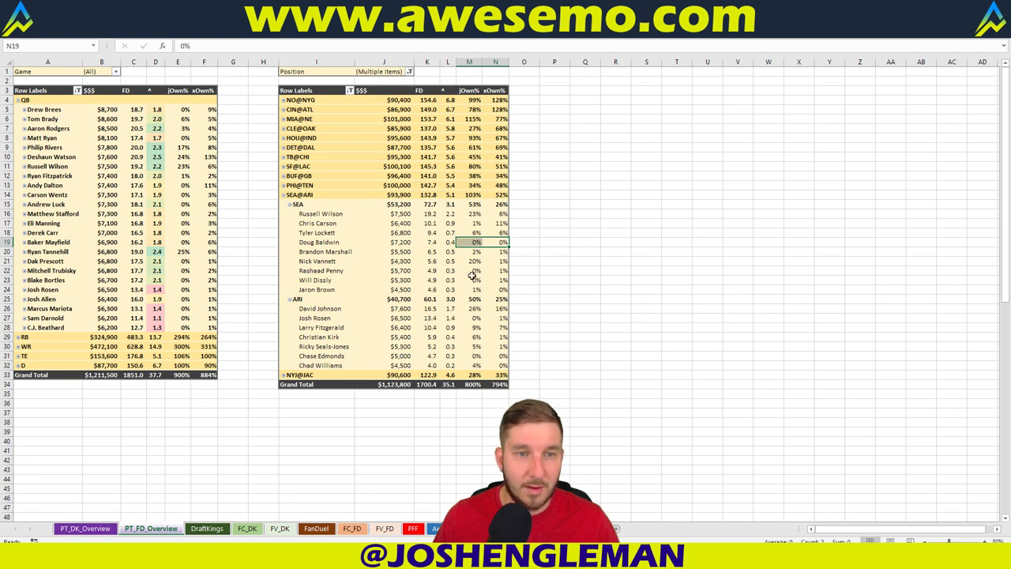
left_click(484, 241)
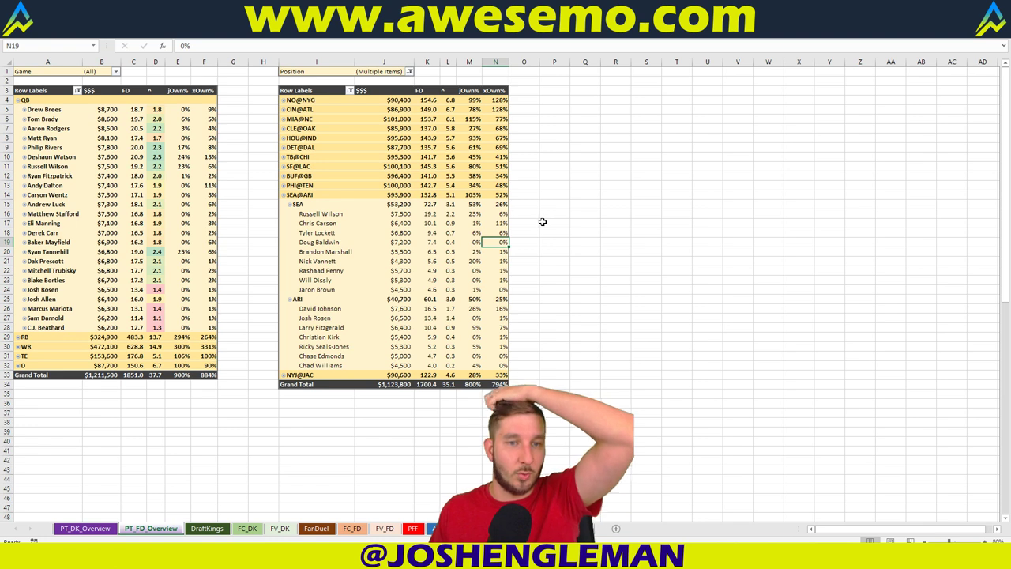
left_click(470, 259)
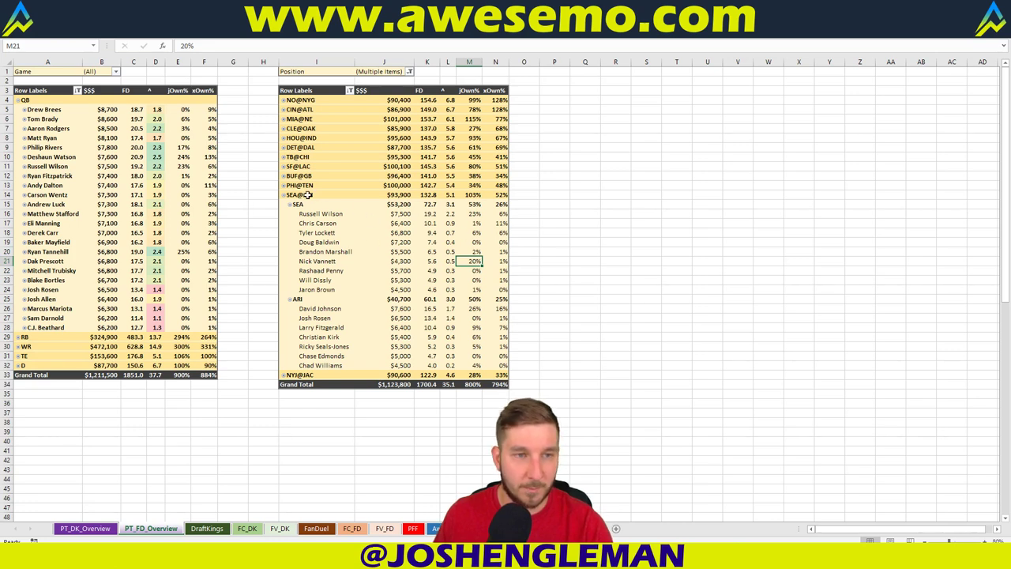
left_click(284, 195)
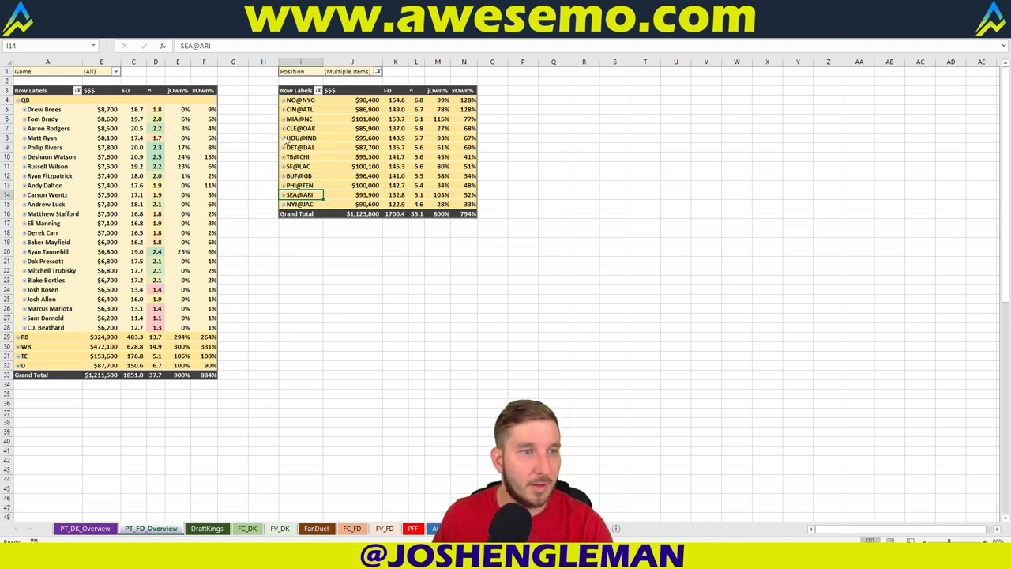
- Examine the SF@LAC game's players, comparing jOwn% with xOwn% for the Chargers' stack, and collapse the game again
left_click(284, 168)
left_click(469, 194)
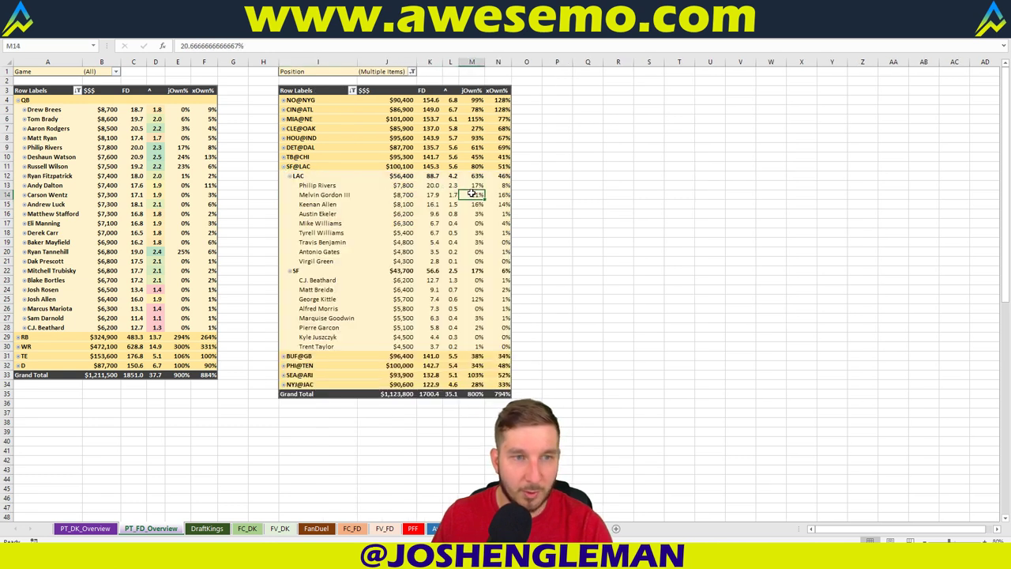
left_click(469, 204)
left_click(491, 215)
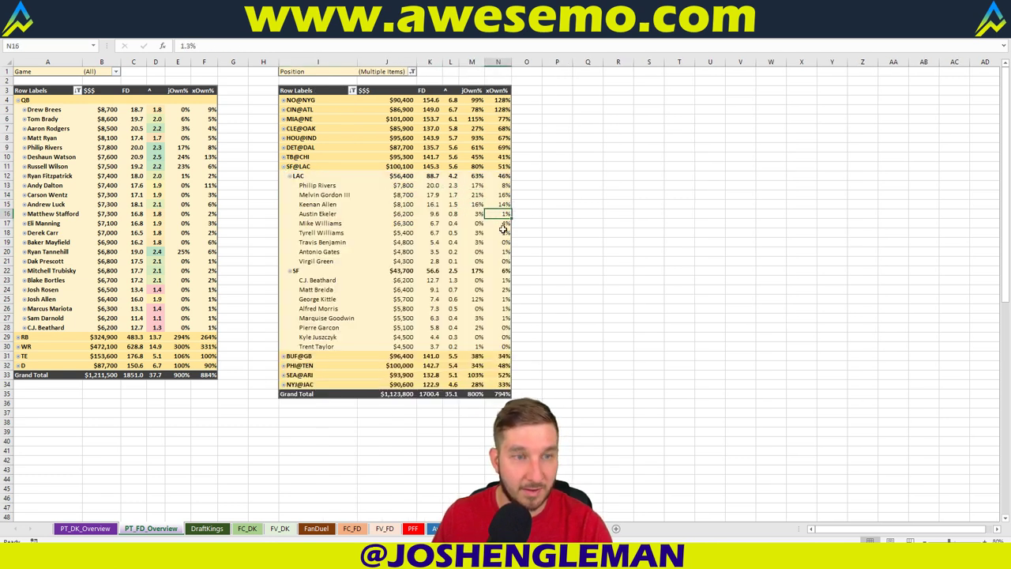
left_click(474, 214)
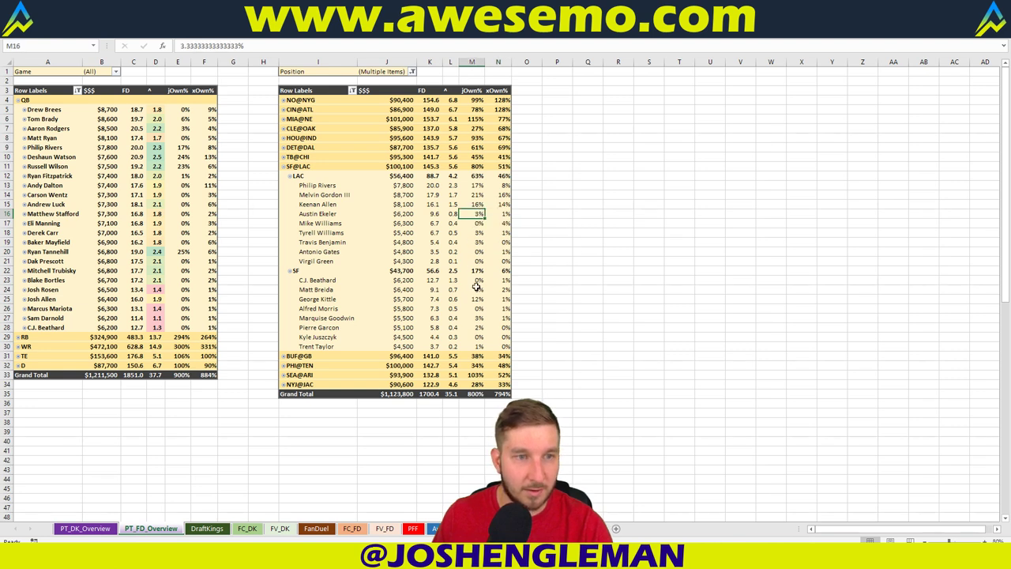
left_click(476, 241)
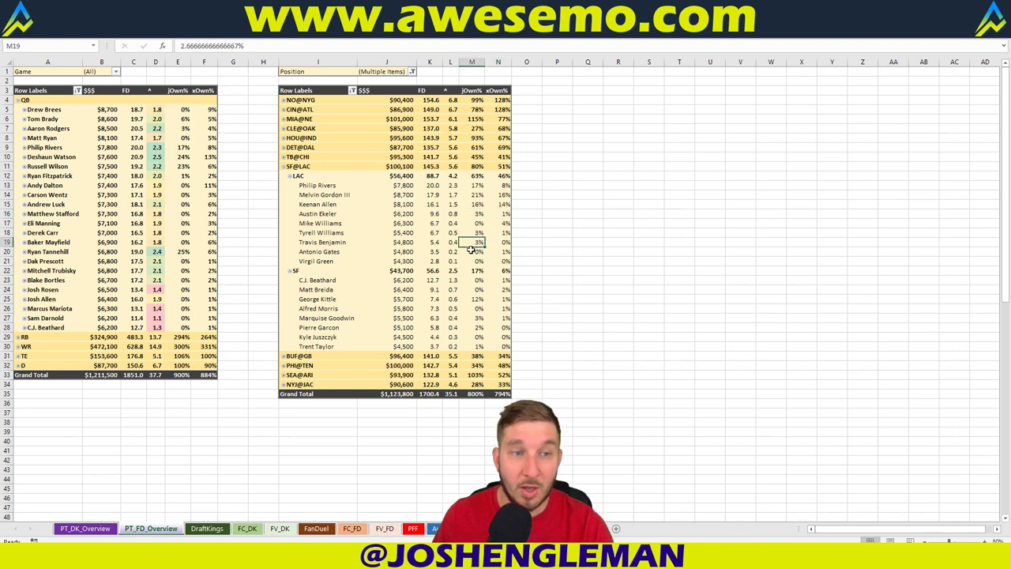
left_click(566, 232)
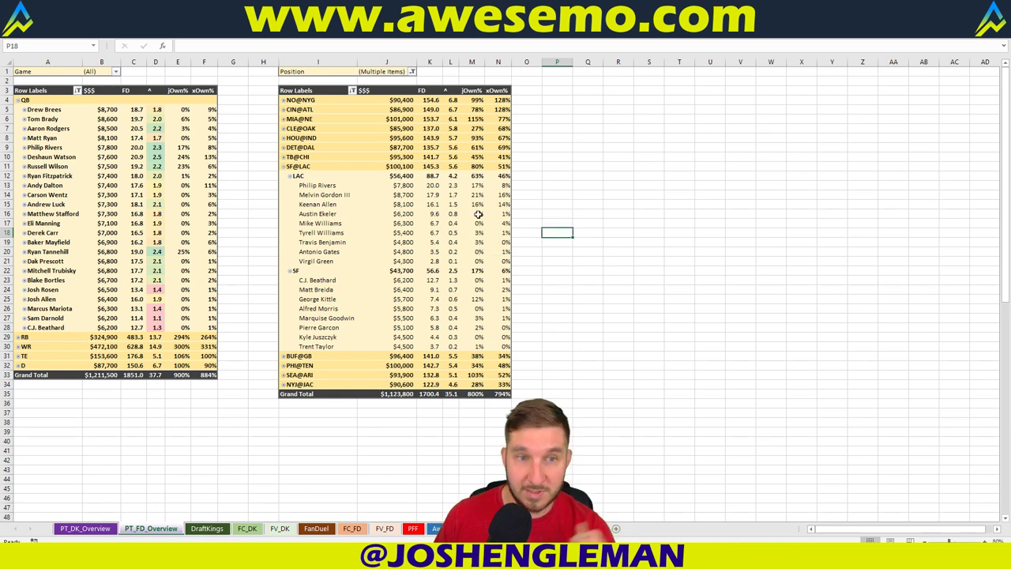
mouse_move(479, 224)
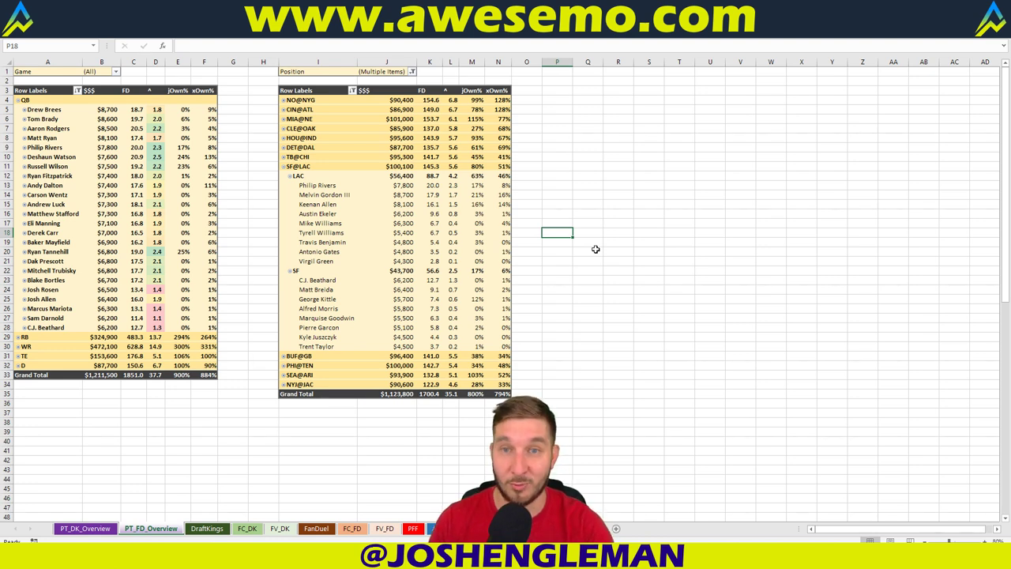
left_click(284, 168)
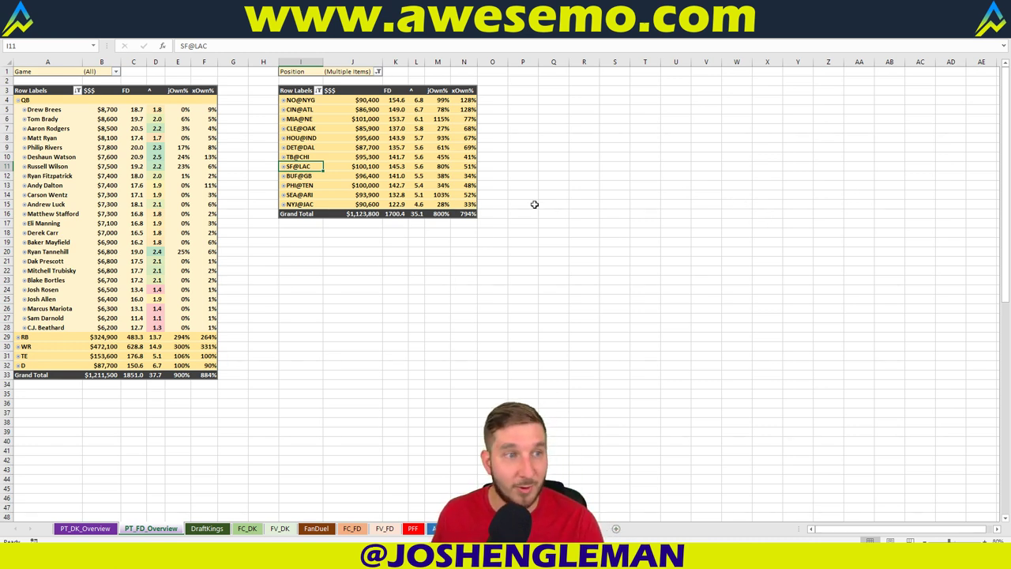
left_click(371, 287)
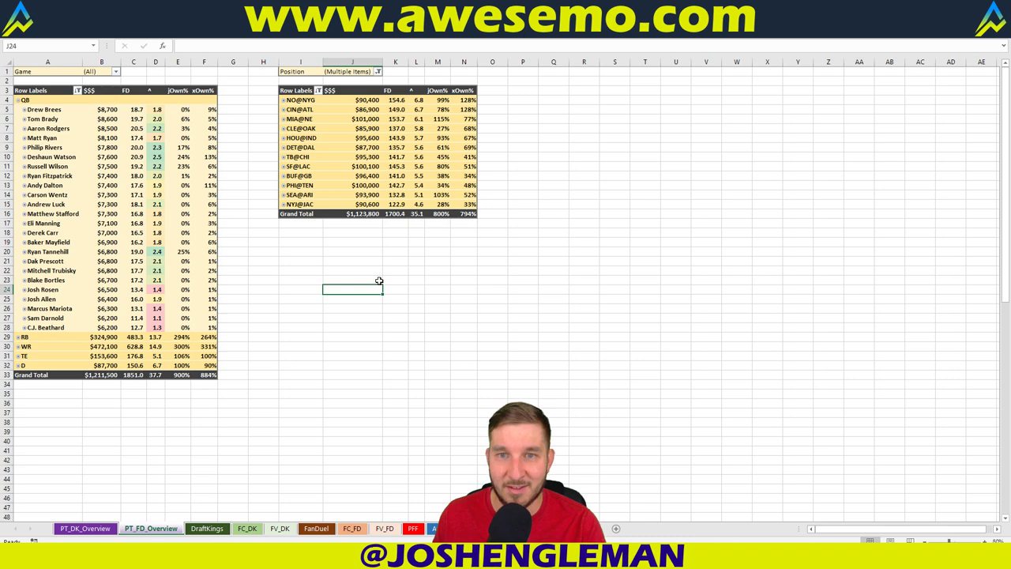
left_click(313, 318)
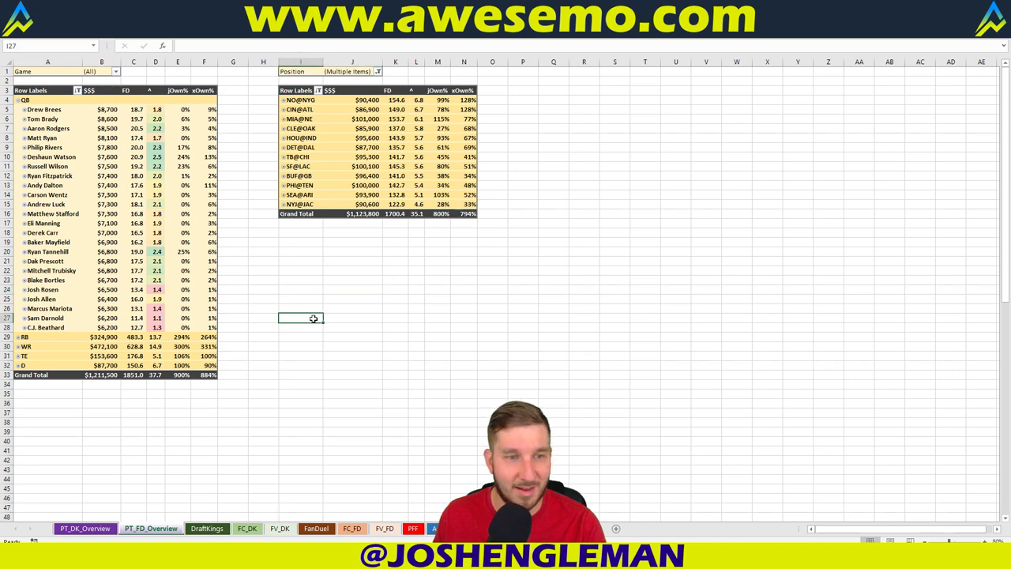
- Switch to FantasyCruncher and export the lineups for the 09/30 1:00 pm Main slate, overwriting FD Crunch.csv
left_click(75, 557)
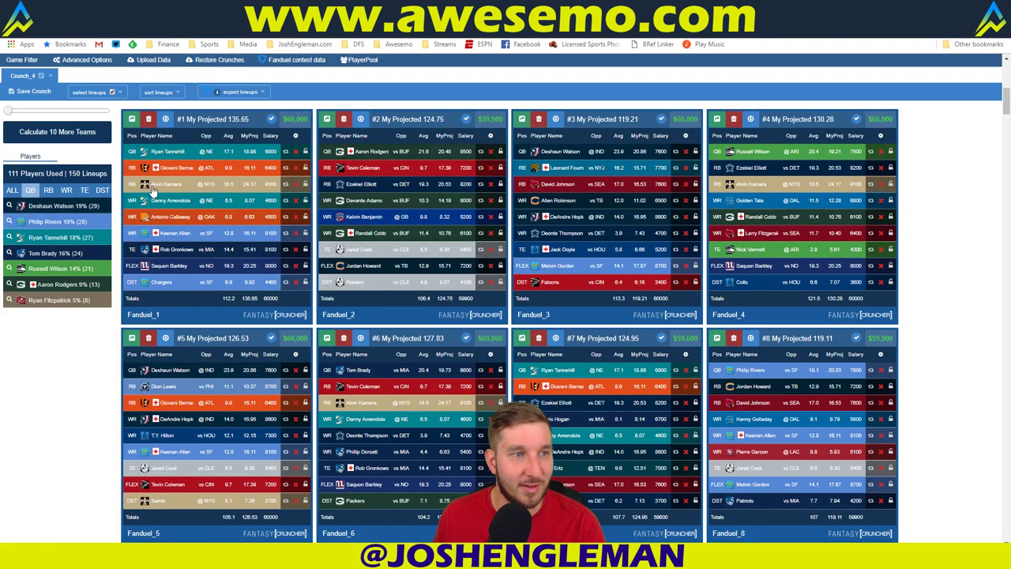
left_click(266, 93)
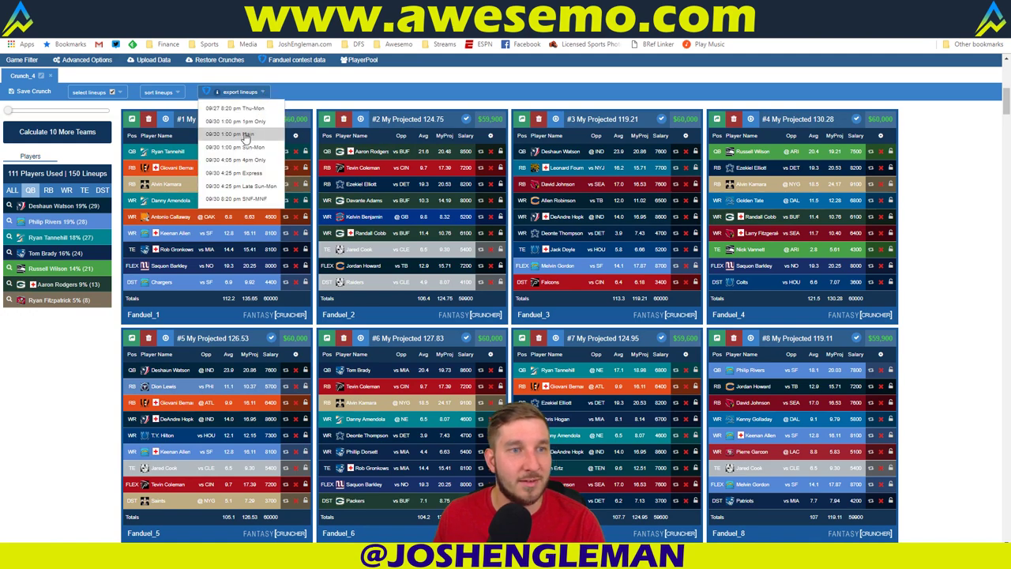
left_click(245, 134)
double_click(151, 75)
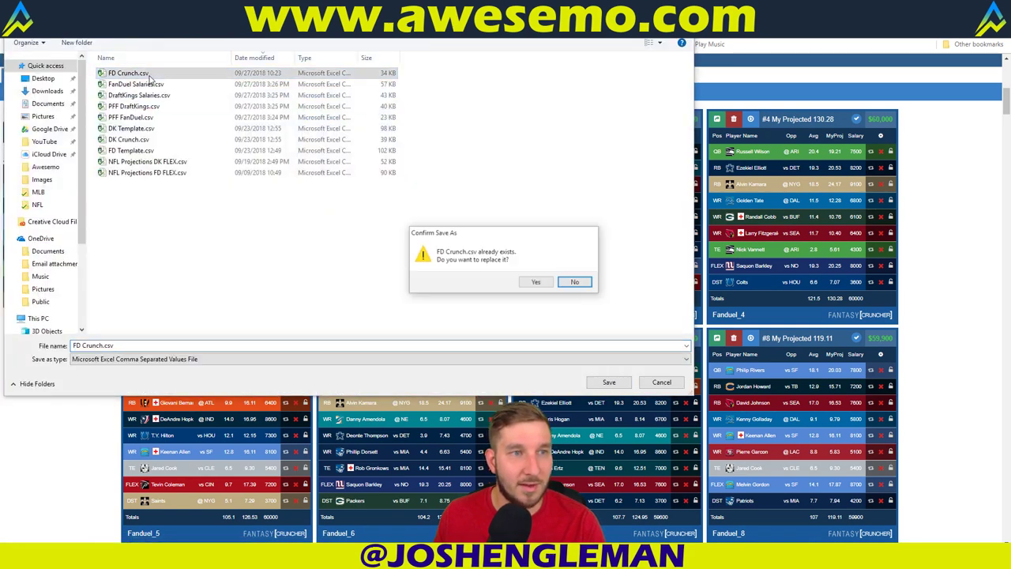
left_click(535, 282)
- Return to FantasyCruncher and export the lineups again, overwriting FD Crunch.csv
left_click(55, 535)
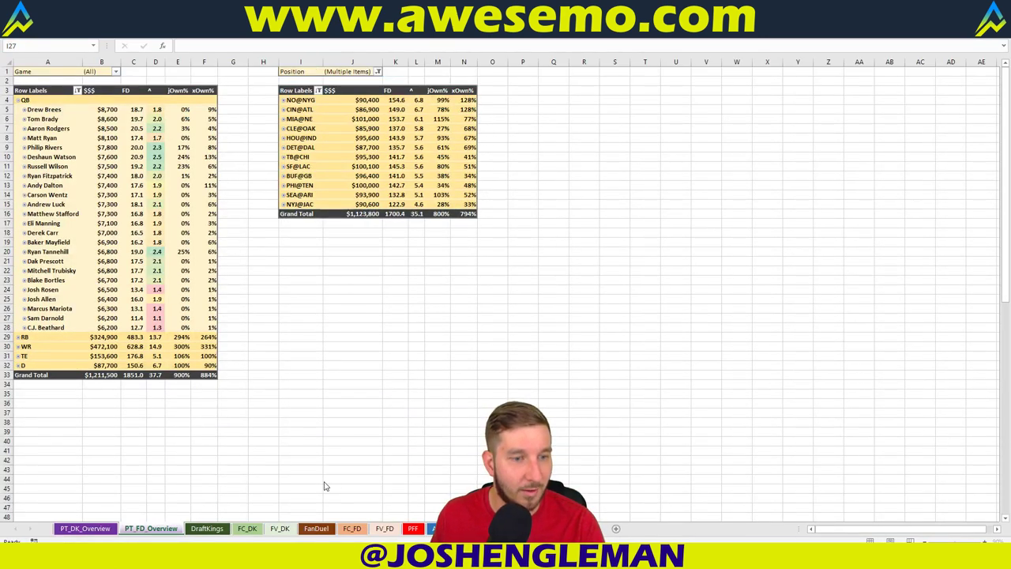
key("alt+Tab")
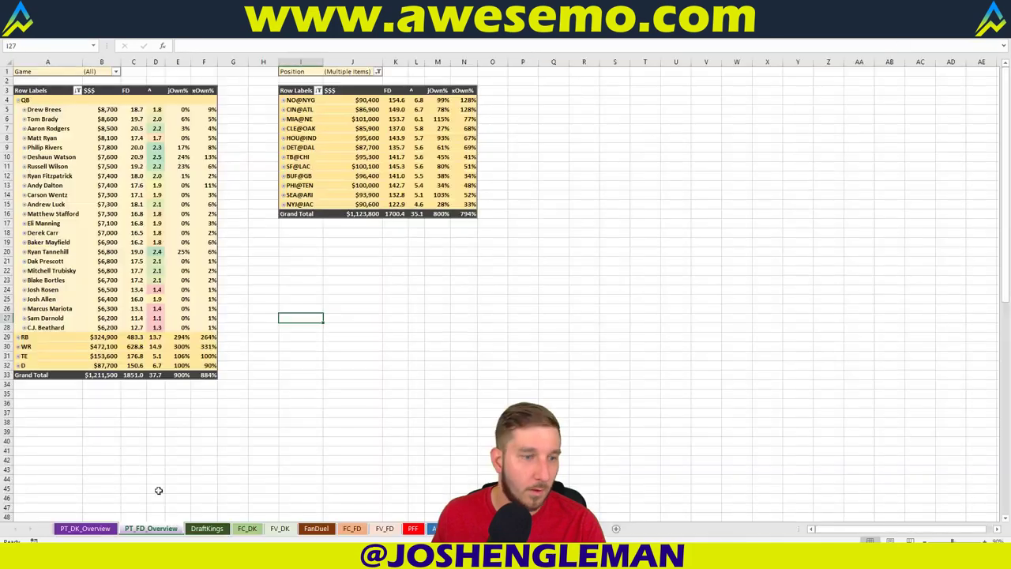
key("alt+Tab")
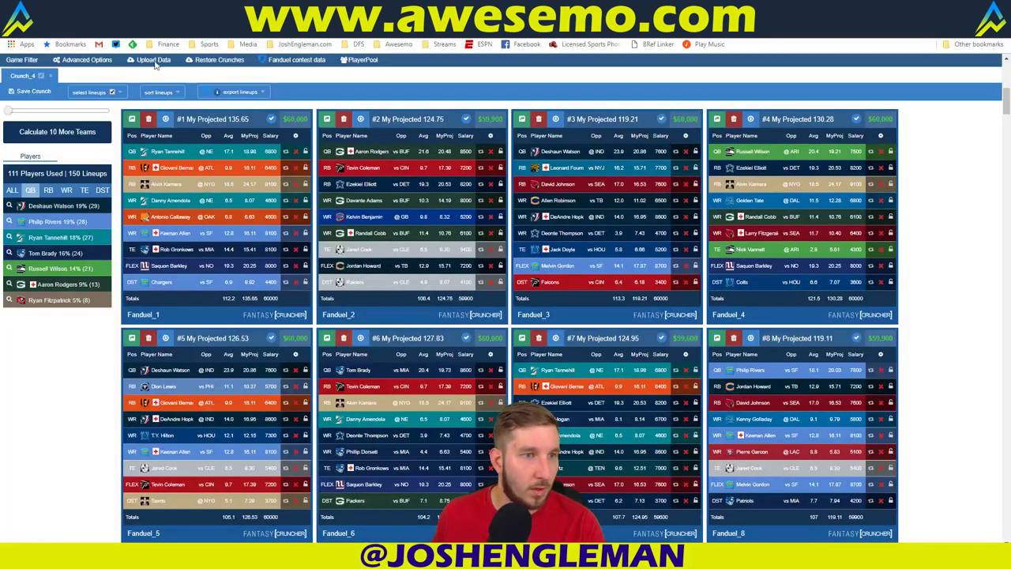
left_click(234, 92)
left_click(247, 134)
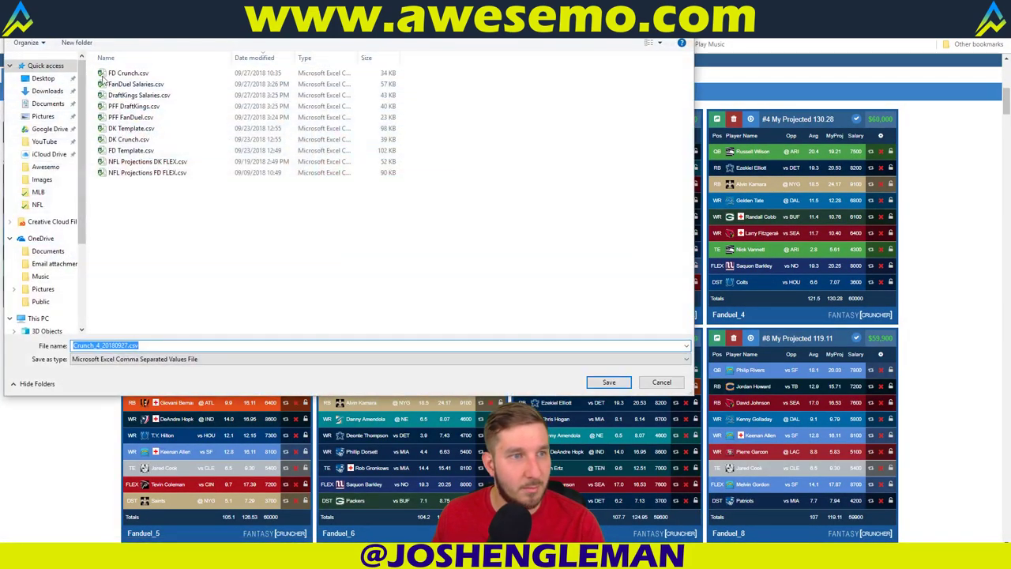
double_click(130, 74)
left_click(529, 282)
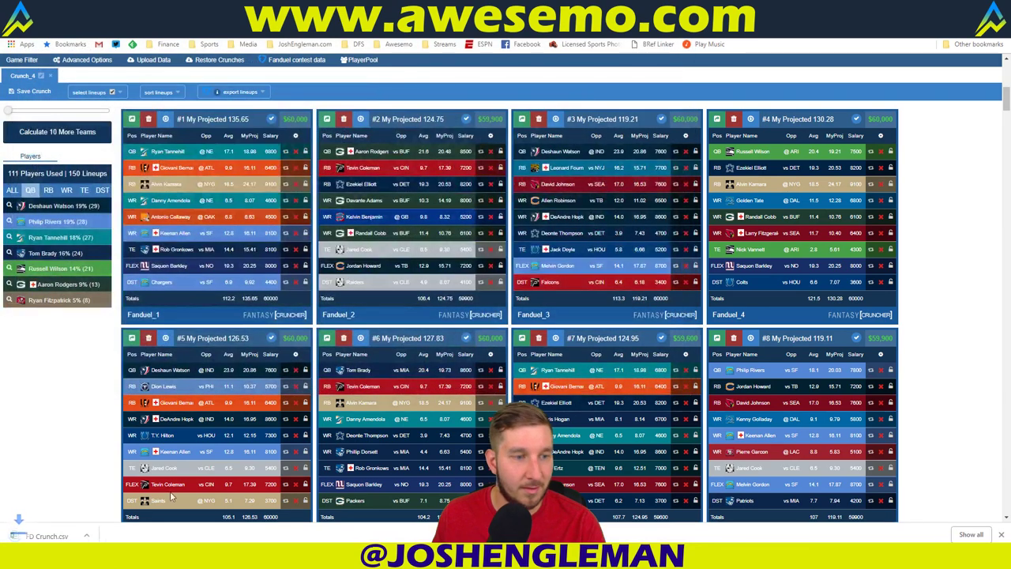
- Switch to Excel, refresh the lineup data on the FC_FD sheet and refresh the pivot table on PT_FD_Overview
key("alt+Tab")
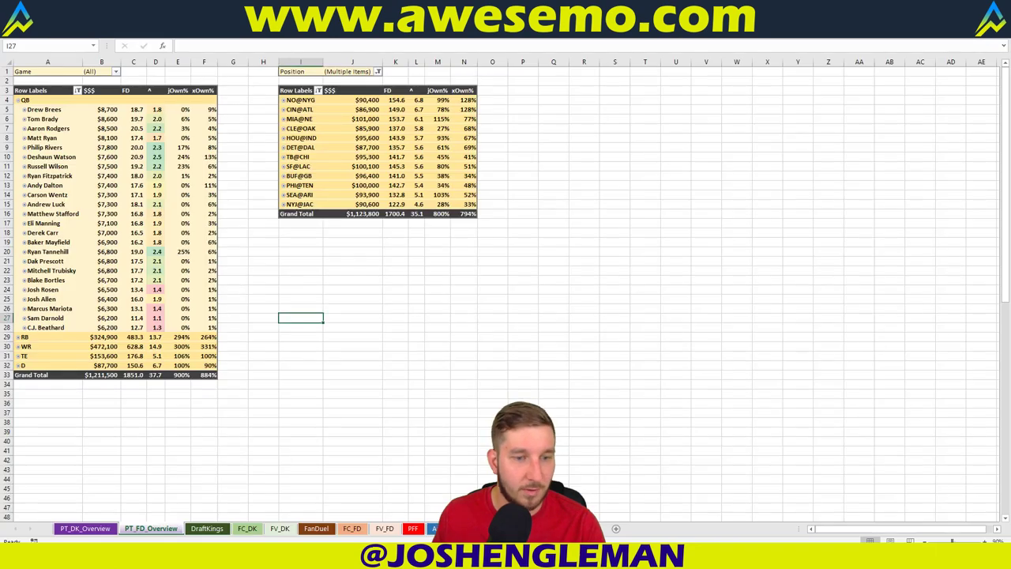
left_click(353, 528)
right_click(340, 137)
left_click(376, 224)
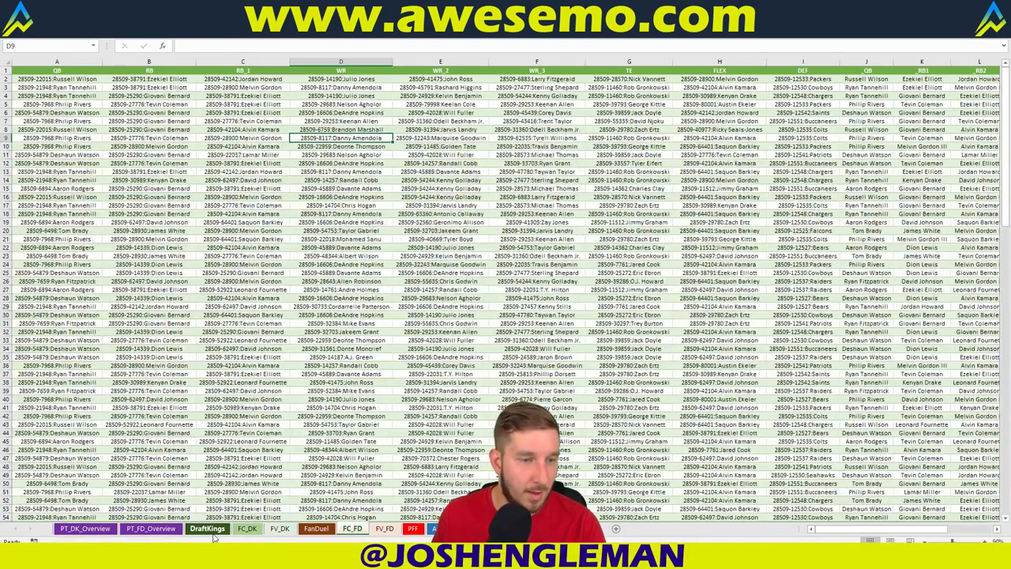
left_click(155, 528)
right_click(188, 213)
left_click(217, 258)
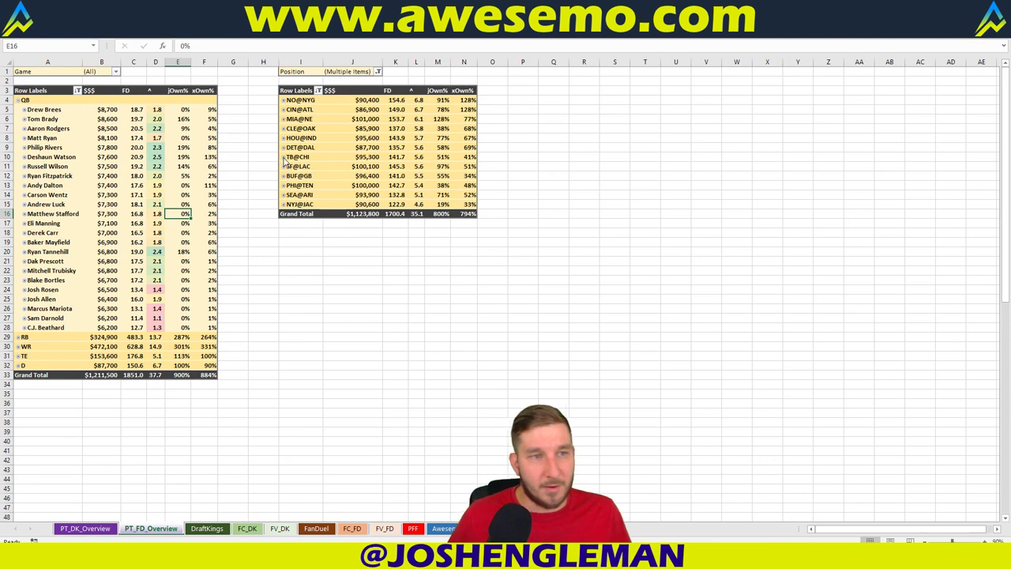
- Compare jOwn% with xOwn% for the quarterbacks, including Tom Brady, Aaron Rodgers, Deshaun Watson, Russell Wilson and Ryan Tannehill
left_click(187, 120)
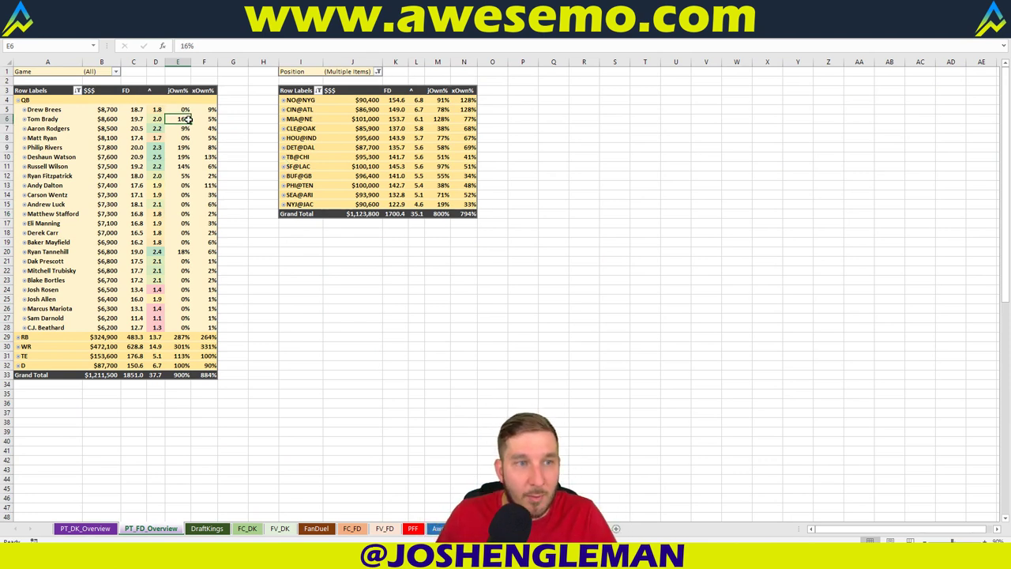
left_click(209, 118)
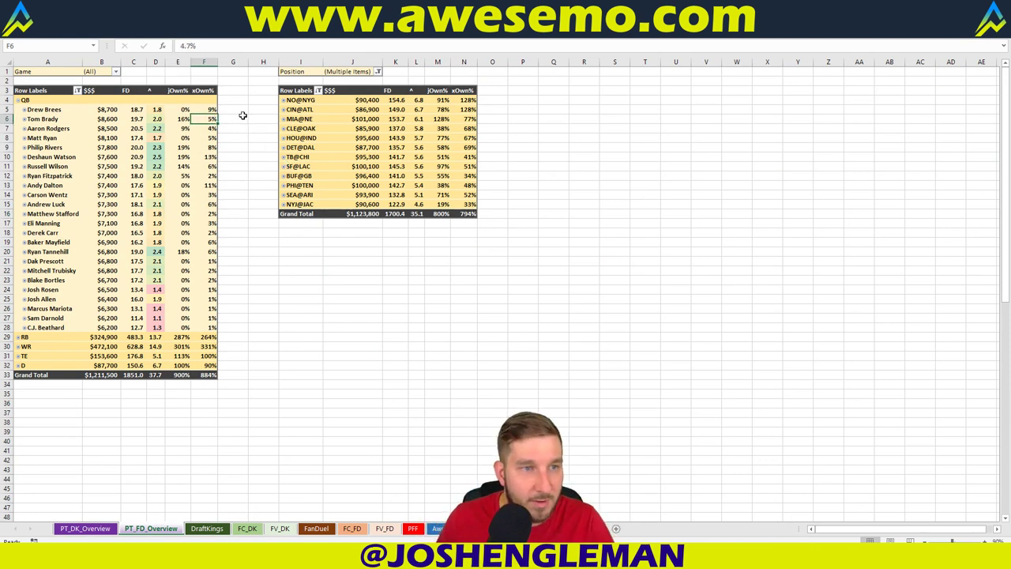
left_click(195, 130)
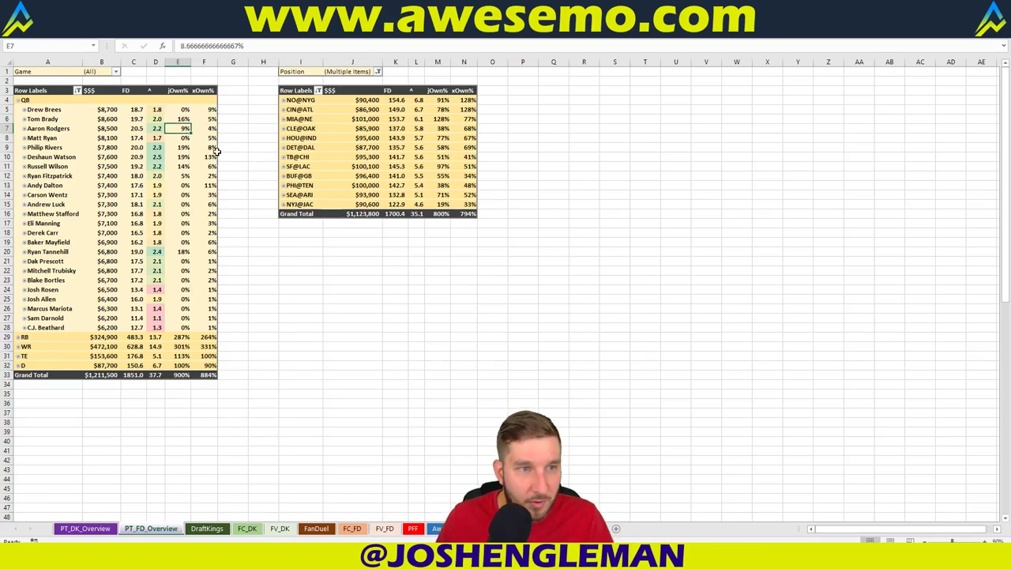
left_click(212, 148)
left_click(205, 157)
left_click(171, 157)
left_click_drag(172, 157, 131, 156)
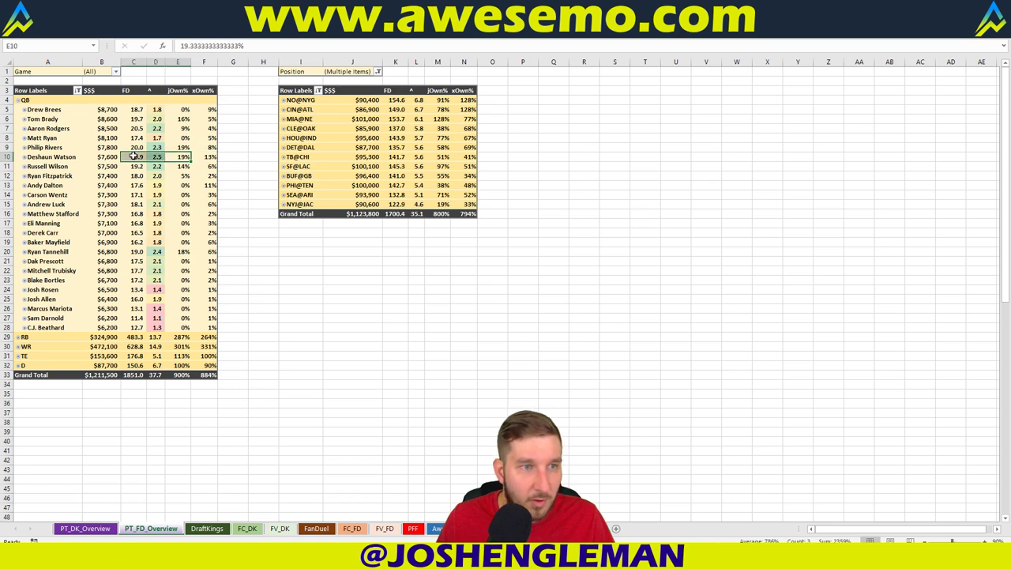
left_click(209, 166)
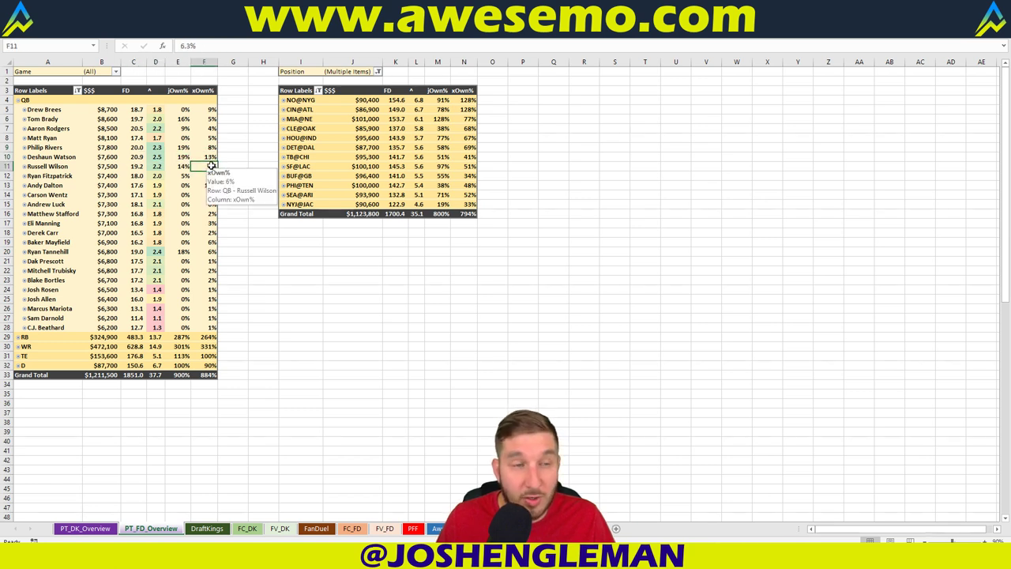
mouse_move(210, 165)
left_mouse_down()
mouse_move(168, 163)
mouse_move(200, 175)
left_mouse_up()
left_click_drag(181, 251, 205, 251)
left_click(267, 245)
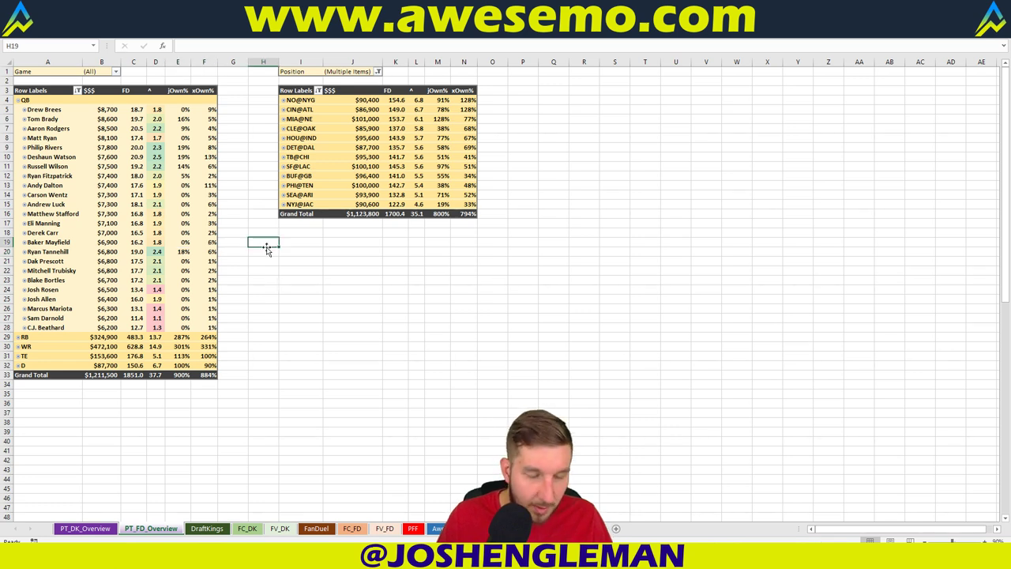
- Compare jOwn% with xOwn% for the MIA@NE game in the game pivot table
right_click(357, 163)
key("Escape")
right_click(362, 117)
key("Escape")
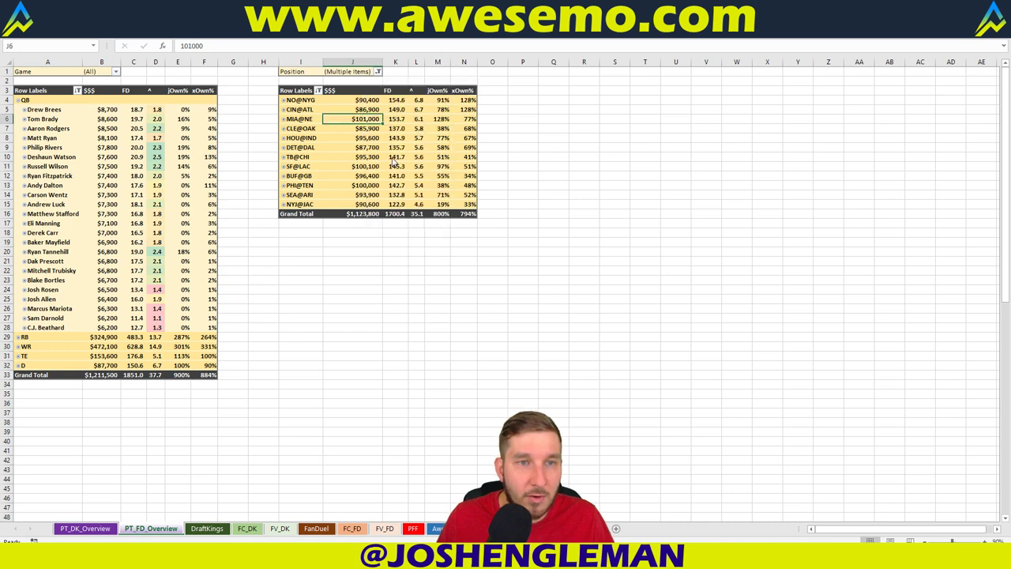
left_click(458, 120)
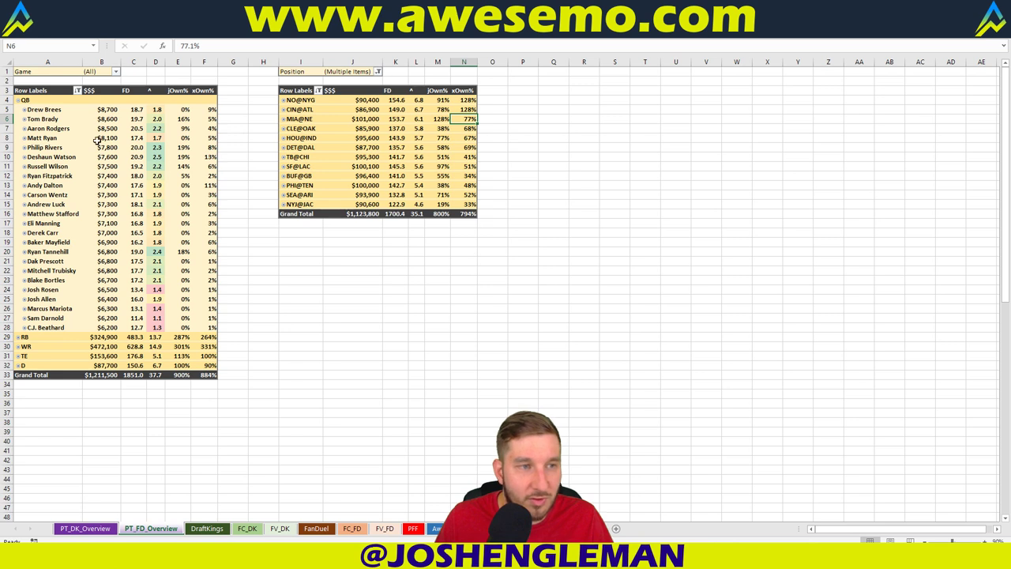
- Collapse the QB group, expand the RB group and examine the top running backs' value and ownership, including Leonard Fournette and Giovani Bernard
left_click(18, 100)
left_click(17, 109)
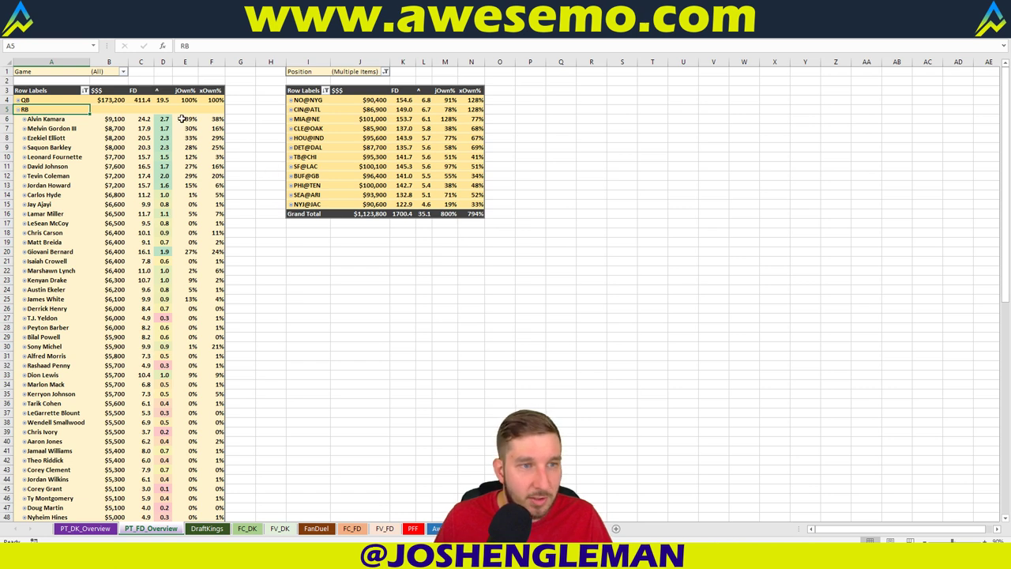
left_click_drag(162, 118, 158, 163)
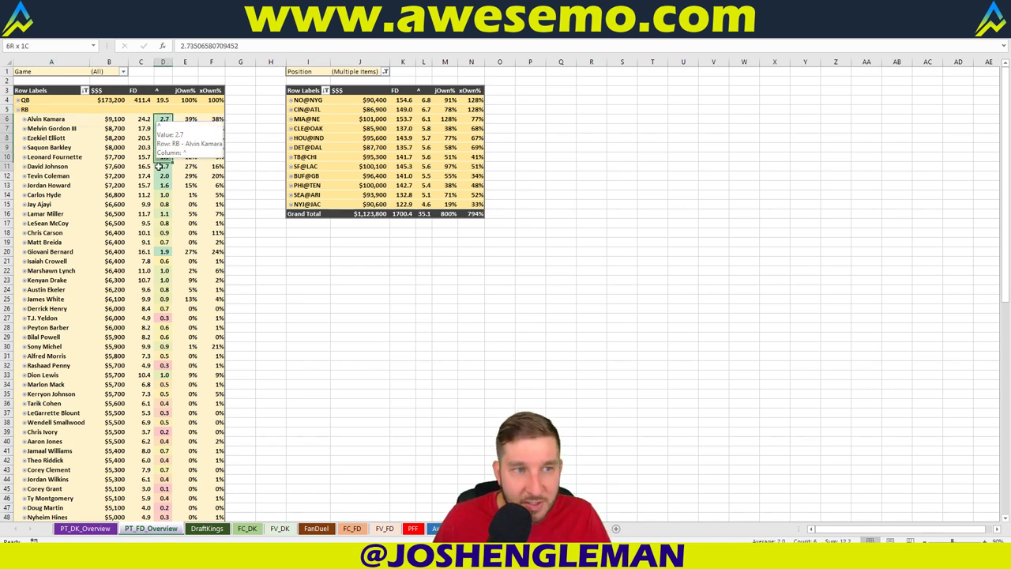
left_click(251, 176)
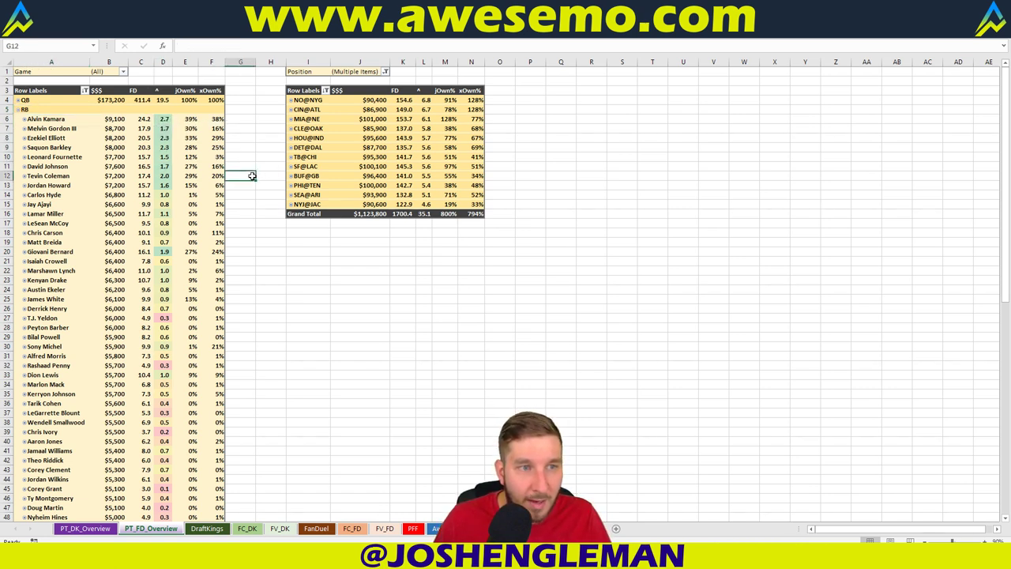
left_click(192, 157)
left_click(191, 252)
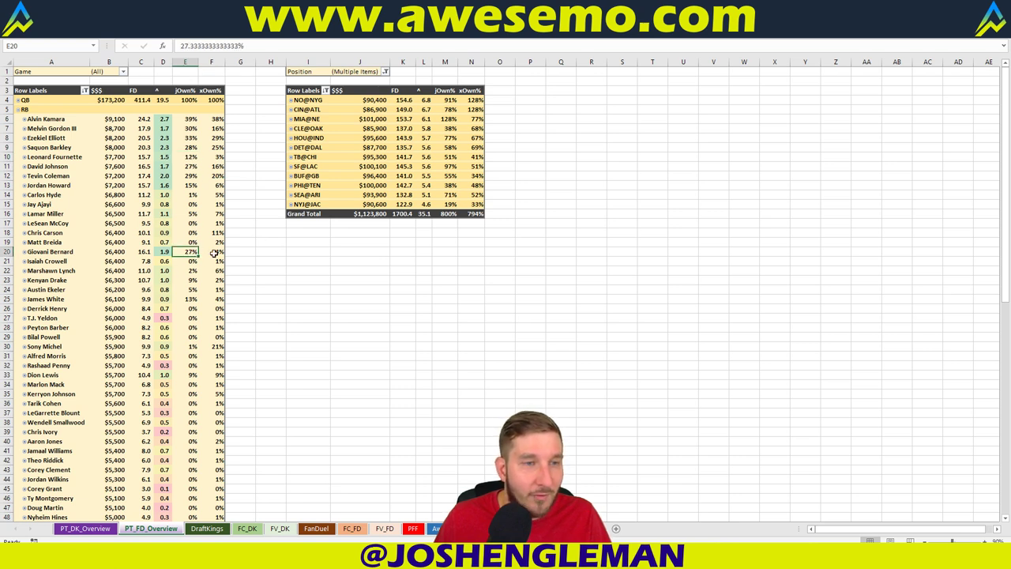
left_click(125, 251)
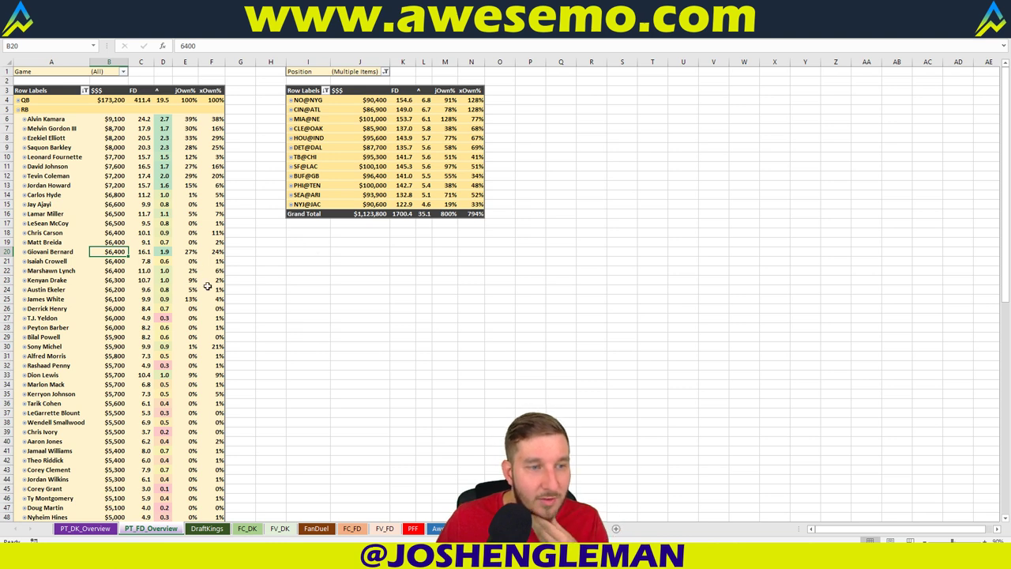
- Examine the cheaper running backs, checking ownership for James White and Sony Michel and the projection for Dion Lewis
mouse_move(214, 291)
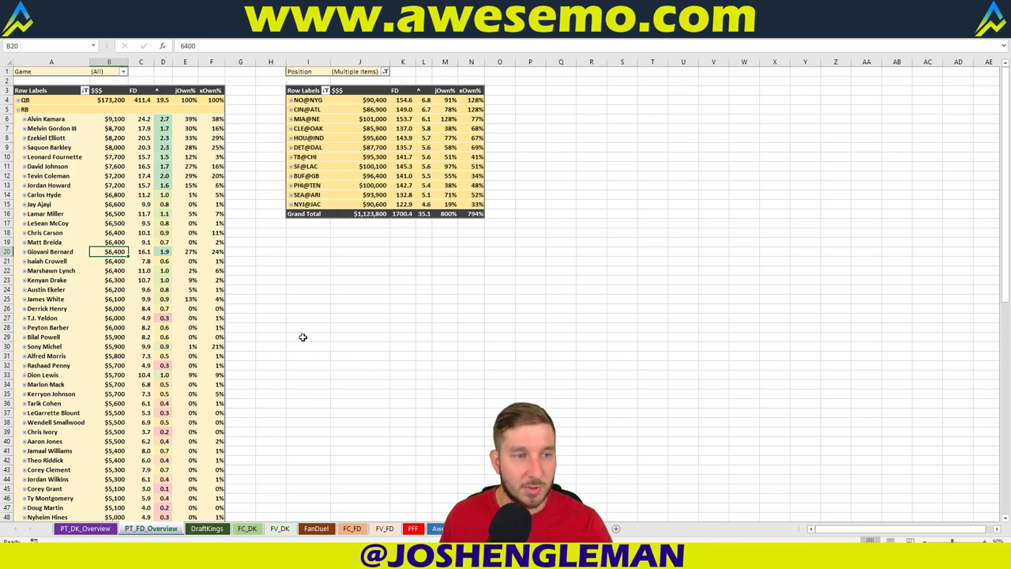
scroll(307, 337, "down", 1)
left_click(197, 271)
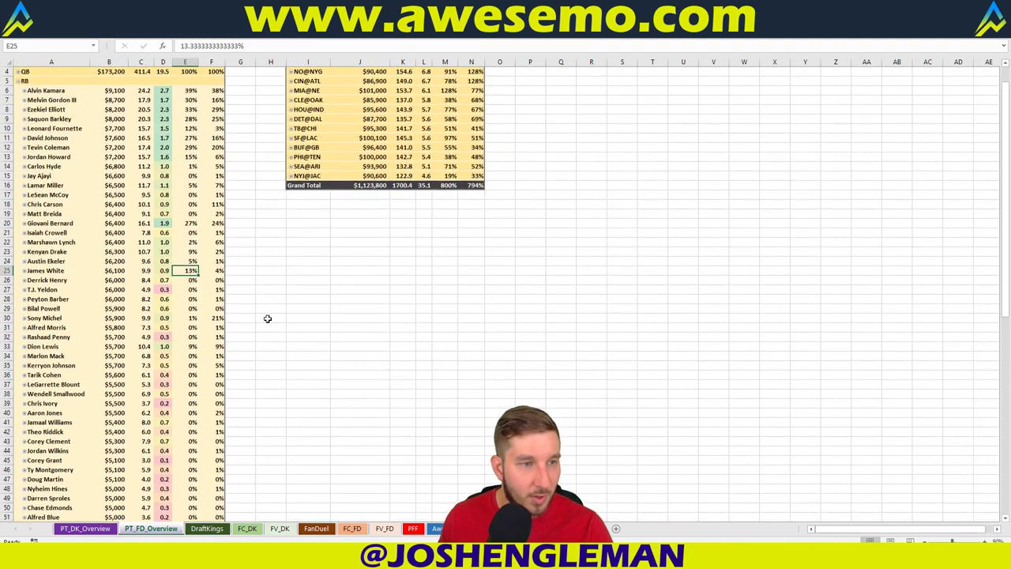
left_click(213, 316)
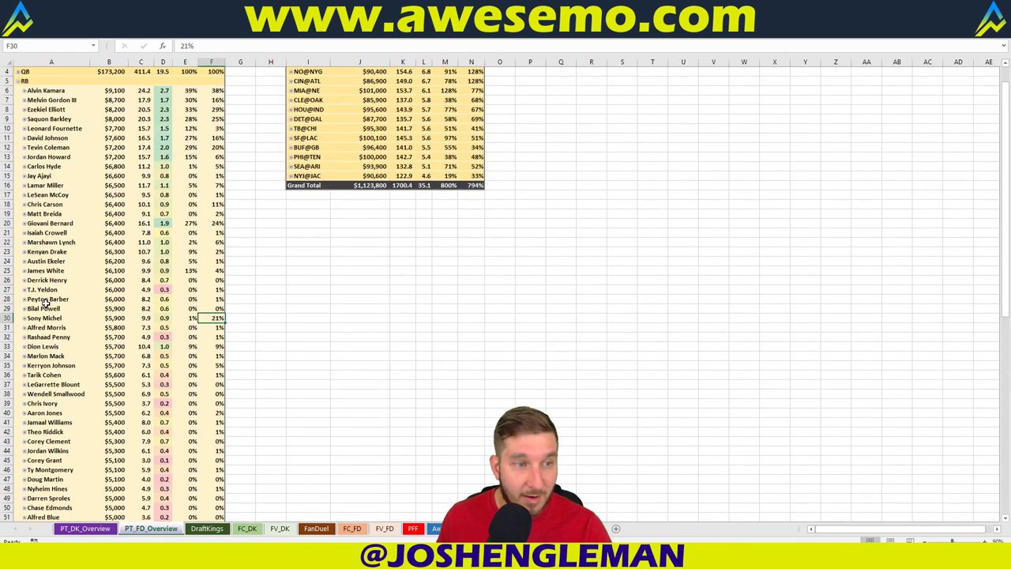
left_click_drag(38, 317, 215, 318)
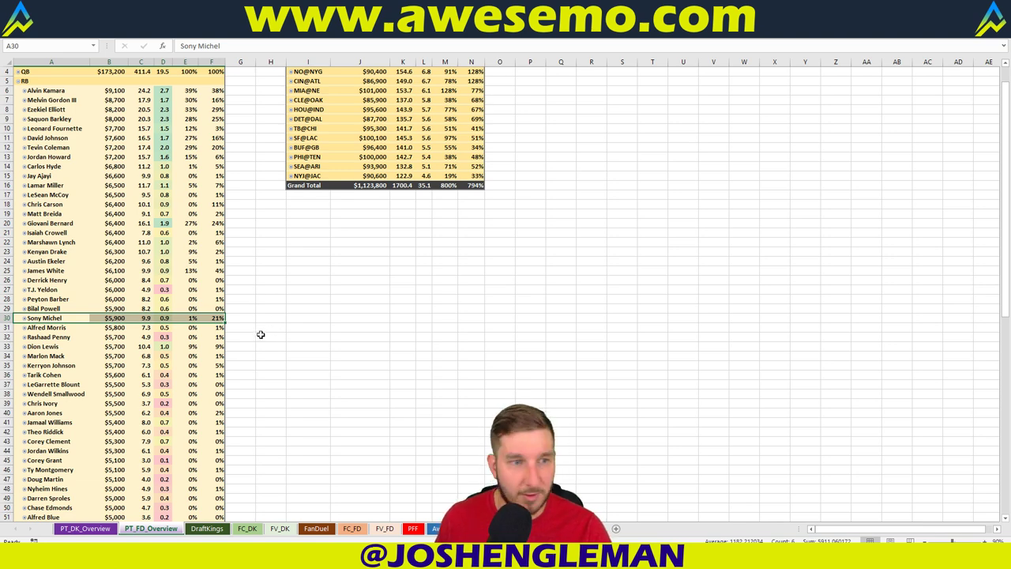
scroll(259, 333, "down", 4)
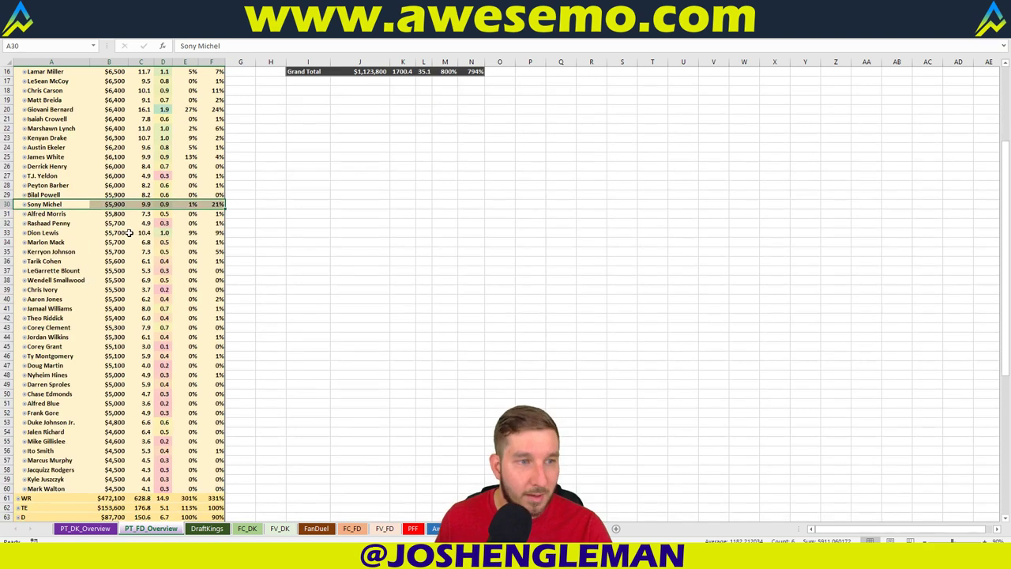
left_click(131, 233)
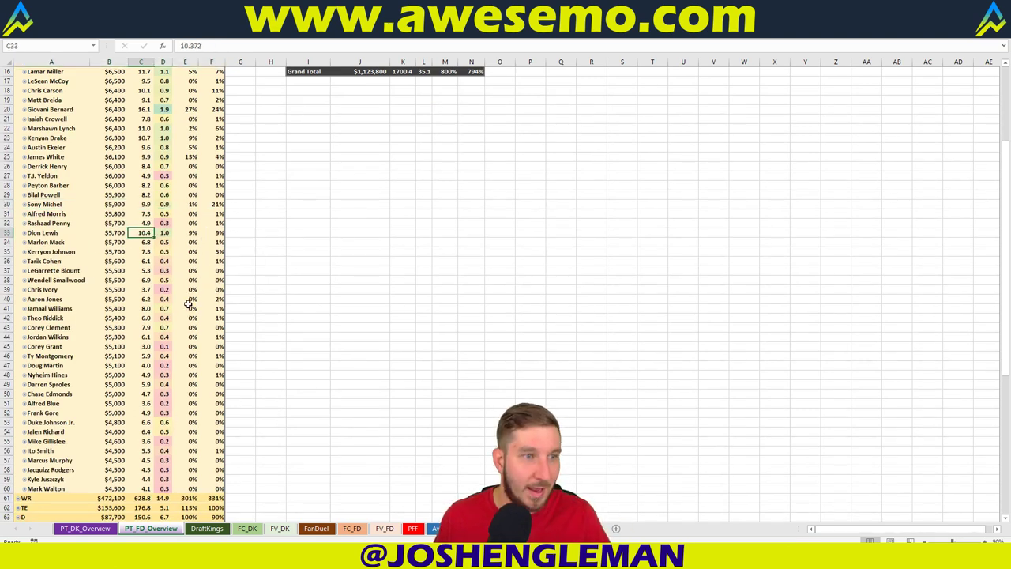
scroll(190, 304, "up", 5)
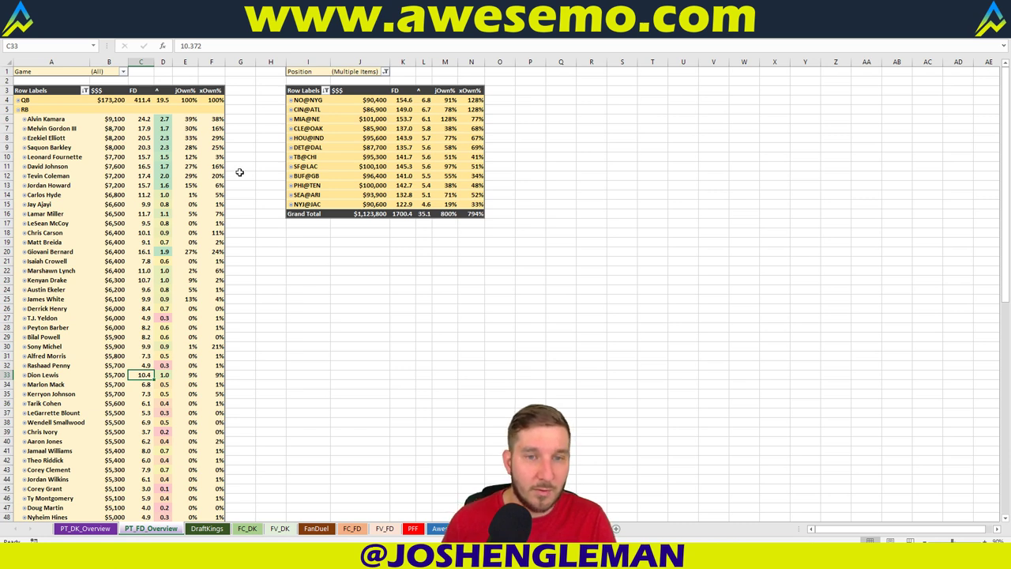
- Collapse the RB group, expand the WR group and collapse Jordan Matthews' team detail while scanning the receivers
left_click(17, 109)
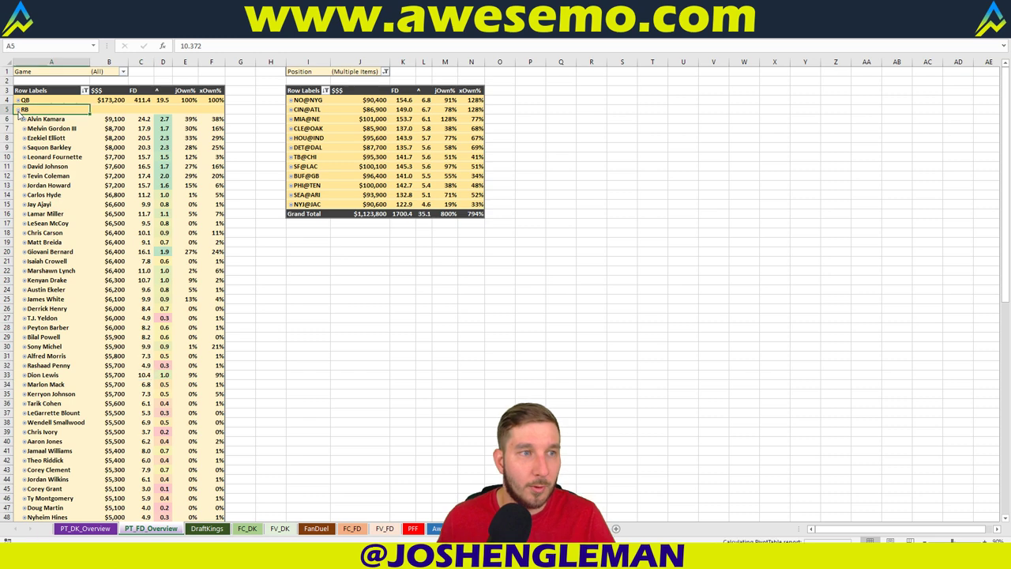
left_click(19, 118)
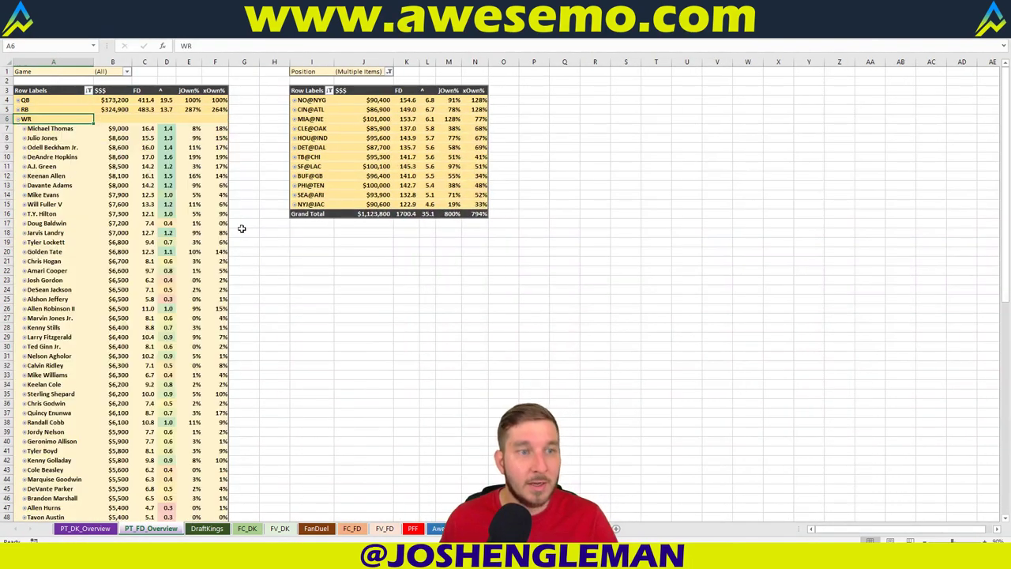
scroll(131, 174, "down", 12)
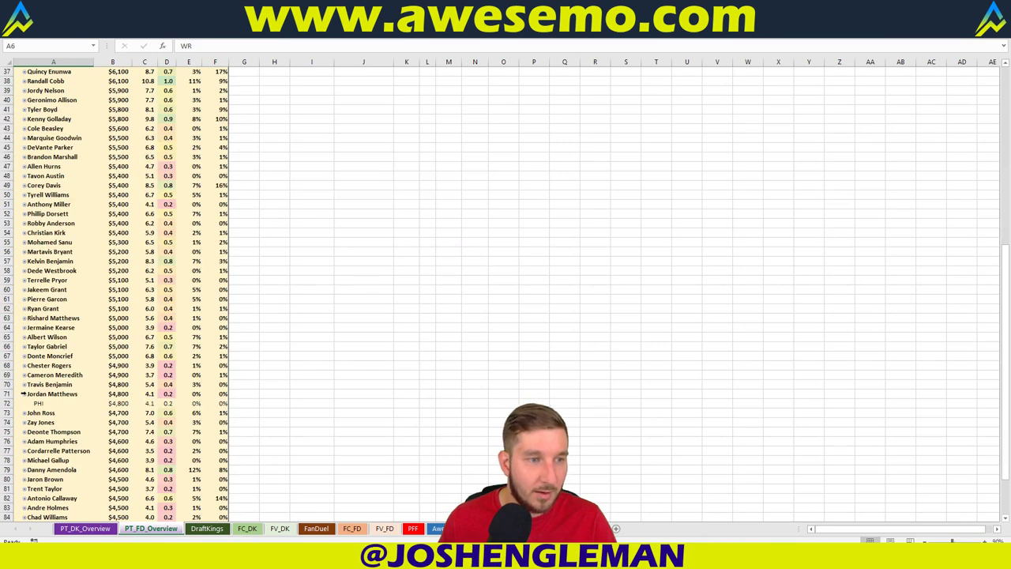
left_click(24, 394)
left_click(24, 394)
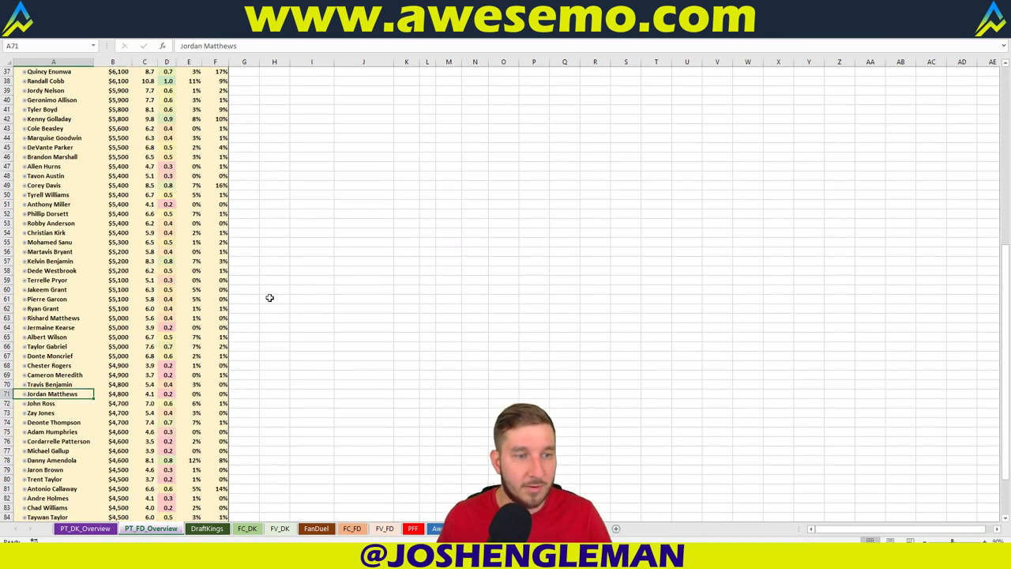
scroll(331, 298, "down", 4)
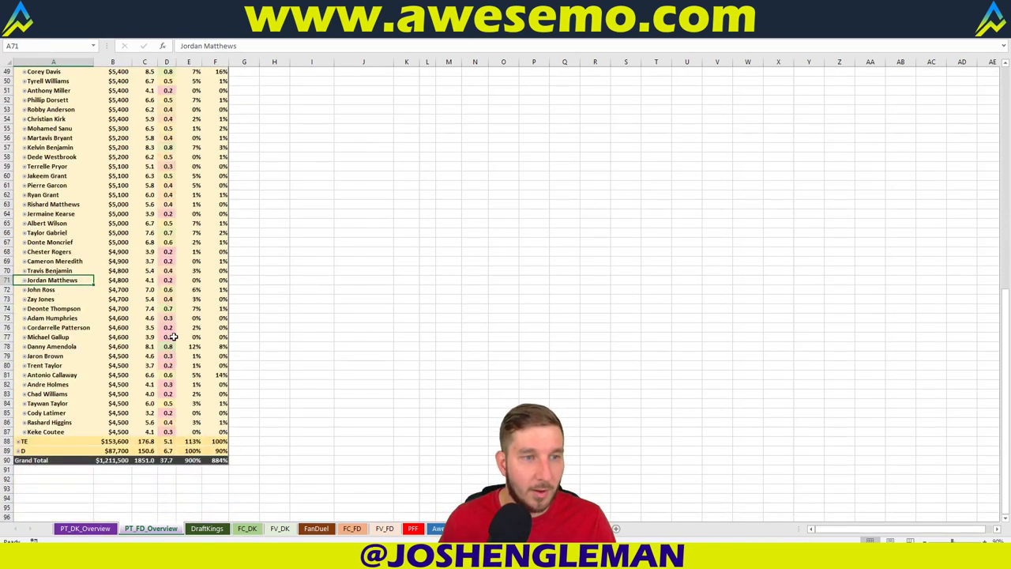
scroll(172, 337, "up", 16)
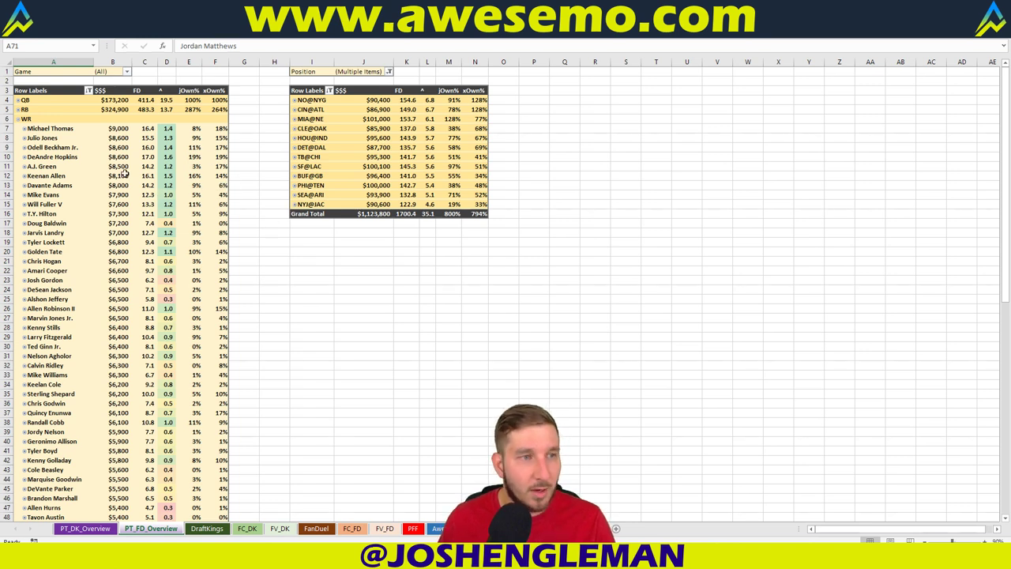
- Compare jOwn% with xOwn% for the top wide receivers, including Michael Thomas and Julio Jones, and check the cheaper receivers
left_click(76, 128)
left_click(62, 141)
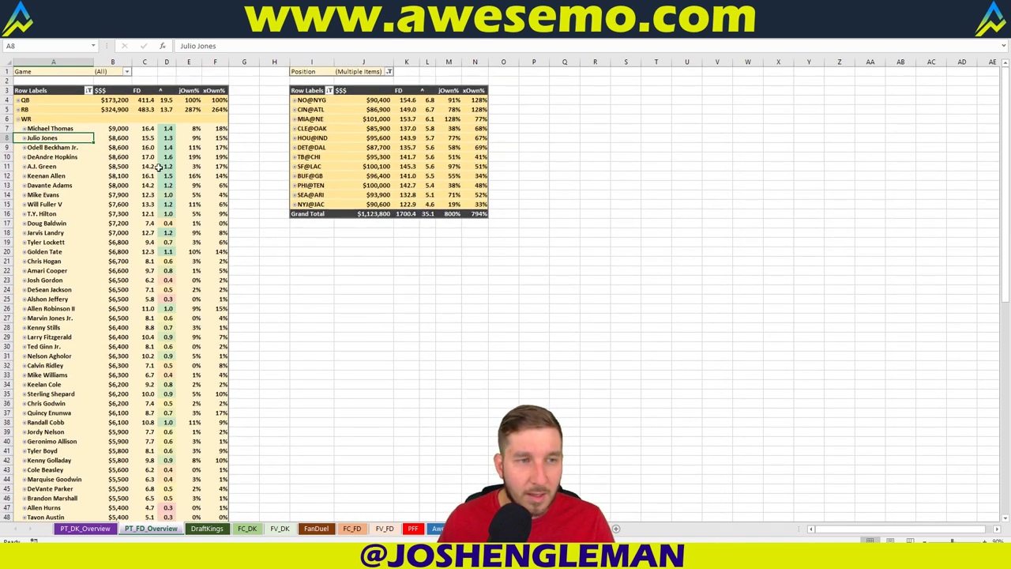
mouse_move(189, 161)
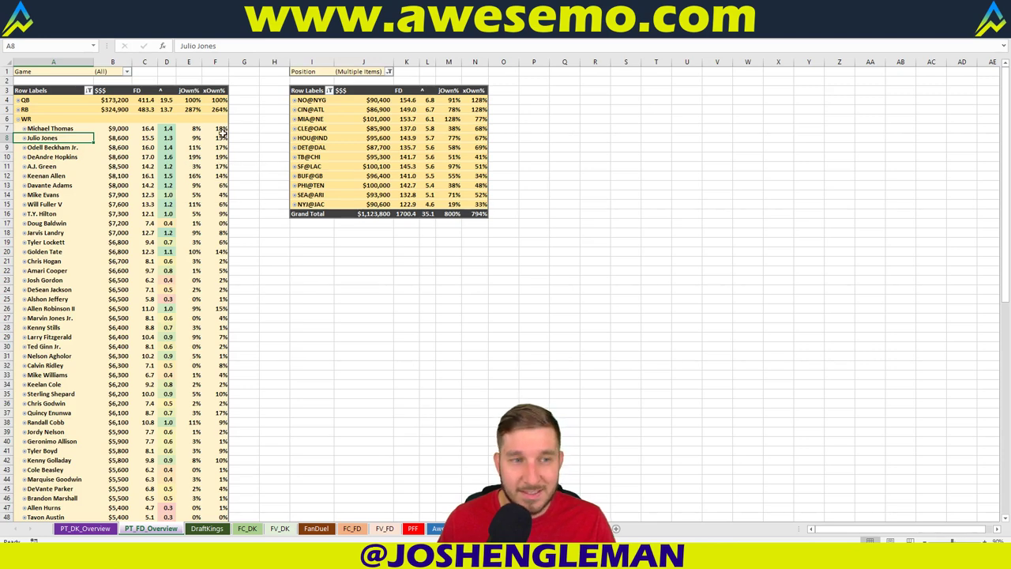
scroll(87, 181, "down", 9)
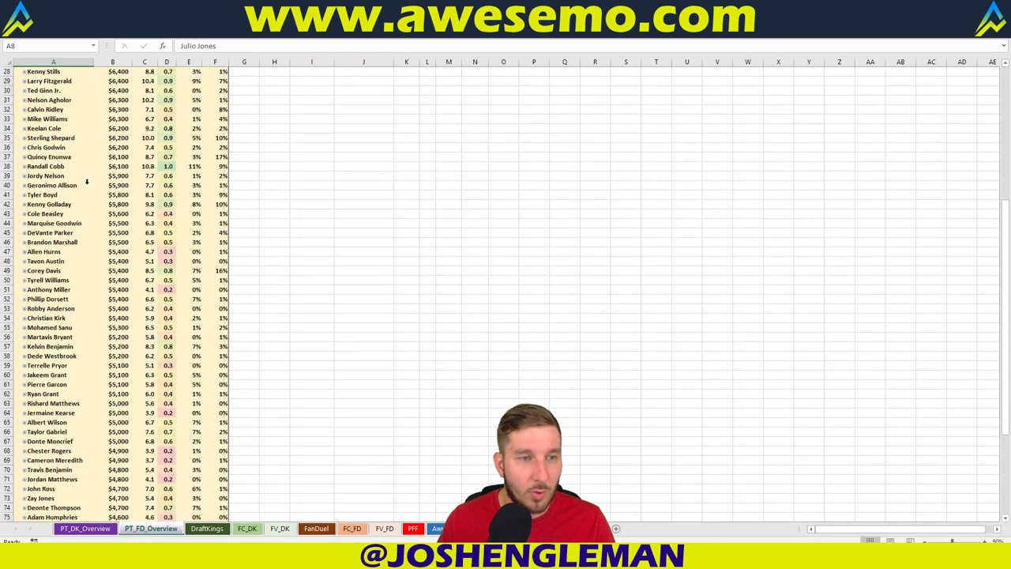
scroll(87, 181, "up", 9)
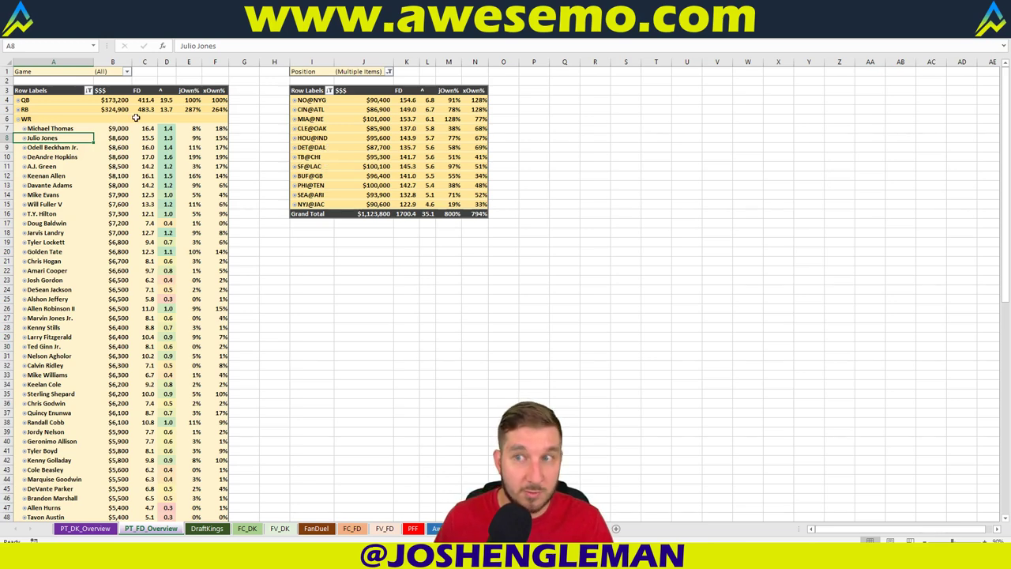
- Switch to FantasyCruncher and check the unique players per position setting in the general advanced options
key("alt+Tab")
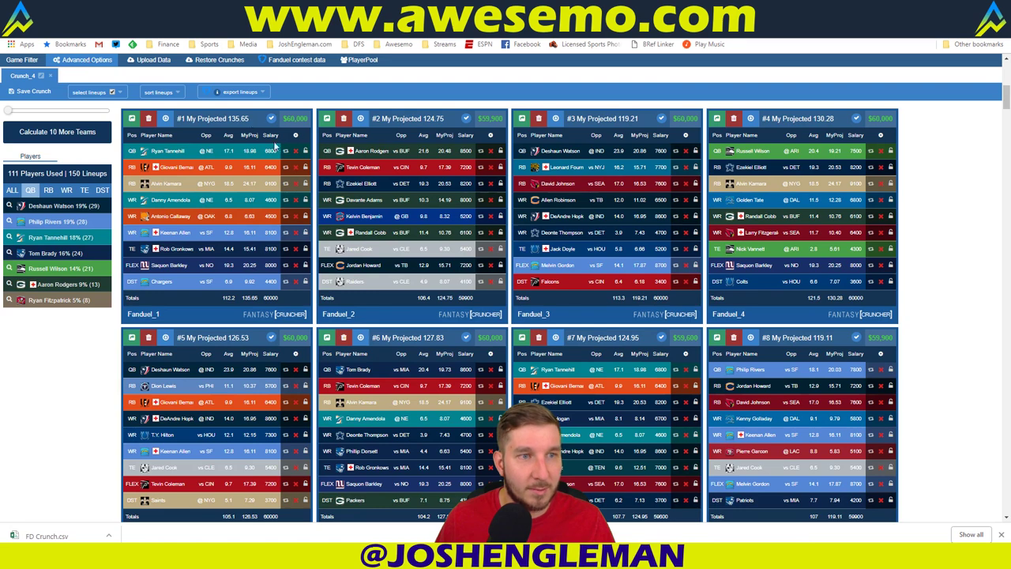
left_click(87, 62)
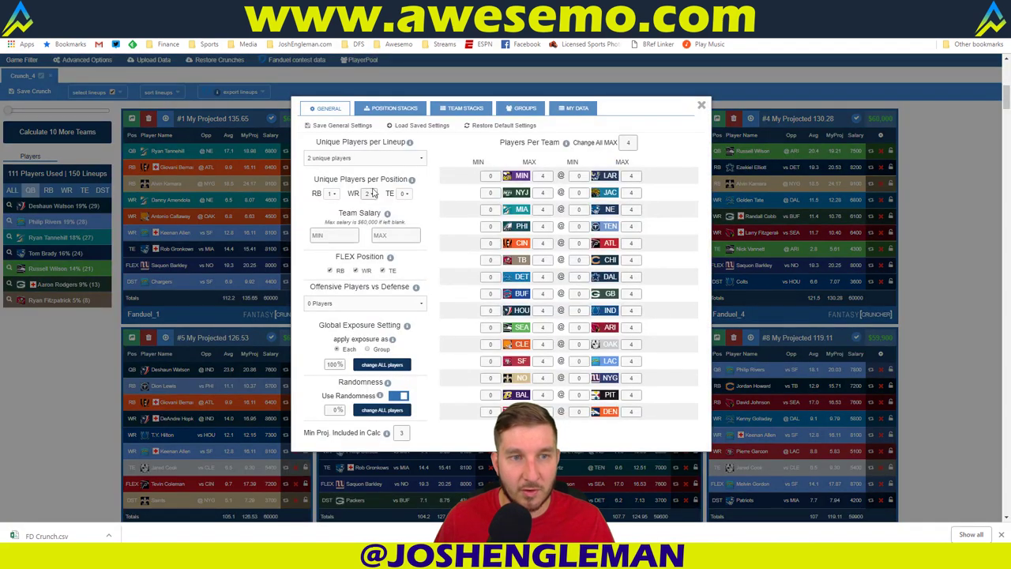
left_click(700, 106)
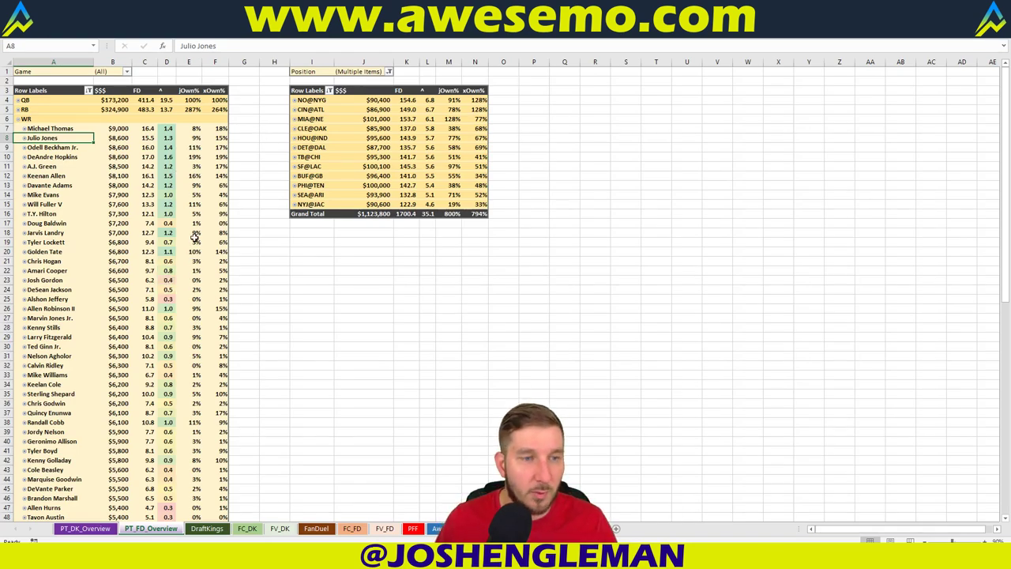
- Return to Excel and compare jOwn% with xOwn% for DeAndre Hopkins, A.J. Green and the CIN@ATL game
scroll(275, 249, "down", 7)
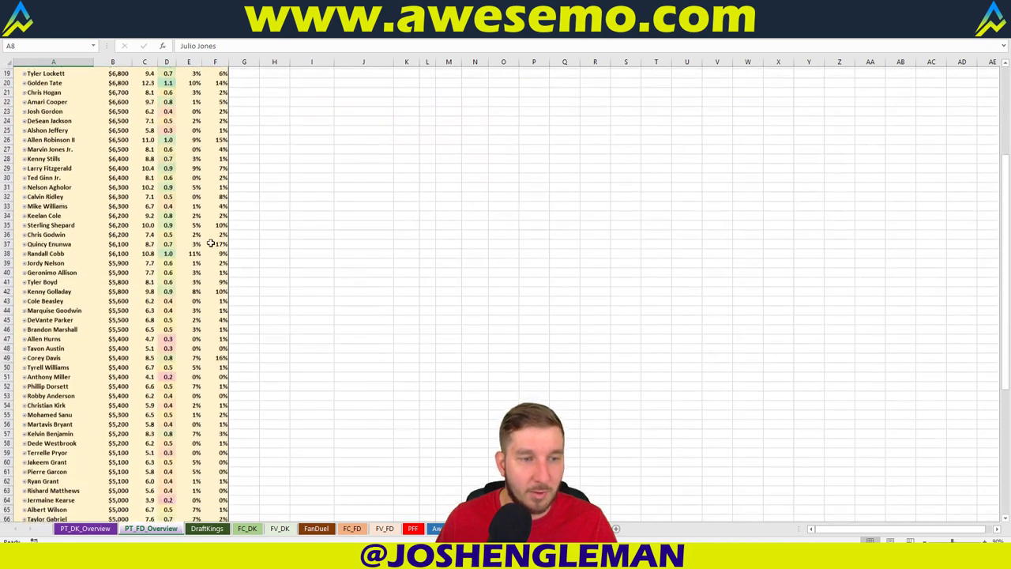
scroll(384, 258, "up", 10)
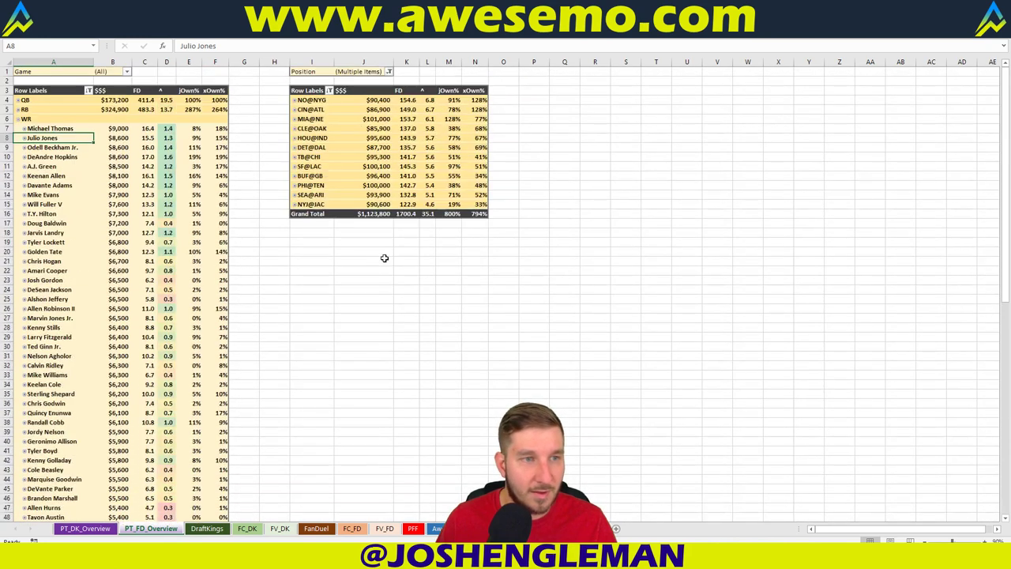
left_click(224, 157)
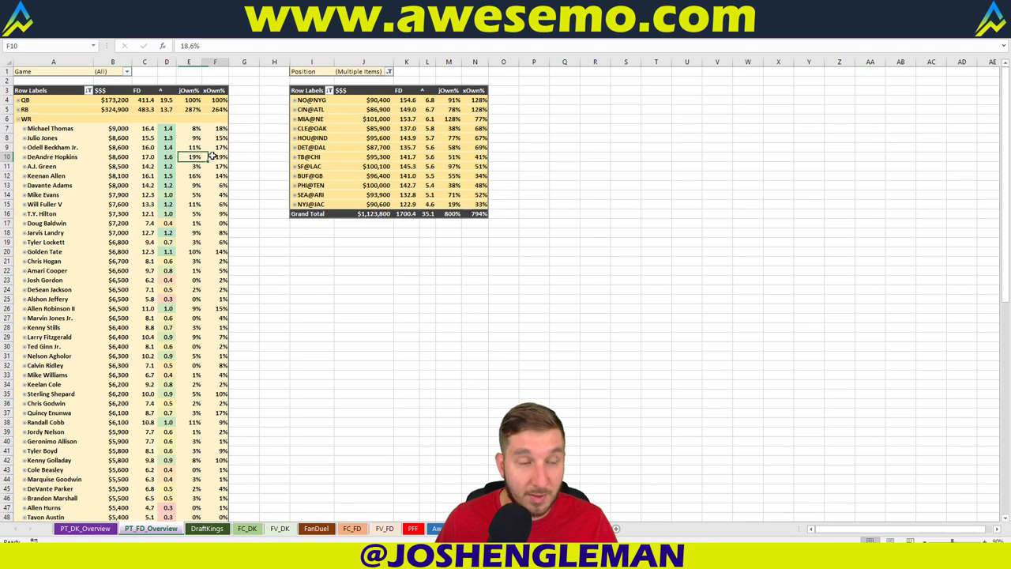
left_click(195, 157)
left_click_drag(31, 166, 237, 163)
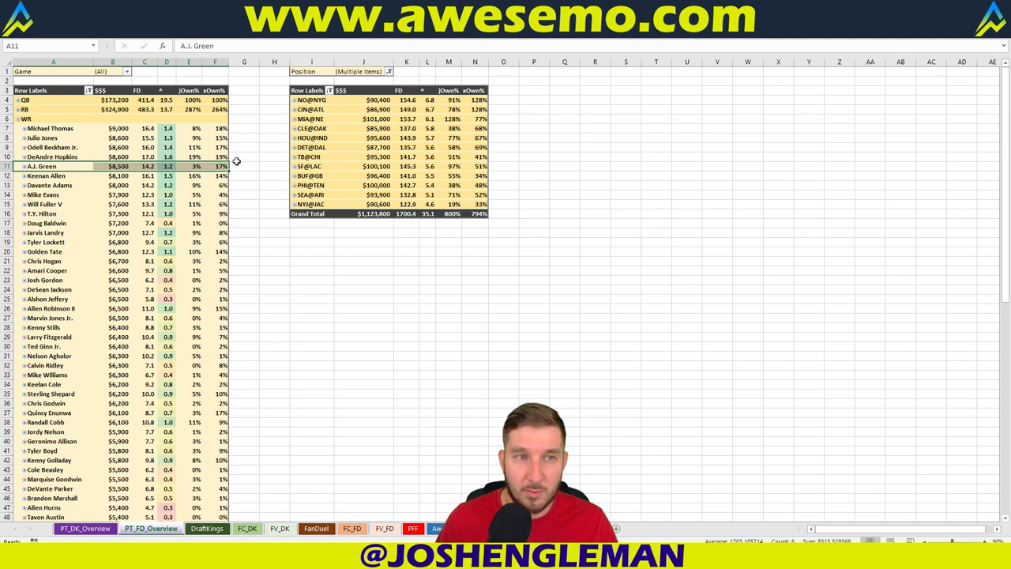
left_click(299, 109)
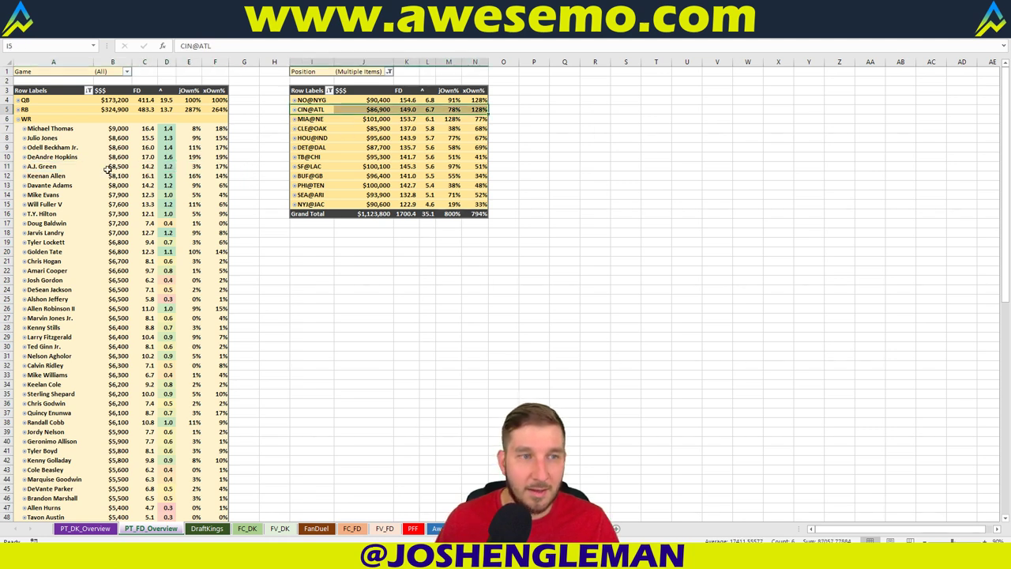
left_click(188, 175)
left_click(223, 168)
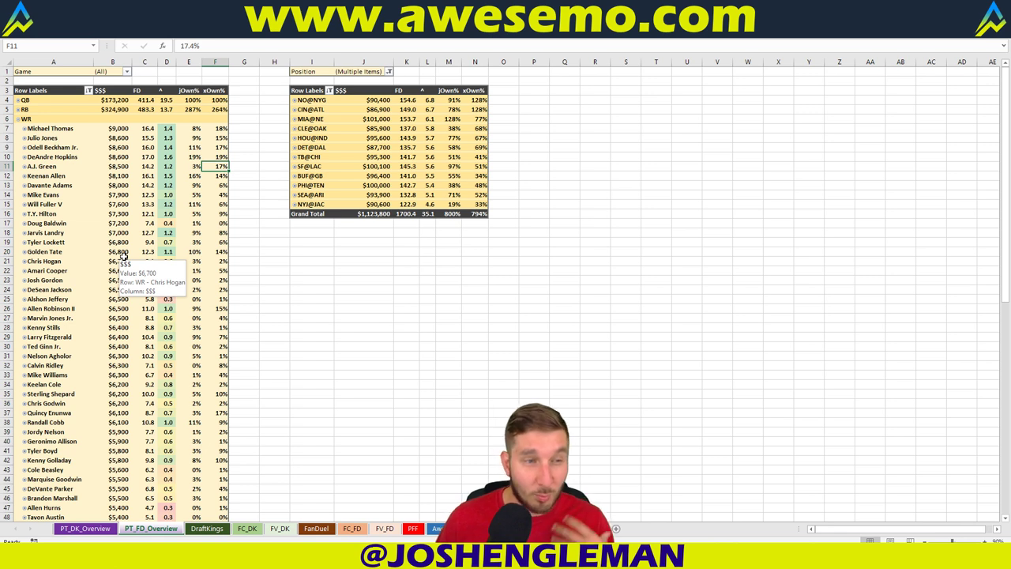
- Check the ownership percentages for wide receivers Will Fuller V and Chris Hogan
left_click(245, 203)
left_click(207, 204)
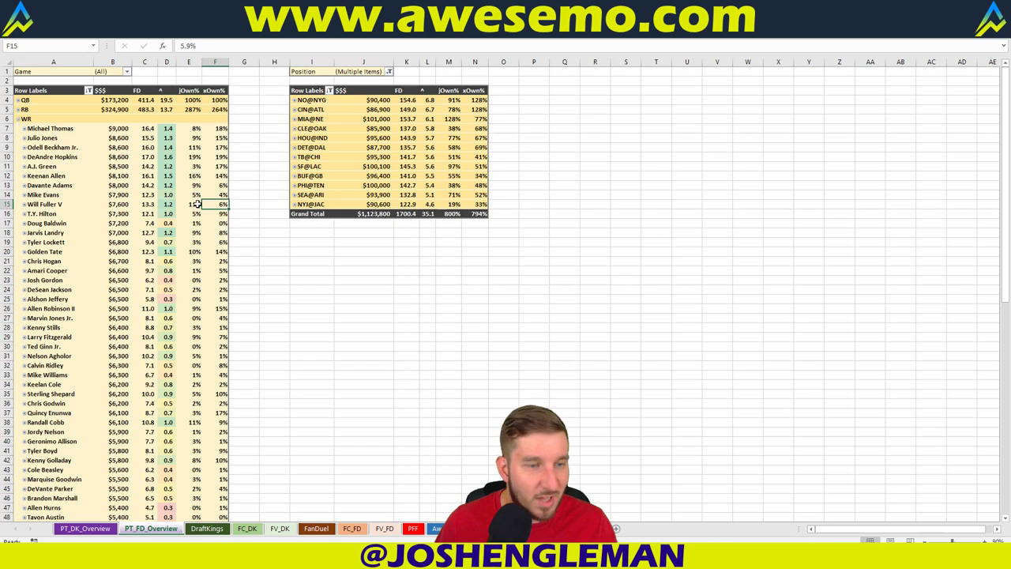
left_click(189, 261)
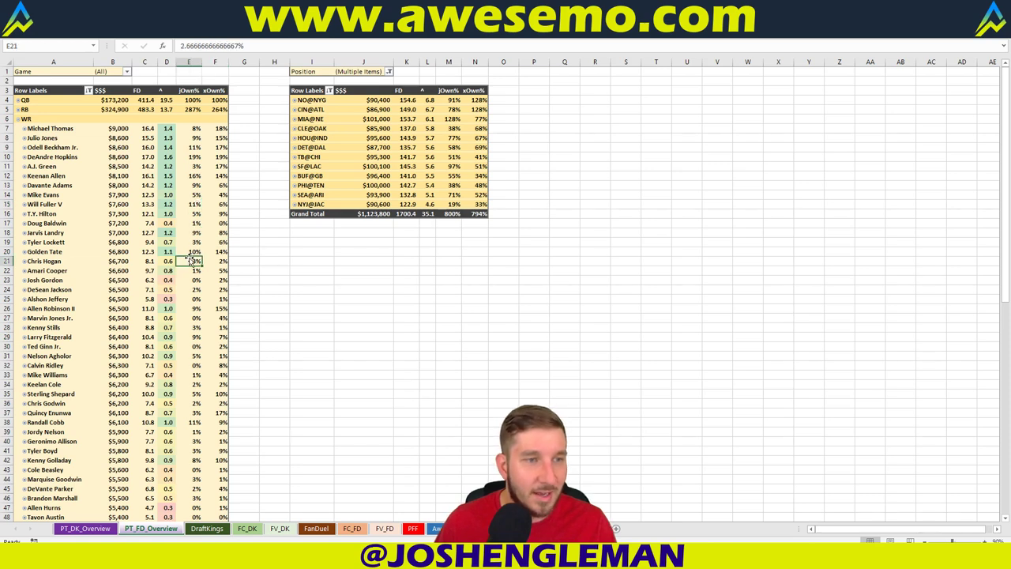
- Collapse the WR group, expand the TE group and compare ownership for George Kittle, Jared Cook, Jack Doyle and Tyler Eifert
left_click(18, 119)
left_click(19, 129)
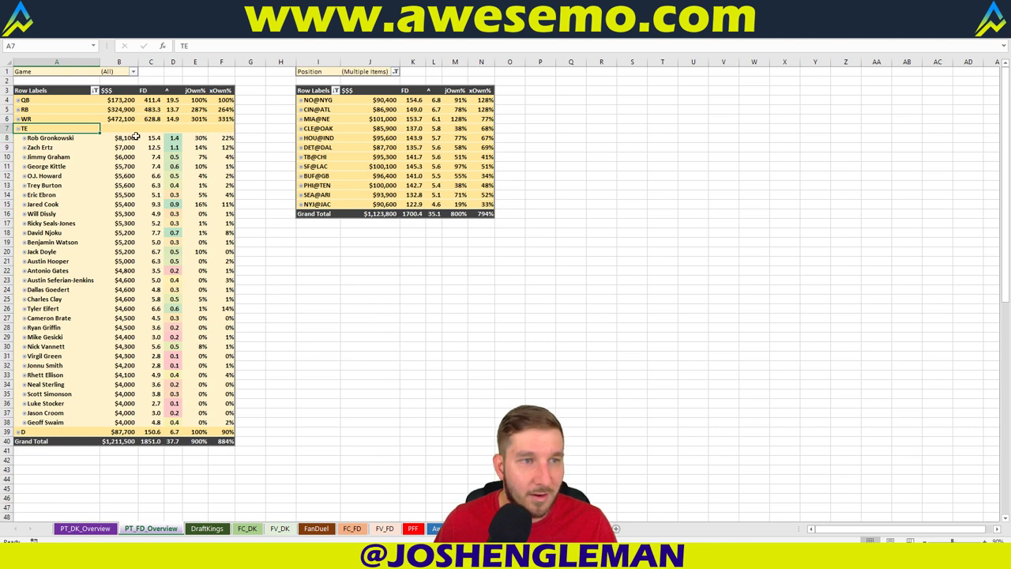
left_click(222, 150)
left_click(222, 166)
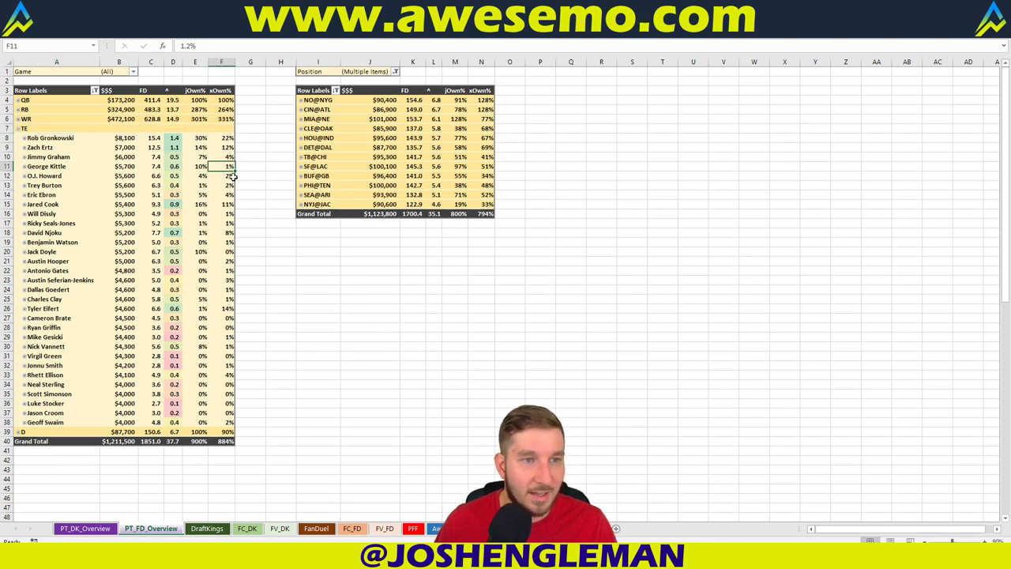
left_click_drag(136, 206, 224, 205)
left_click_drag(200, 249, 225, 241)
left_click(257, 252)
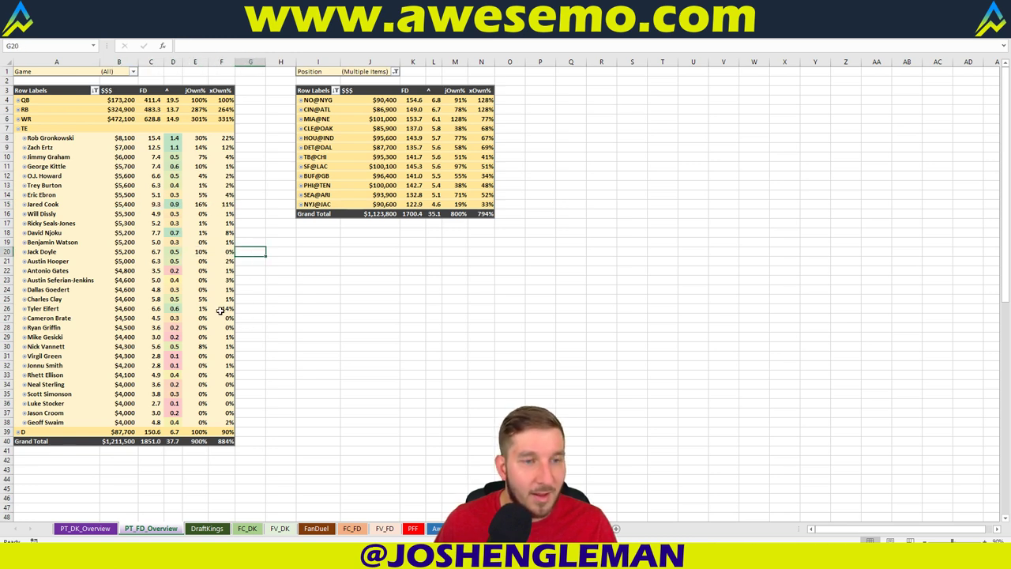
left_click(223, 309)
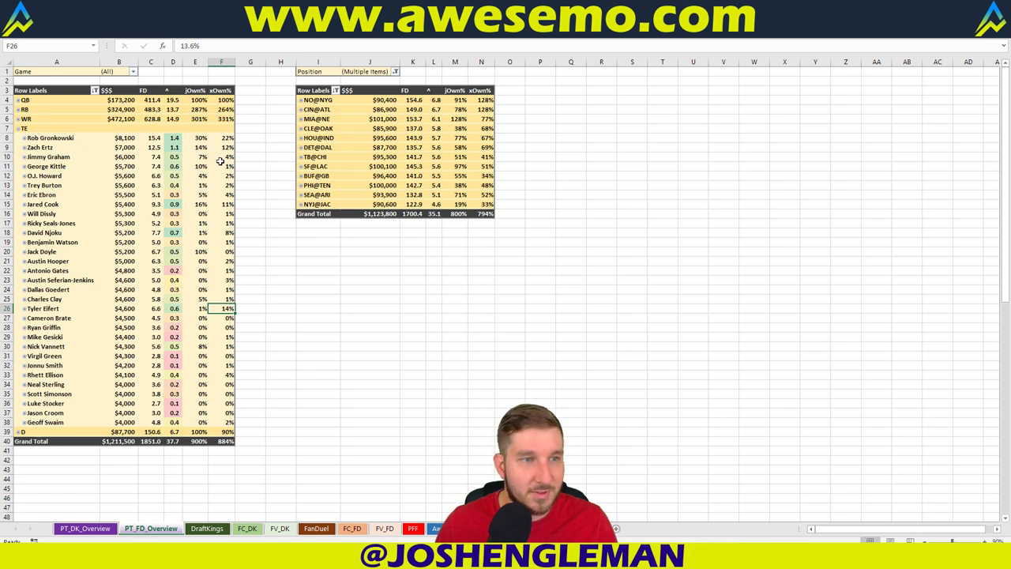
- Collapse the TE group, examine jOwn% against xOwn% for the teams in the D group, and collapse that group
left_click(19, 129)
left_click(19, 138)
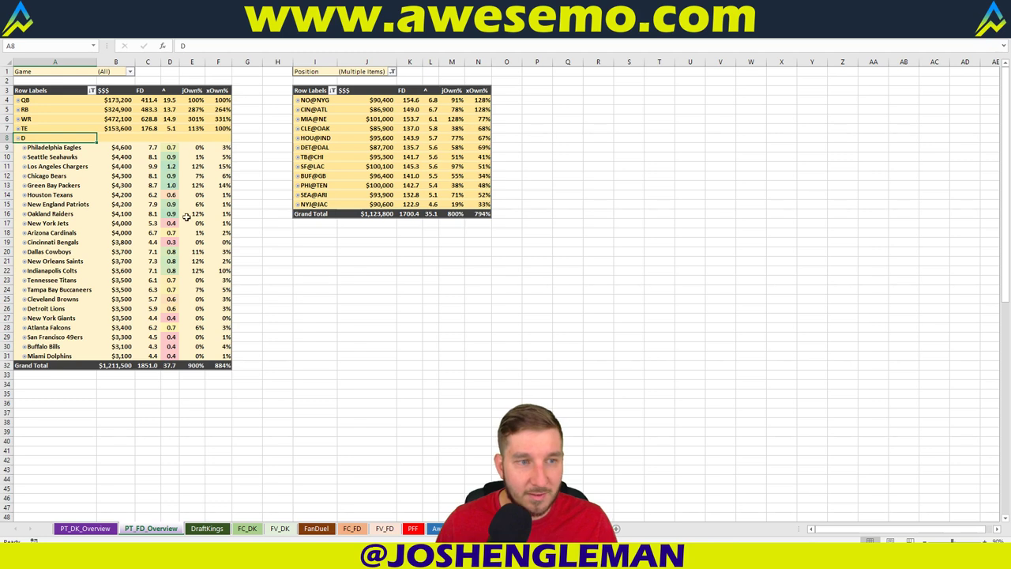
left_click(18, 138)
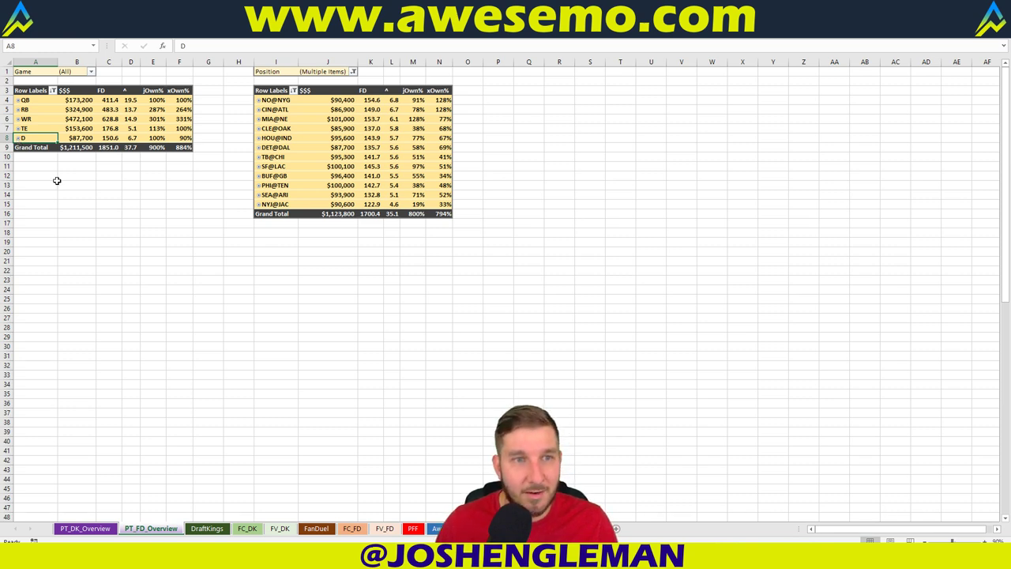
- Expand the QB group and the SF@LAC game, and compare ownership for Chargers players such as Melvin Gordon III and Keenan Allen
left_click(18, 99)
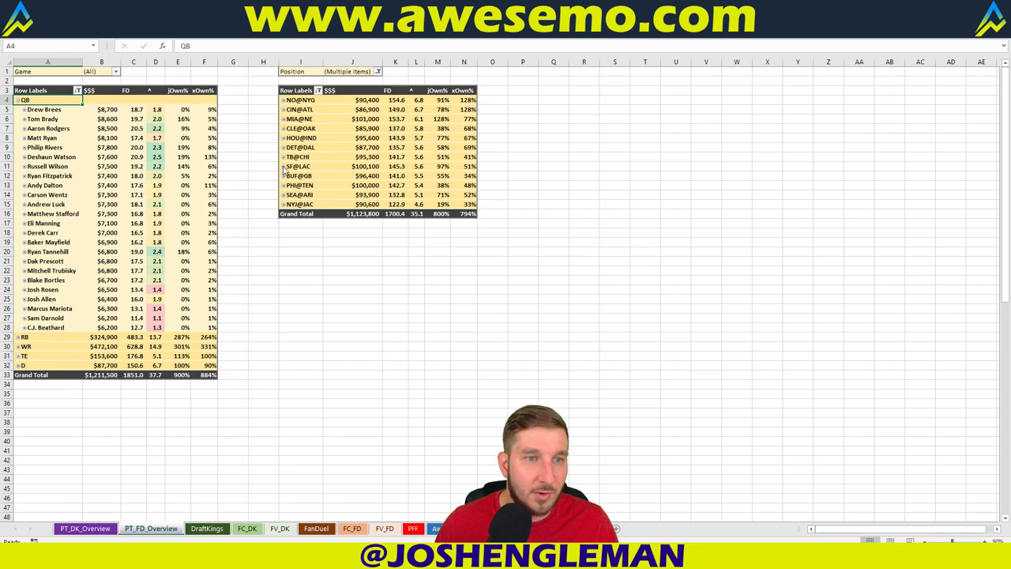
left_click(282, 167)
left_click(472, 195)
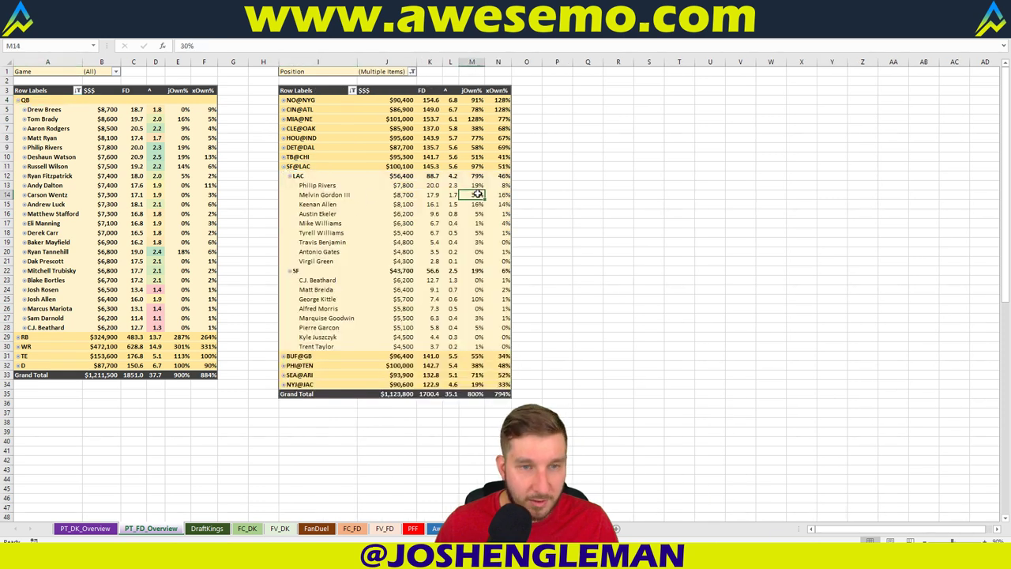
left_click(505, 195)
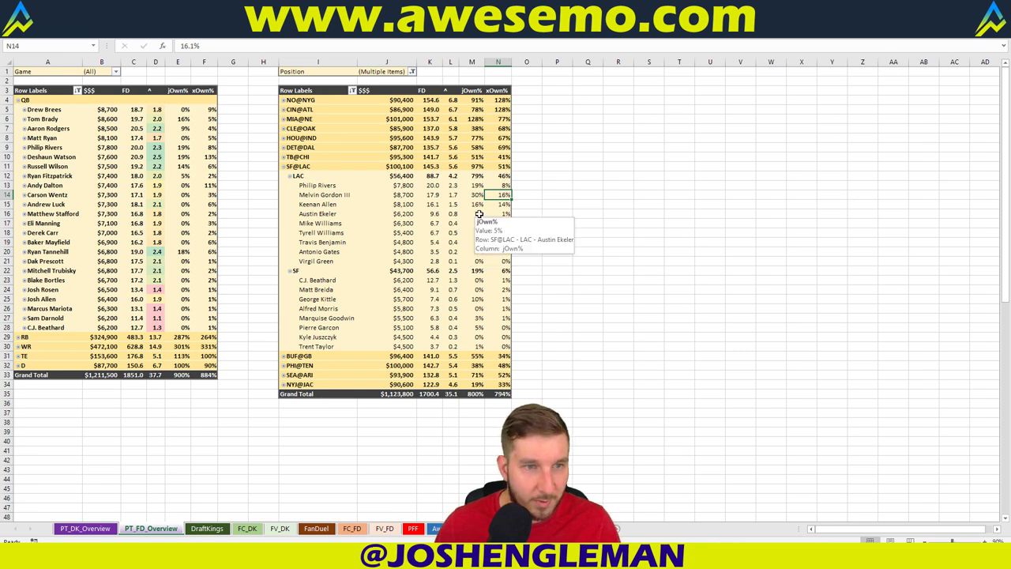
key("Down")
key("Left")
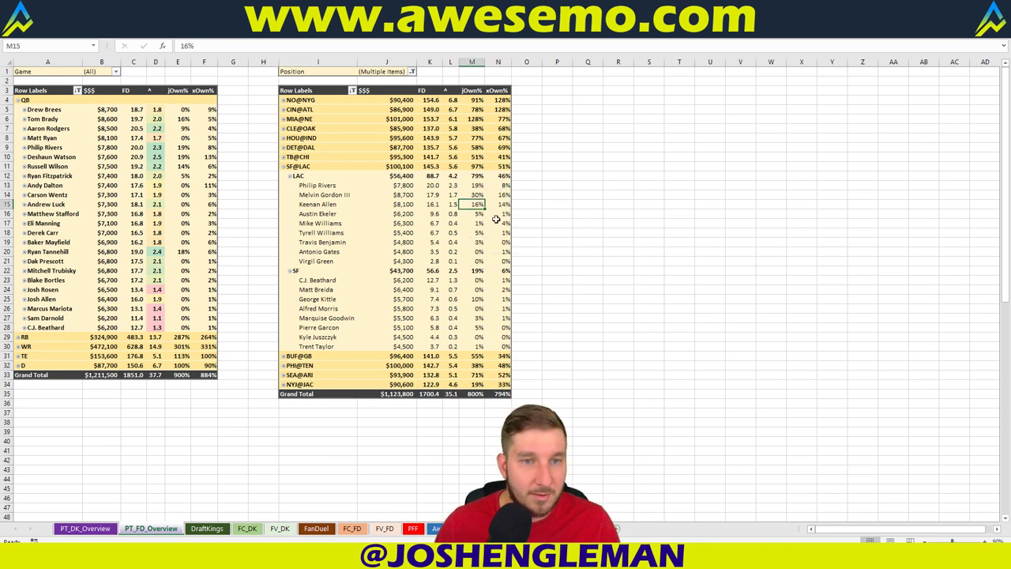
left_click_drag(482, 213, 477, 241)
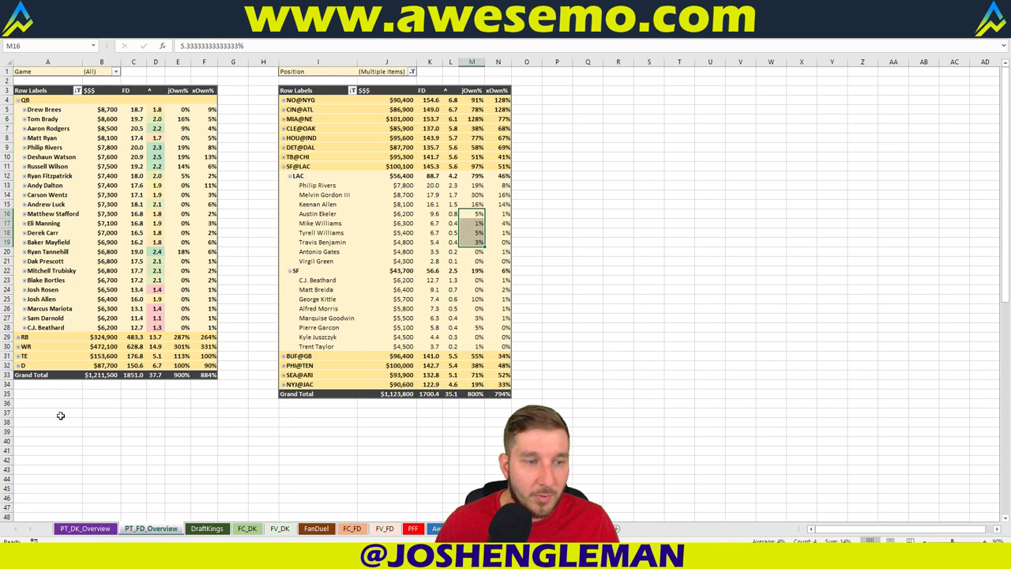
- Switch to FantasyCruncher, filter the lineups to those with Philip Rivers at QB and examine their stacks
key("alt+Tab")
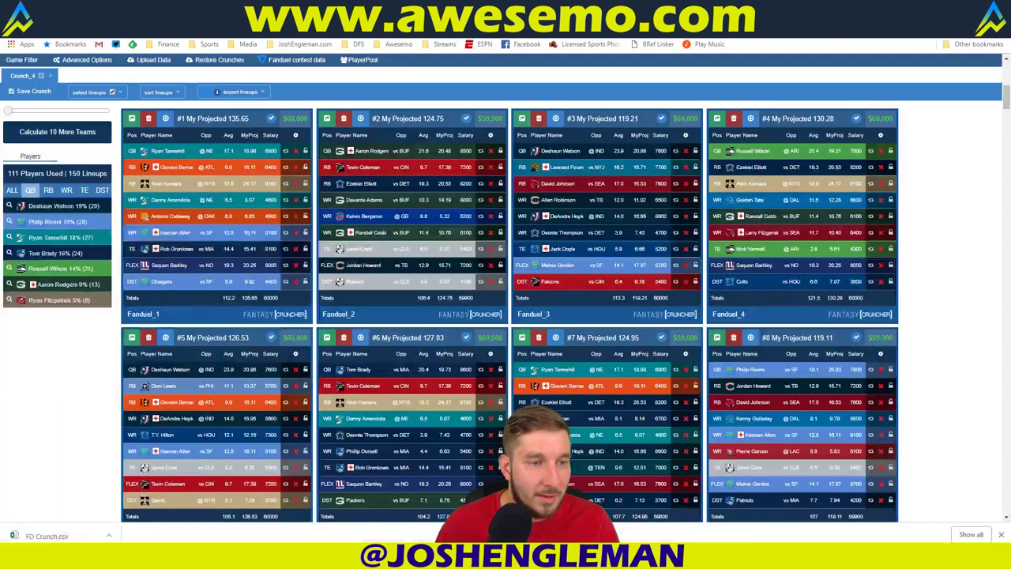
left_click(11, 225)
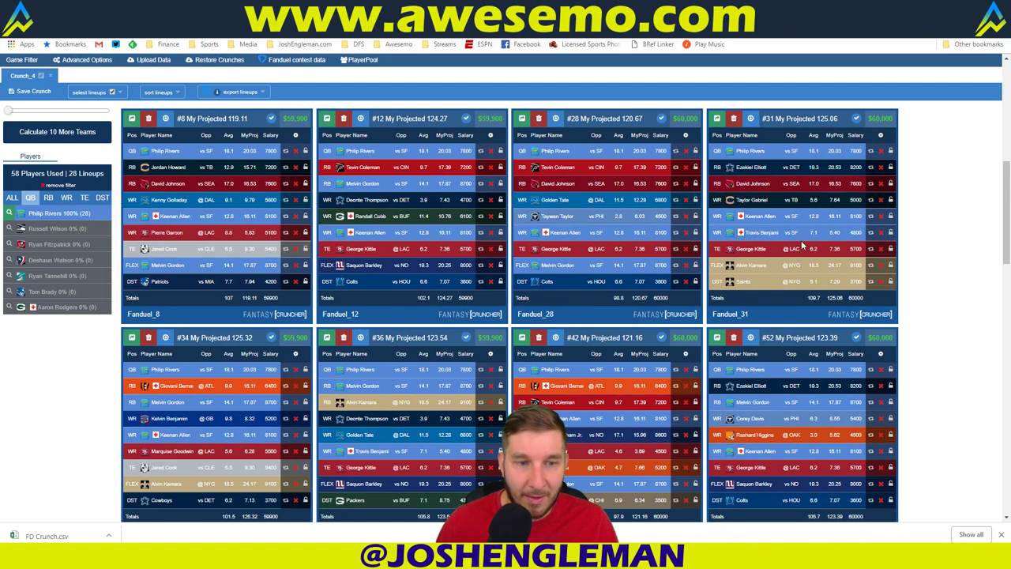
scroll(85, 397, "down", 2)
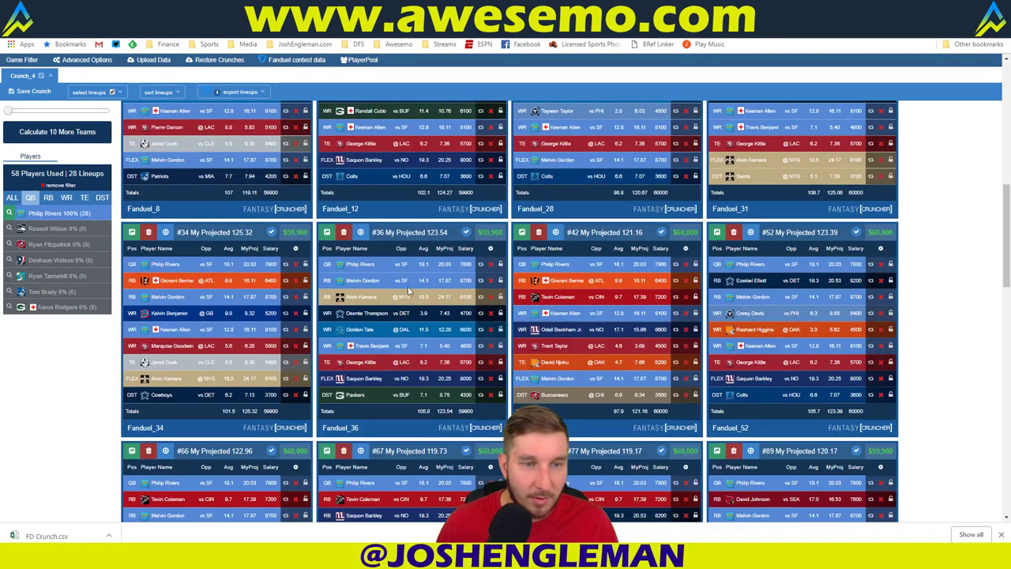
- Examine the Chargers and 49ers stacks in the lineups filtered to Philip Rivers, from Fanduel_34 through Fanduel_119
scroll(505, 393, "down", 4)
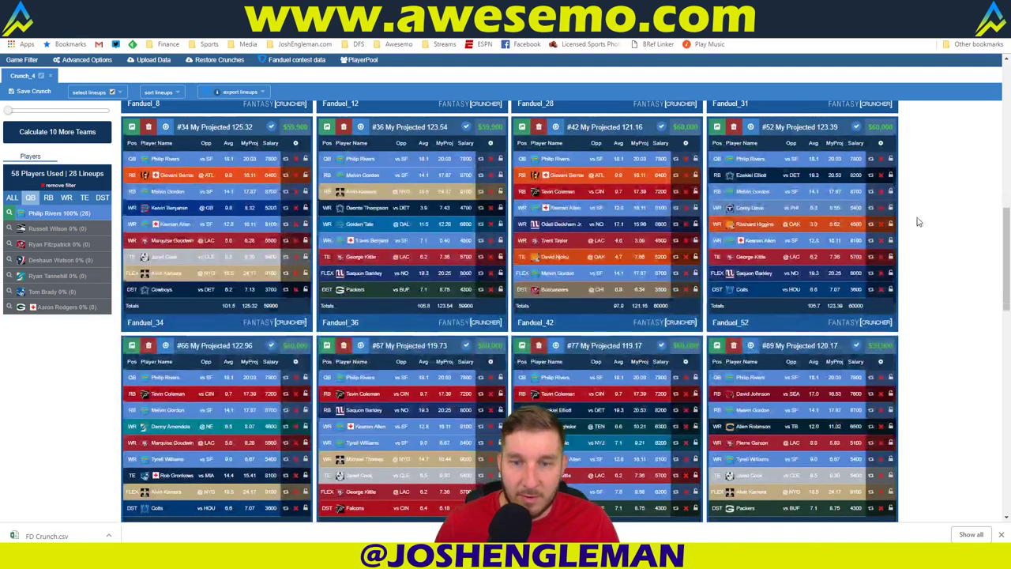
scroll(918, 222, "up", 1)
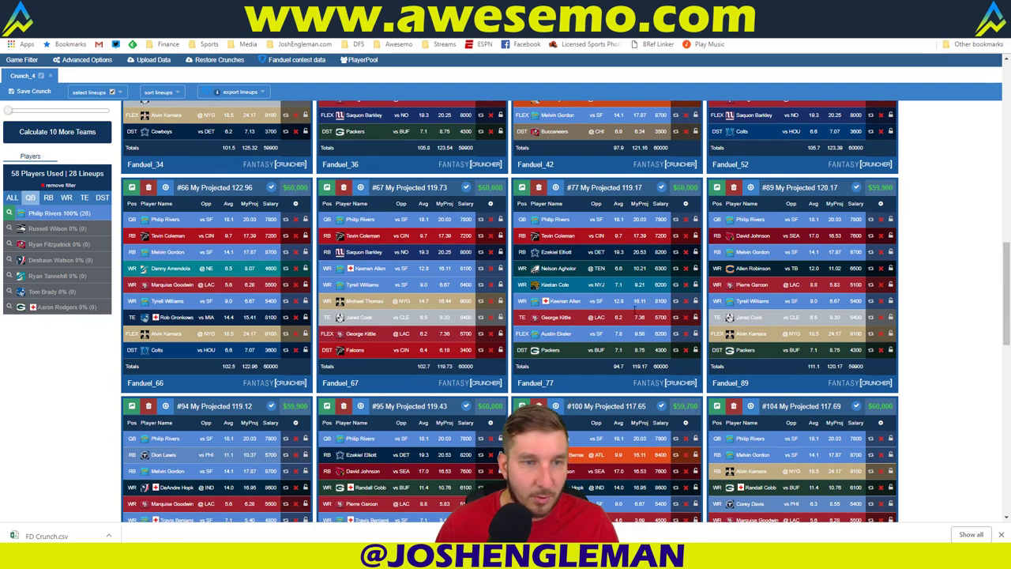
scroll(365, 276, "down", 3)
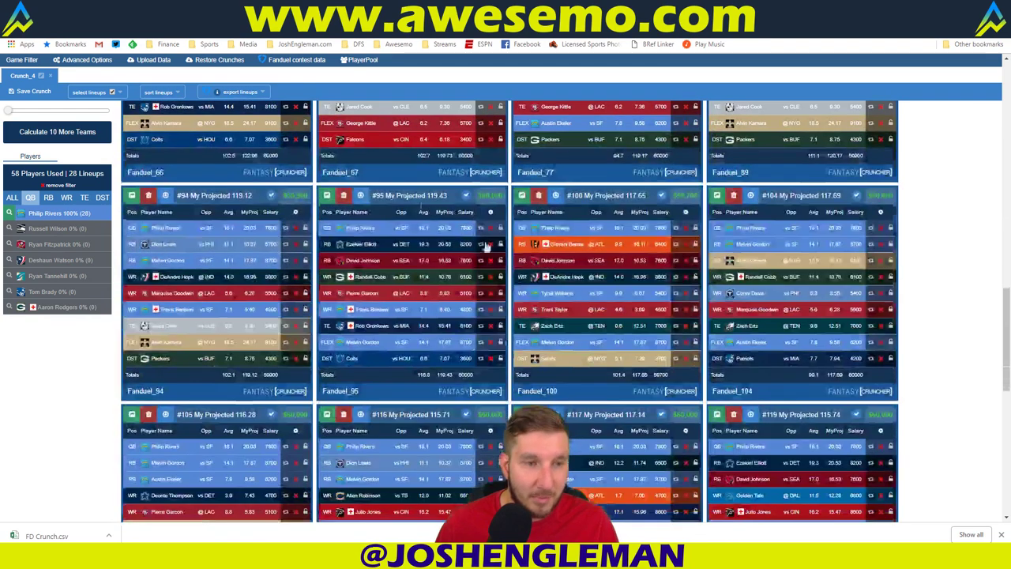
scroll(795, 322, "down", 2)
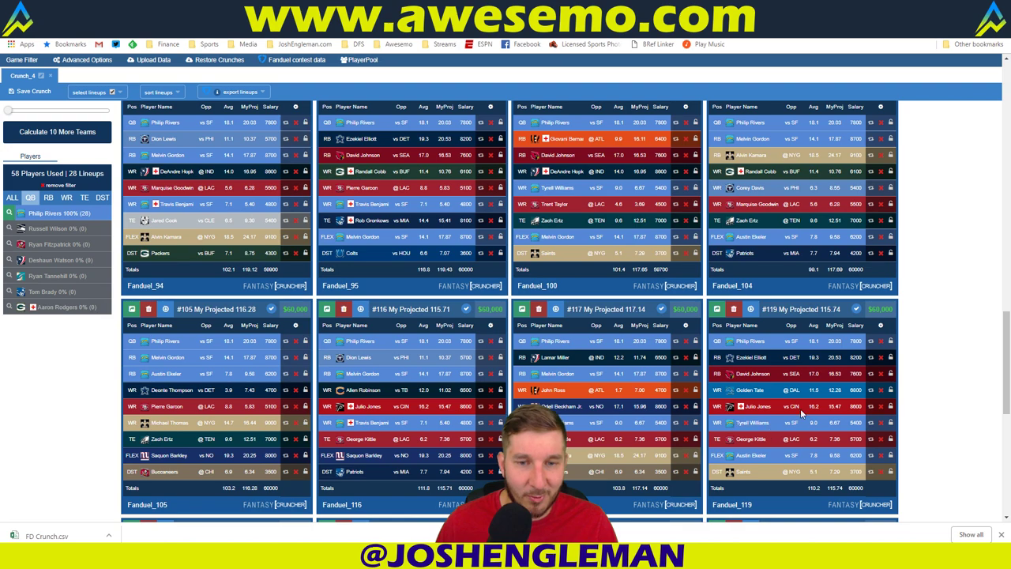
scroll(802, 413, "down", 2)
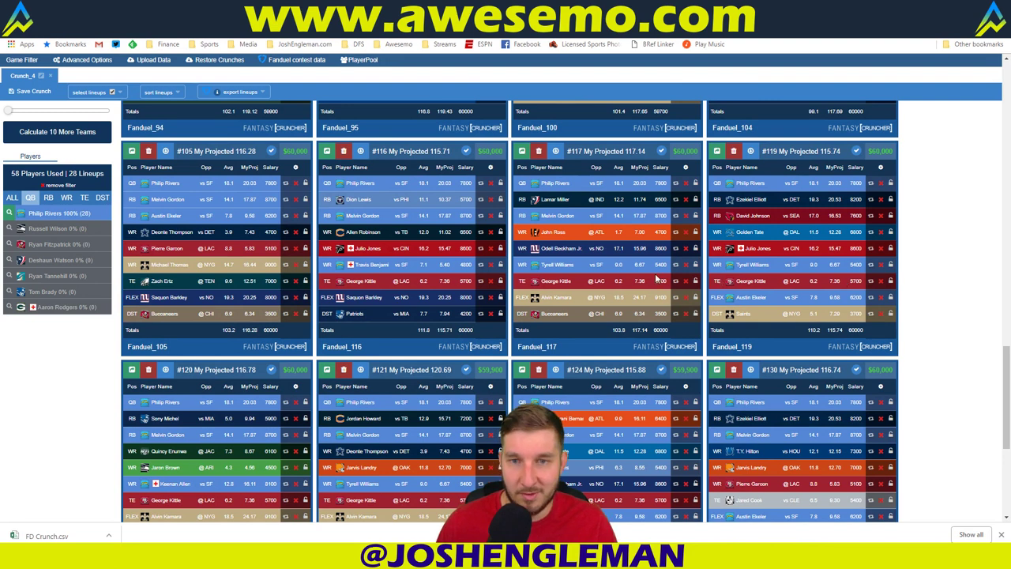
- View Austin Ekeler's game log, check his jOwn% in the Excel overview, and return to FantasyCruncher for the remaining Philip Rivers lineups
left_click(757, 298)
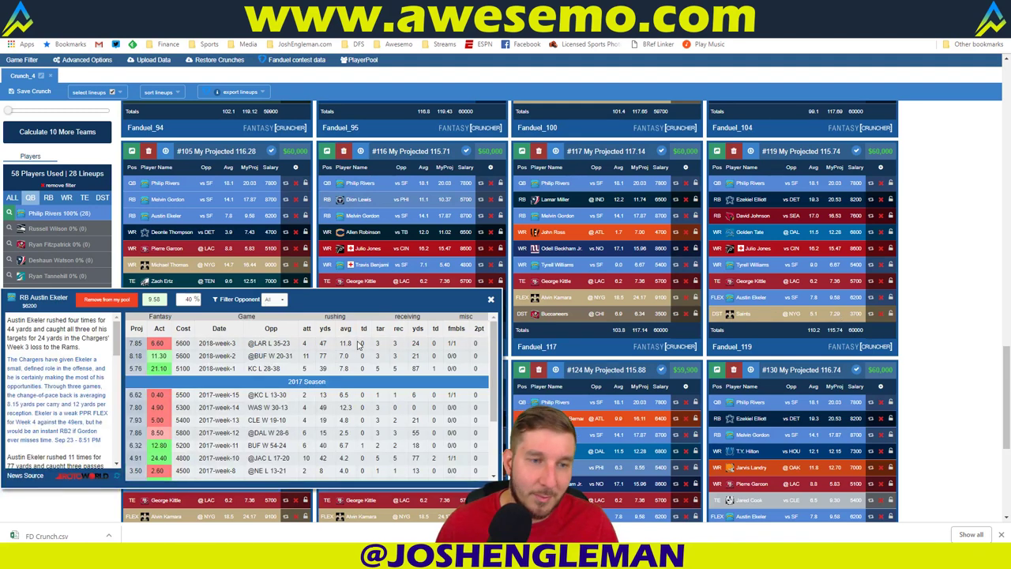
left_click(491, 300)
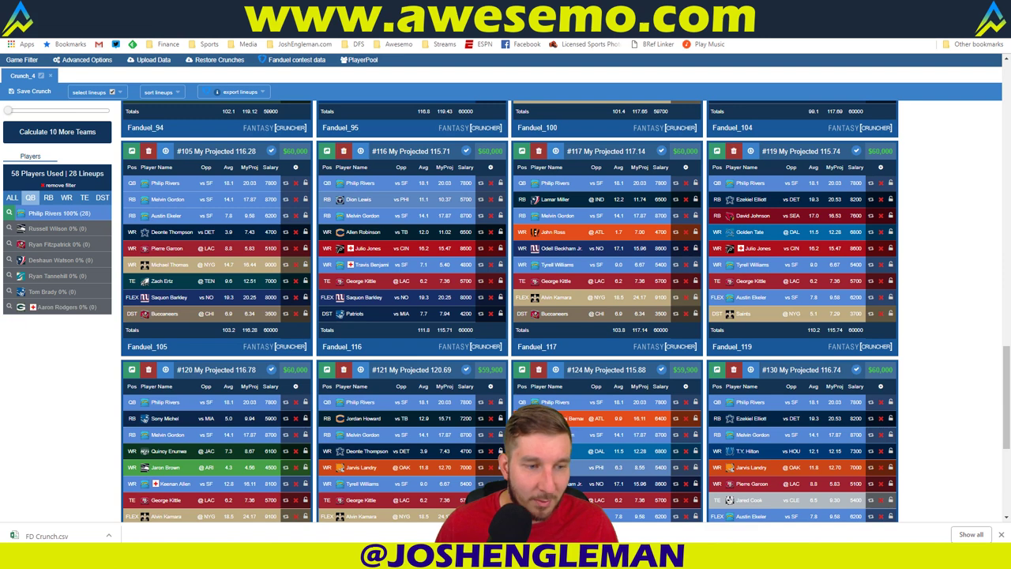
key("alt+Tab")
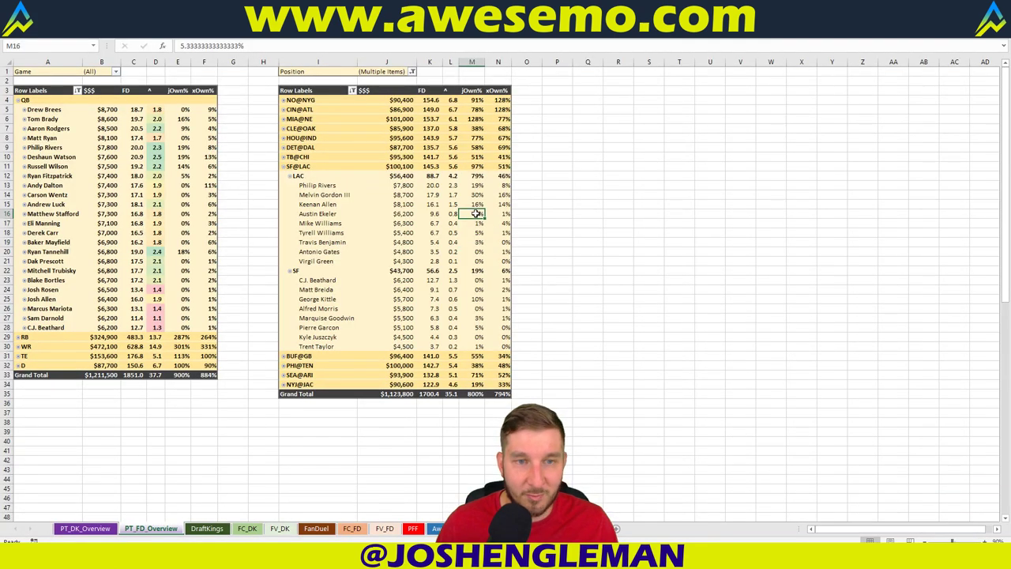
key("alt+Tab")
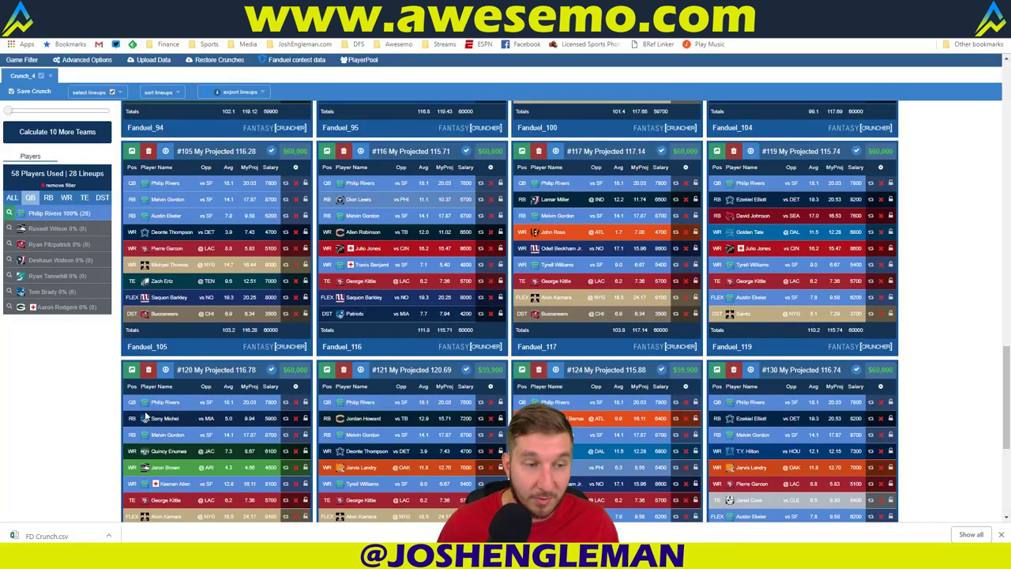
scroll(81, 355, "down", 5)
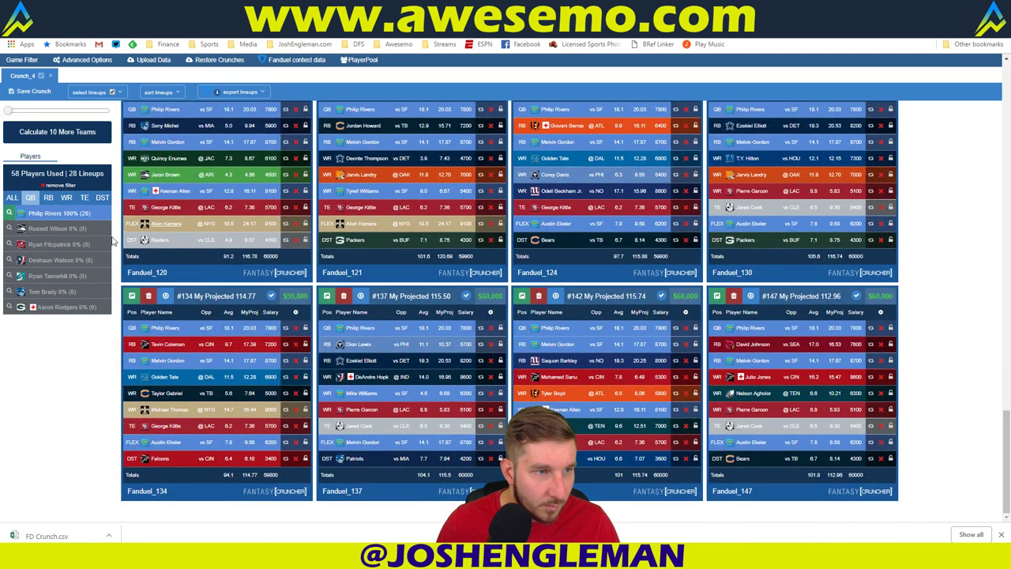
- Replace the Philip Rivers filter with Aaron Rodgers at QB and examine the stacks in his lineups
left_click(83, 212)
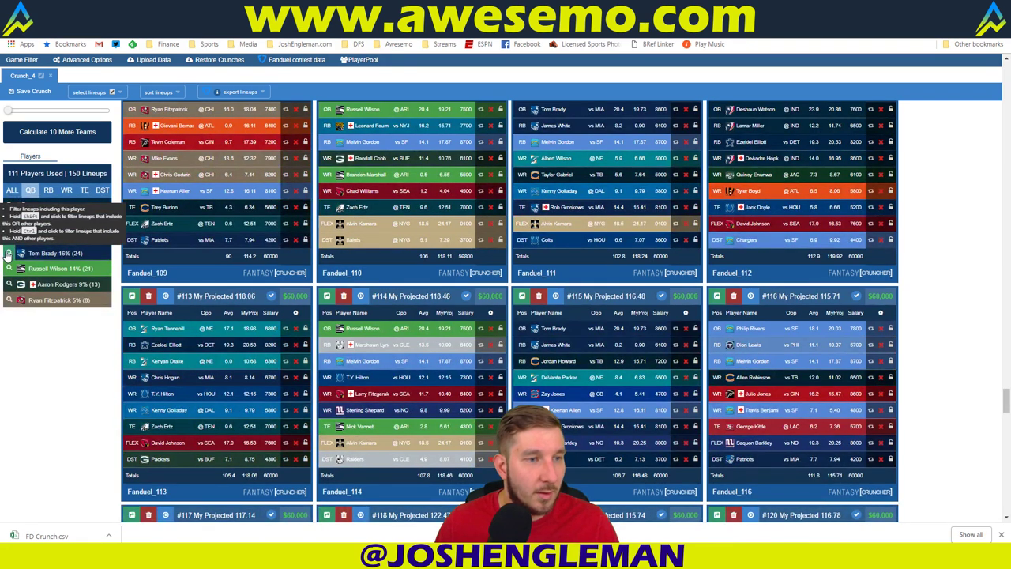
left_click(47, 284, "ctrl")
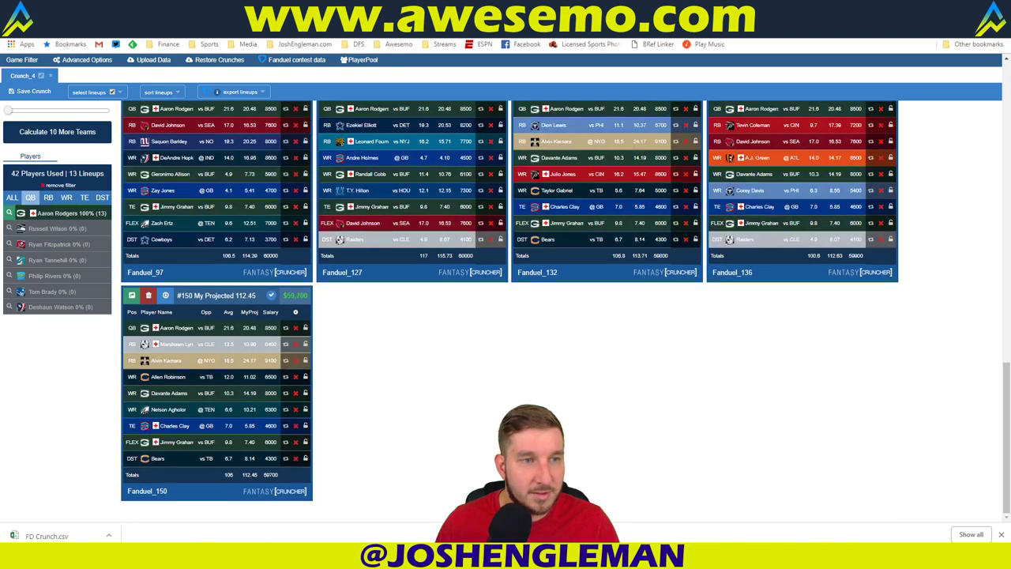
scroll(343, 308, "down", 5)
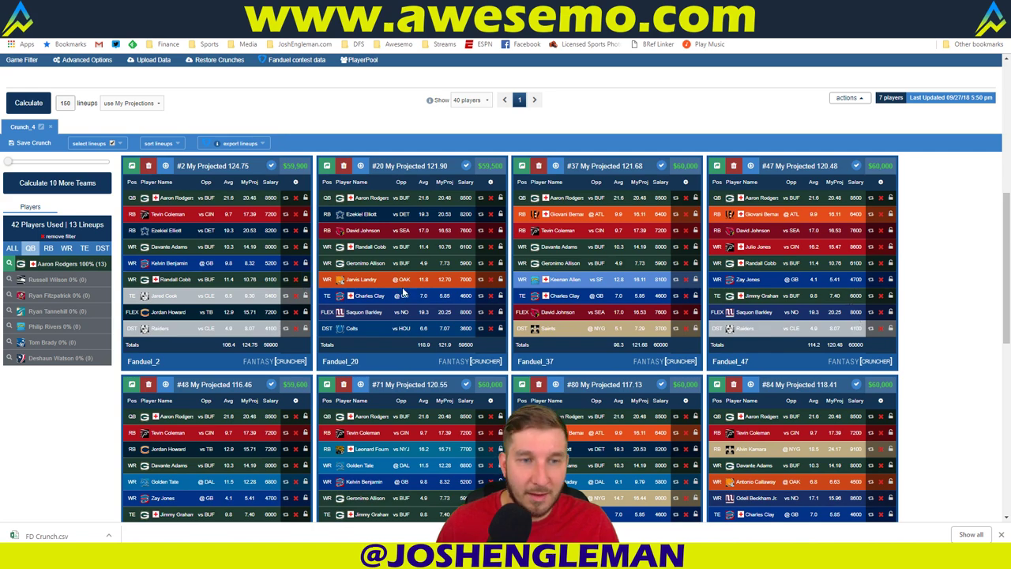
scroll(830, 296, "down", 1)
scroll(830, 296, "down", 10)
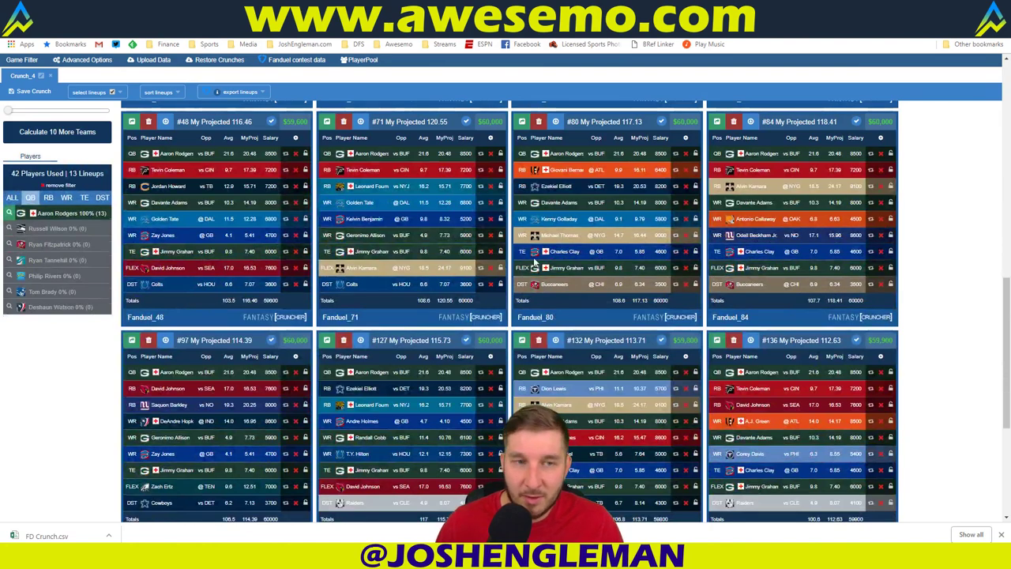
scroll(530, 263, "down", 5)
scroll(534, 260, "up", 15)
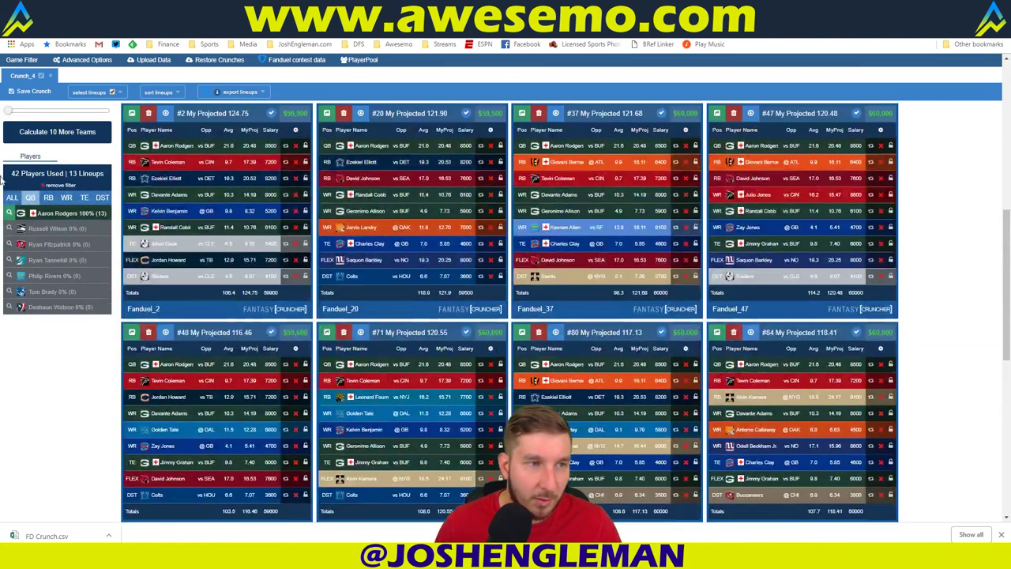
- Replace the Aaron Rodgers filter with Tom Brady at QB and examine how his lineups pair Patriots with Dolphins players
left_click(61, 185)
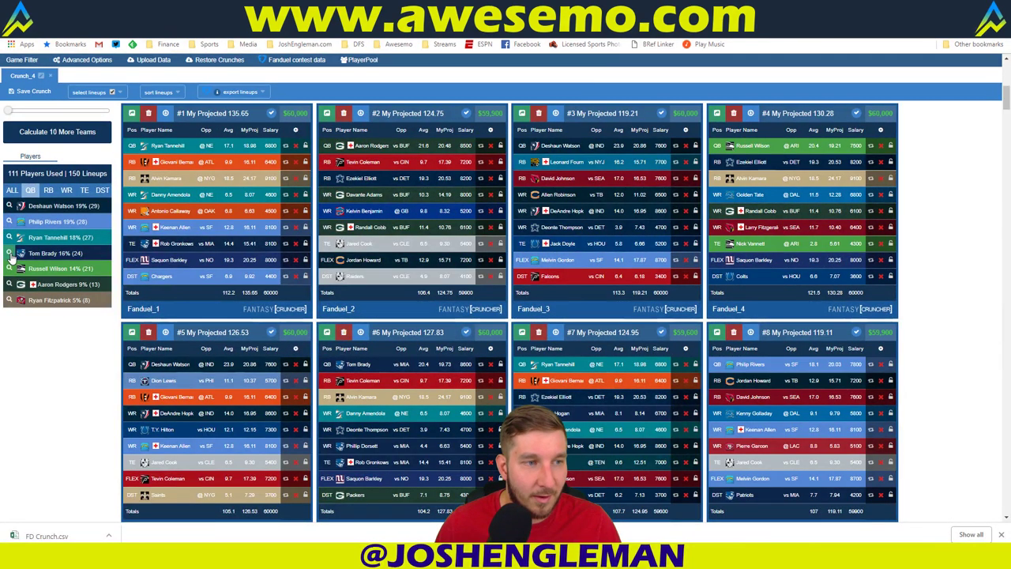
left_click(35, 252)
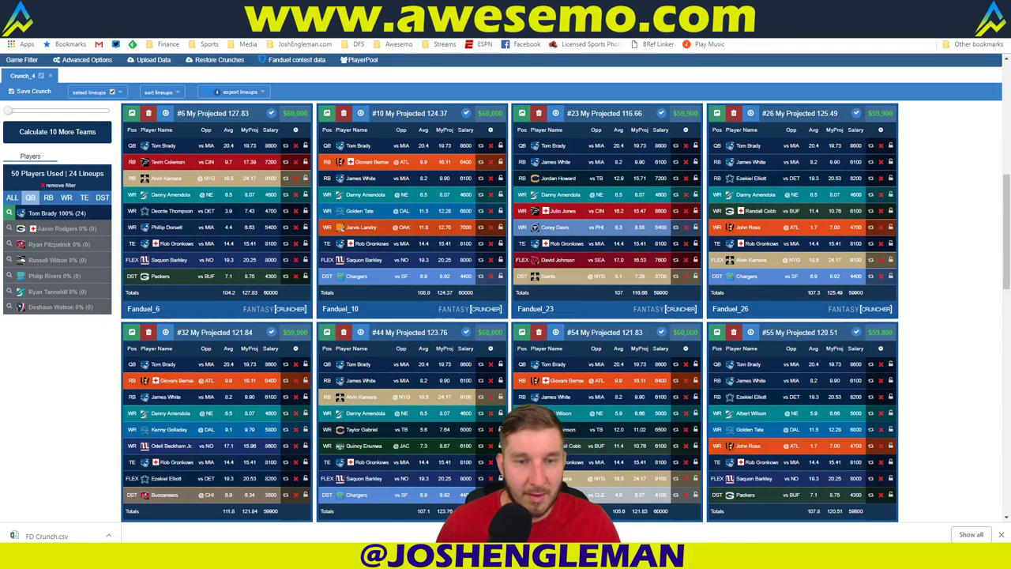
scroll(725, 421, "down", 5)
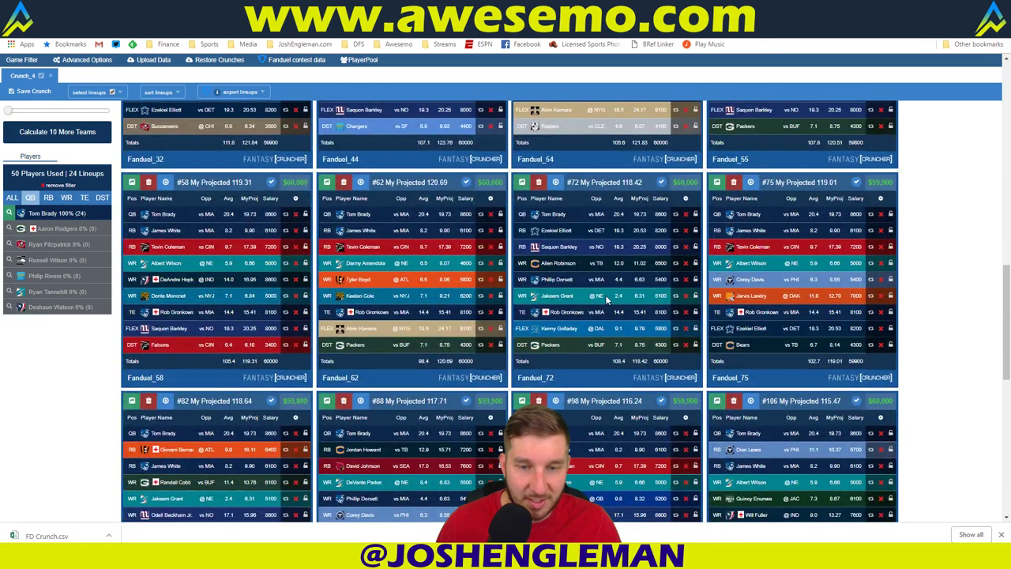
scroll(605, 294, "down", 3)
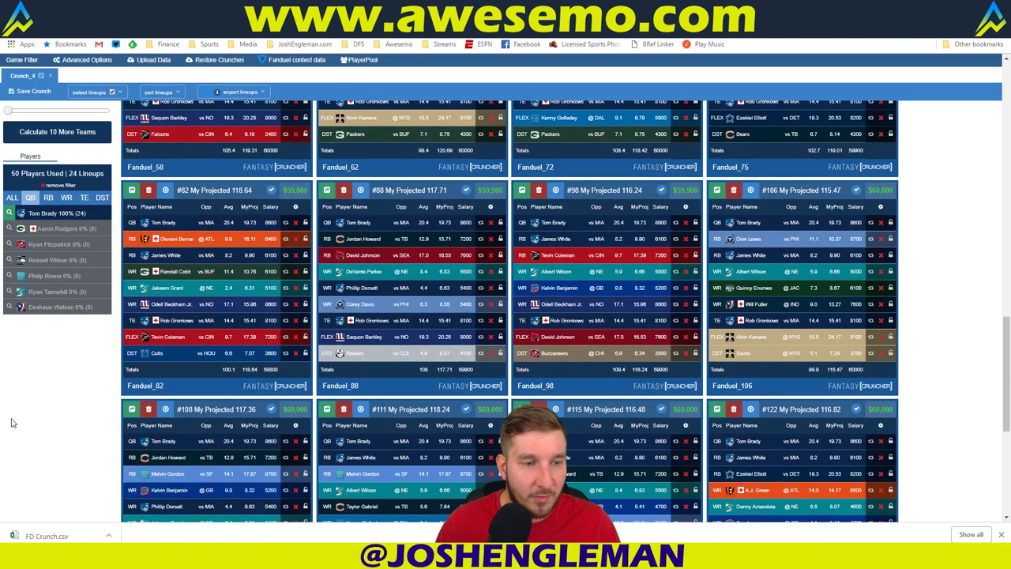
scroll(742, 396, "down", 3)
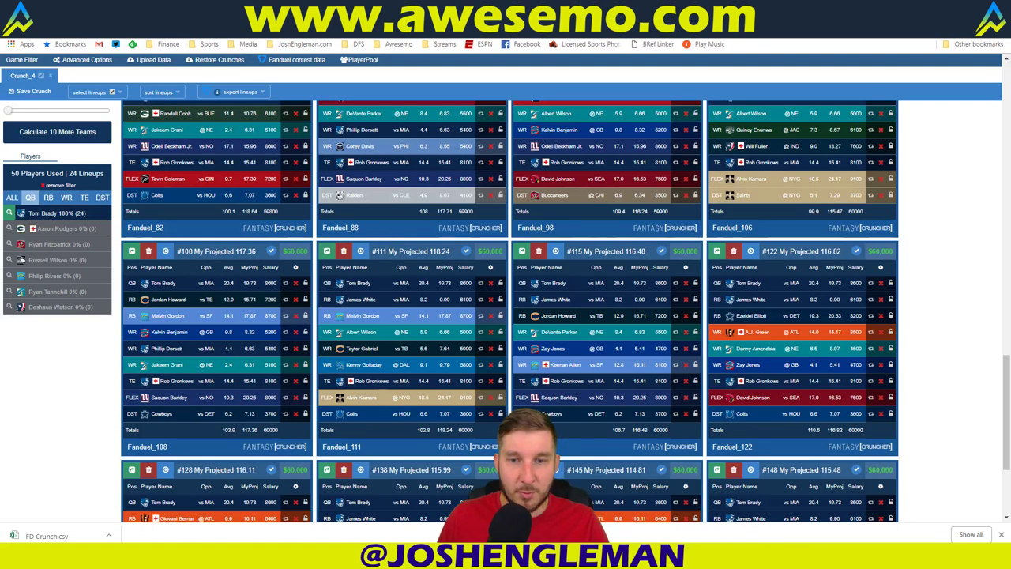
scroll(784, 376, "up", 5)
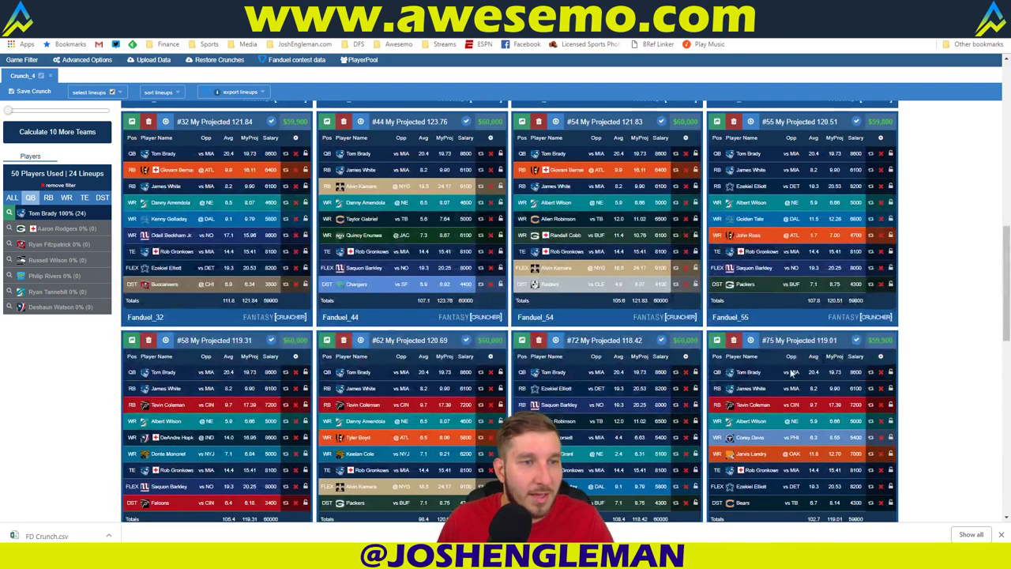
scroll(573, 303, "up", 10)
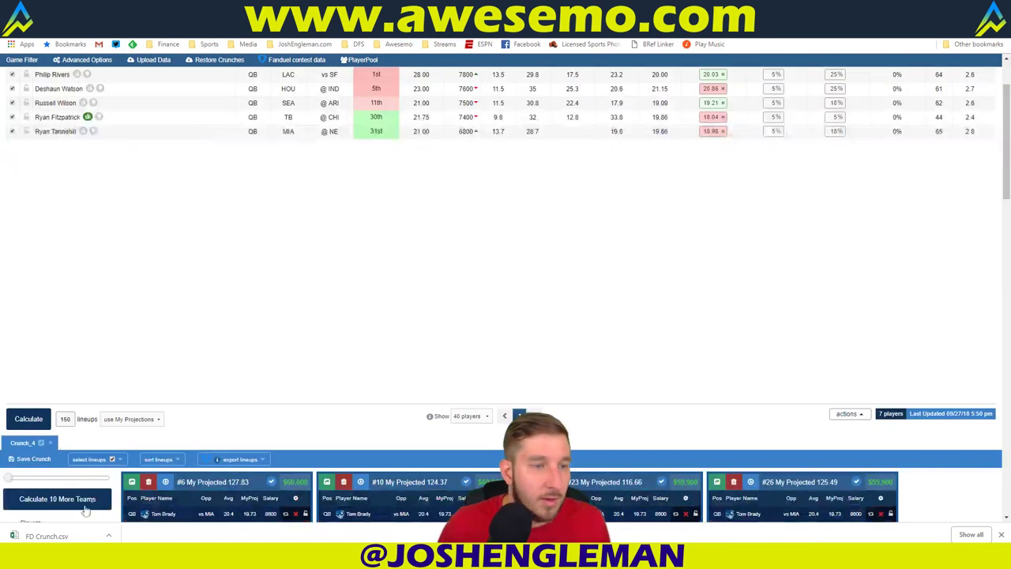
scroll(69, 500, "down", 3)
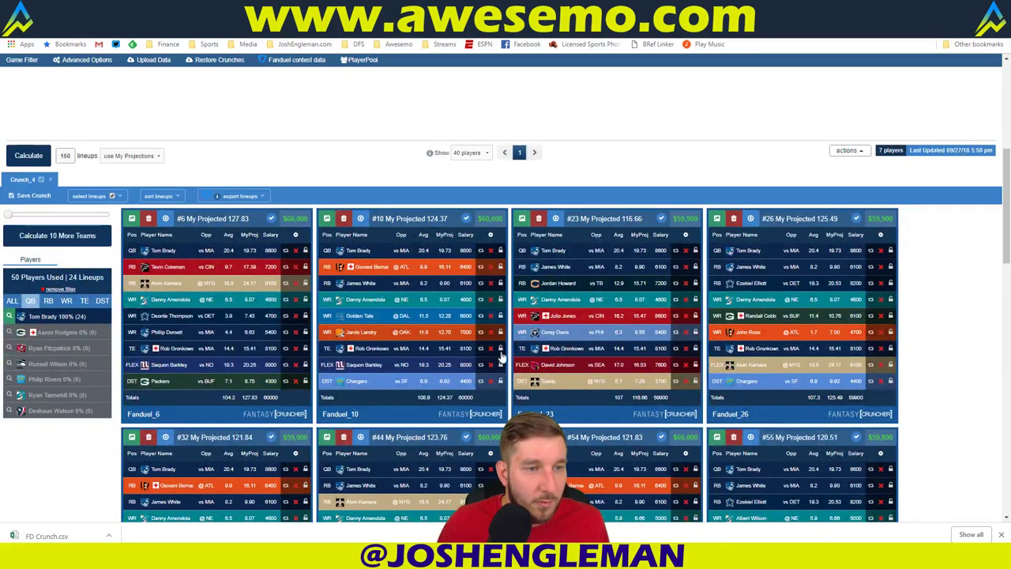
- Remove the Tom Brady filter and look through the unfiltered lineups from Fanduel_1 to about Fanduel_36
left_click(863, 316)
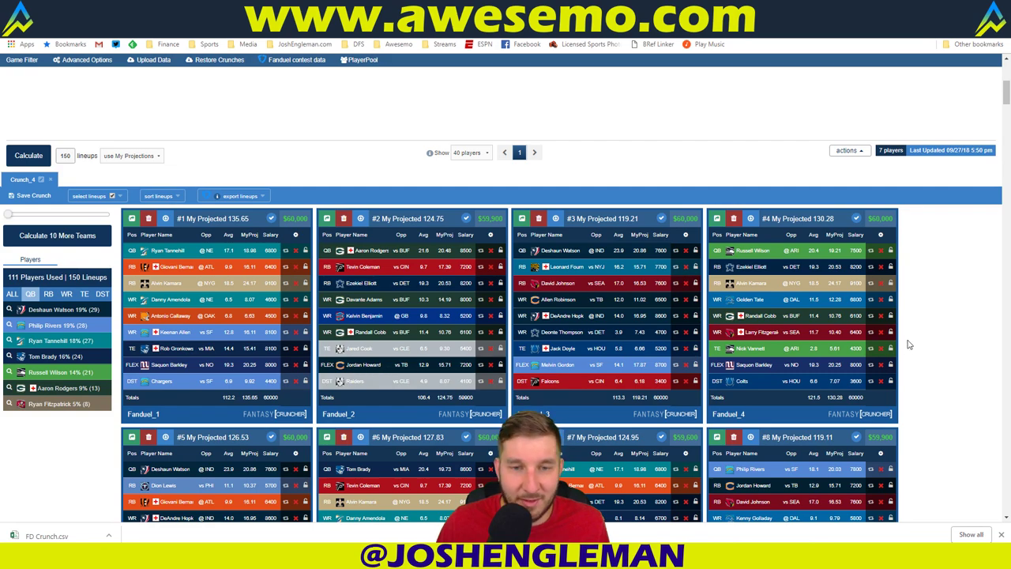
scroll(929, 345, "down", 1)
scroll(930, 345, "down", 6)
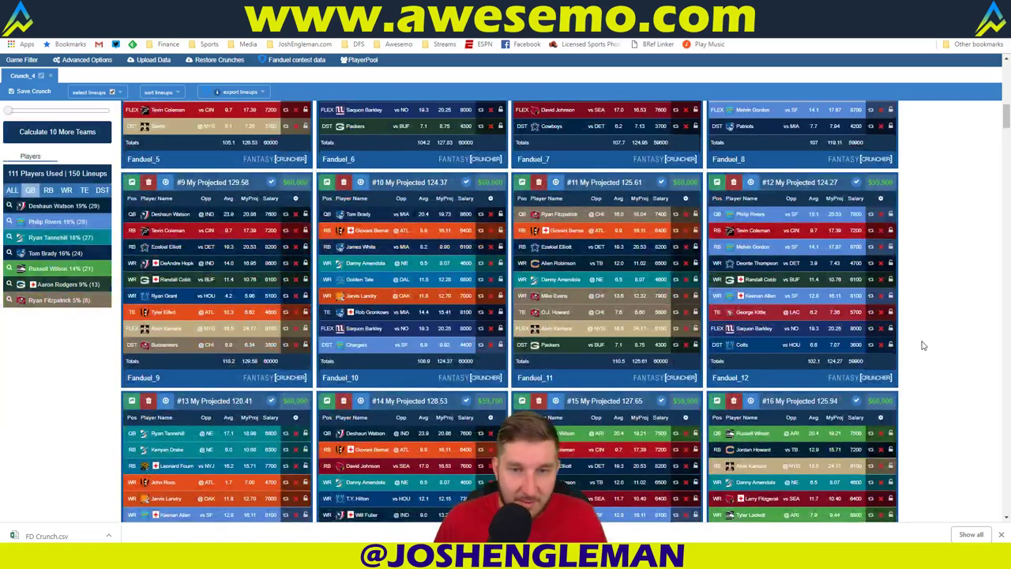
scroll(923, 345, "down", 4)
scroll(923, 345, "down", 3)
scroll(923, 345, "down", 2)
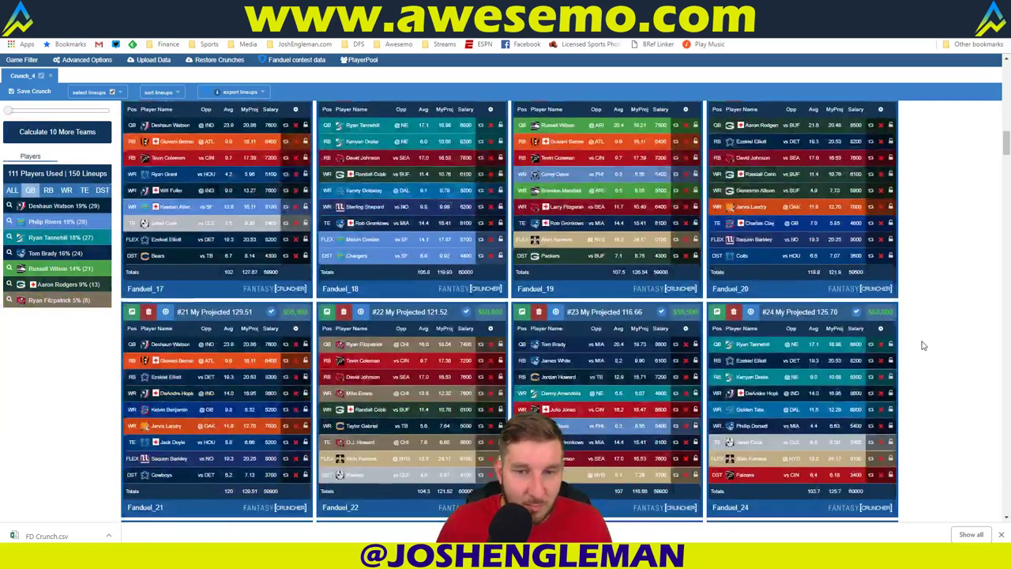
scroll(923, 346, "down", 2)
scroll(922, 346, "down", 4)
scroll(923, 346, "down", 1)
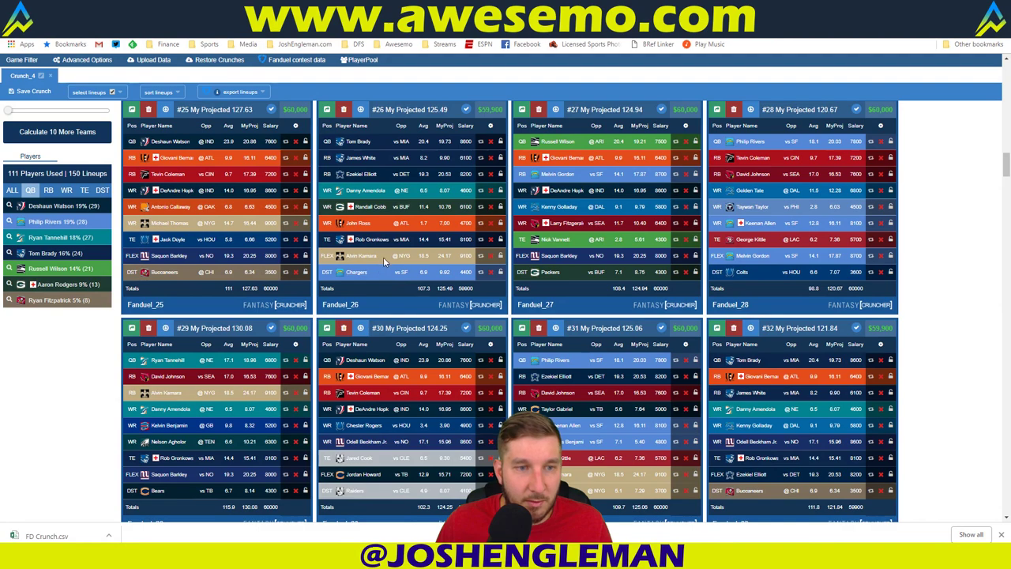
scroll(764, 360, "down", 5)
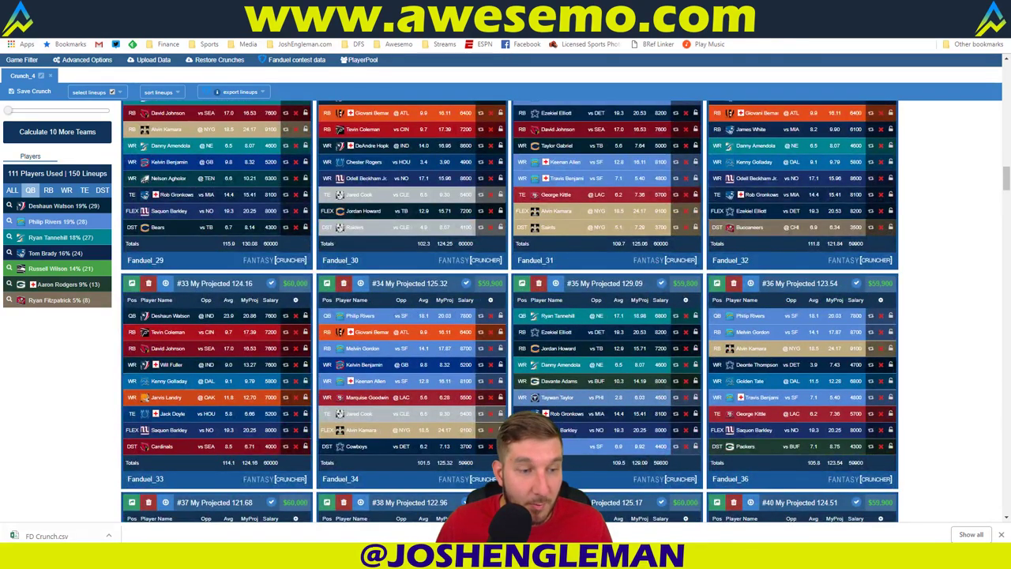
- Switch to Excel's PT_FD_Overview sheet and select Deshaun Watson's salary cell in the QB group
key("alt+Tab")
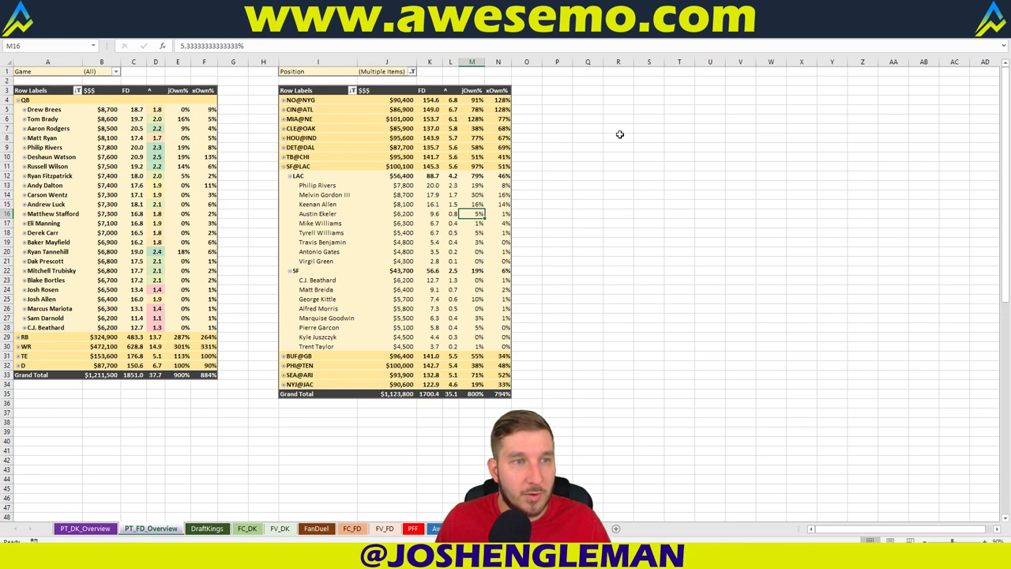
left_click(87, 158)
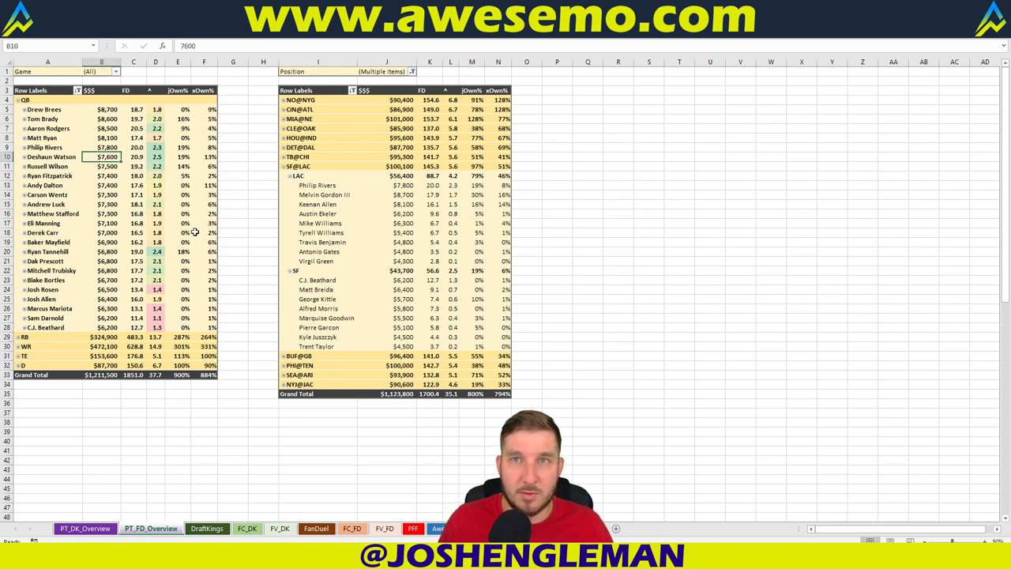